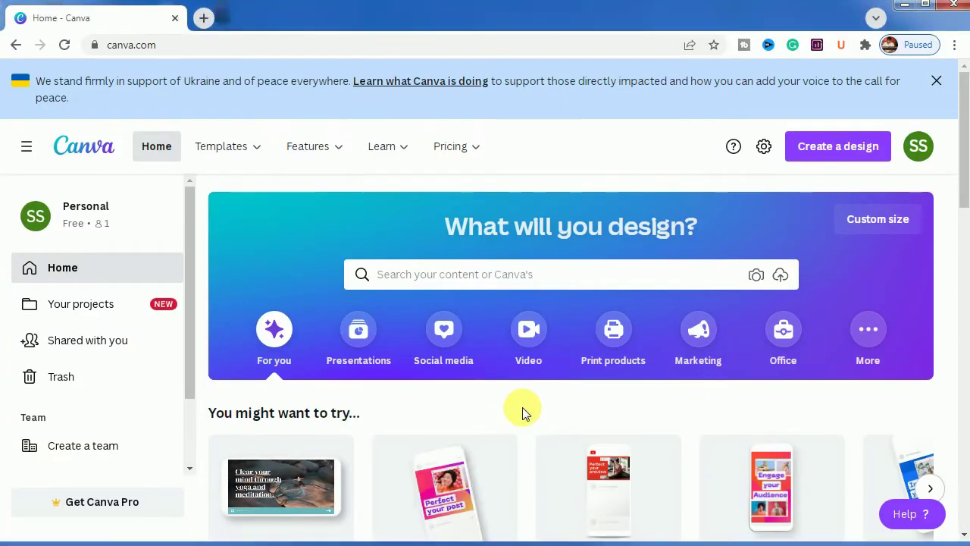
Step: Create a blank Instagram Post design from the design list
scroll(522, 411, down, 1)
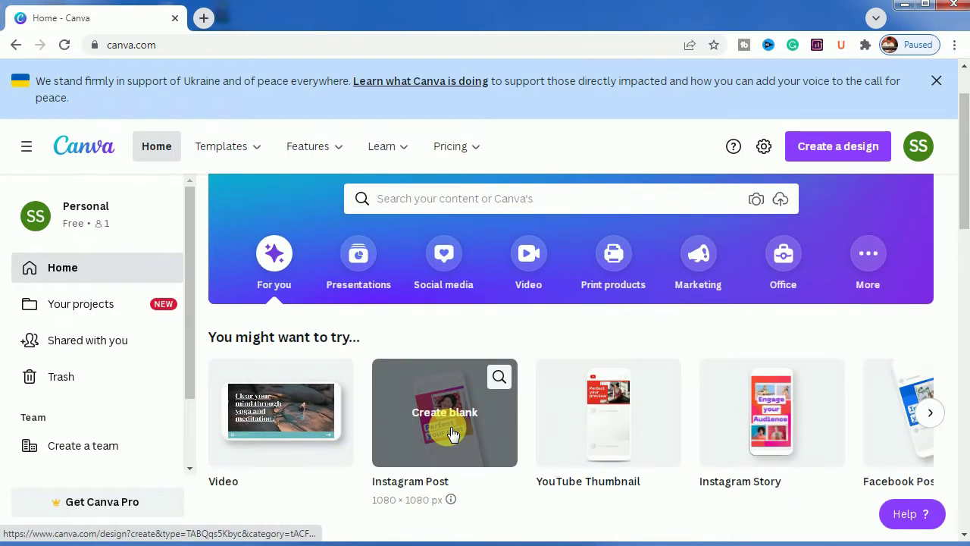
click(451, 431)
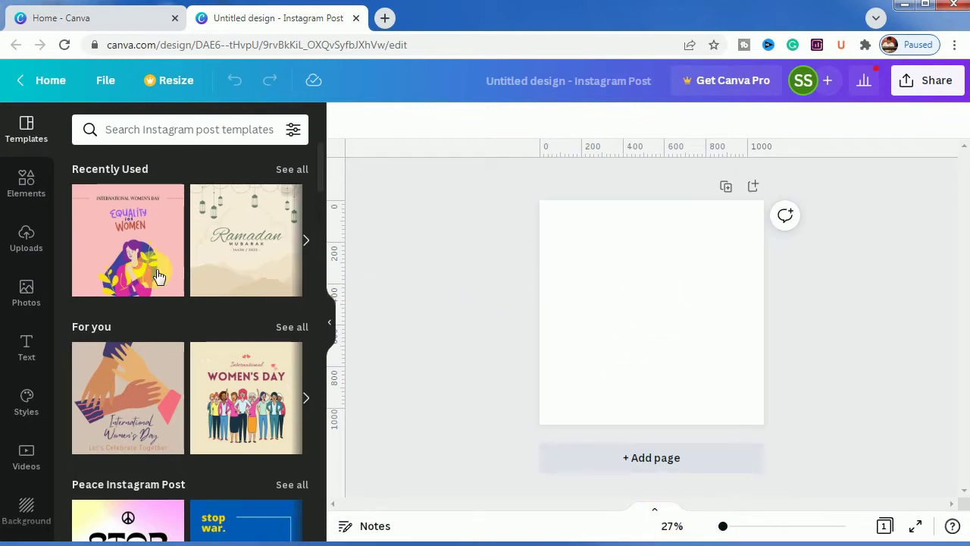
Step: Add a circle frame from Elements and size it to about 729 px at the top-right corner
click(27, 182)
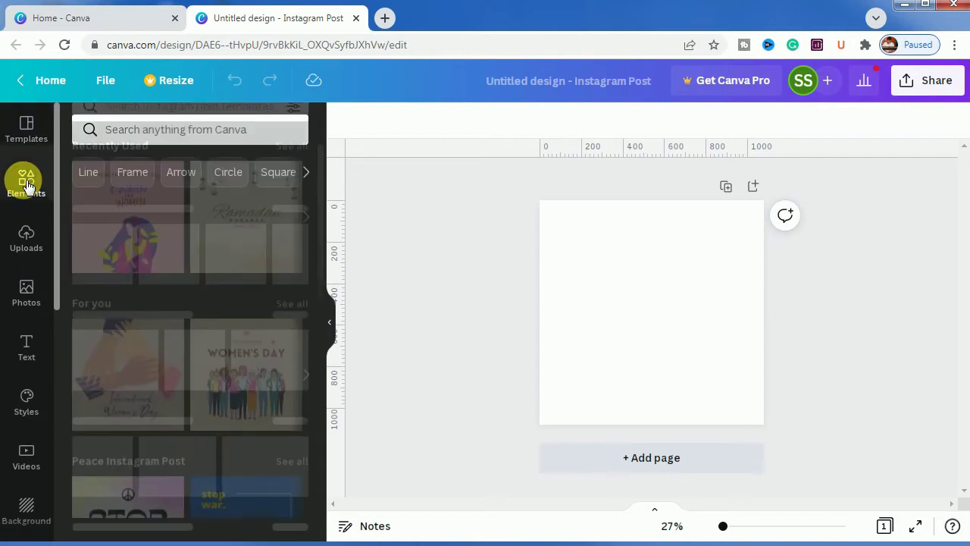
click(137, 135)
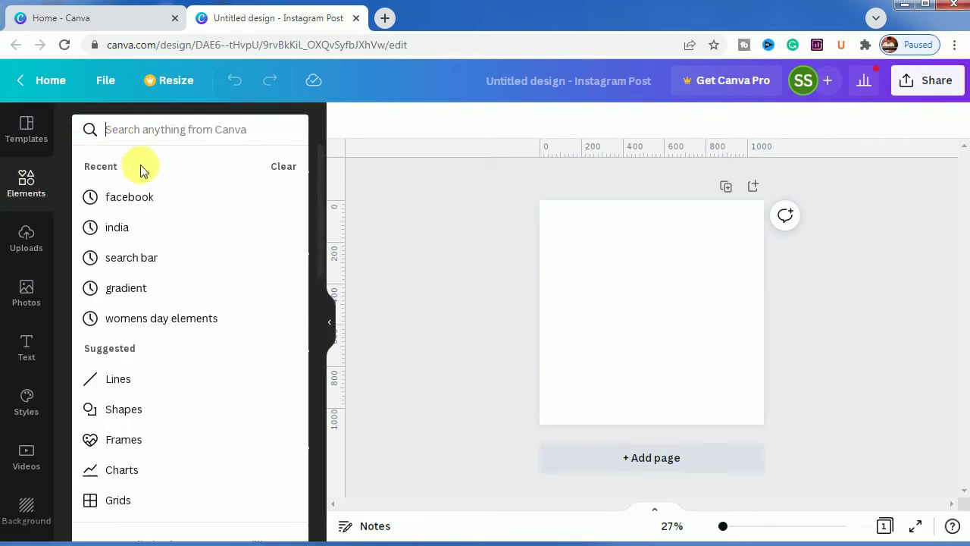
click(126, 439)
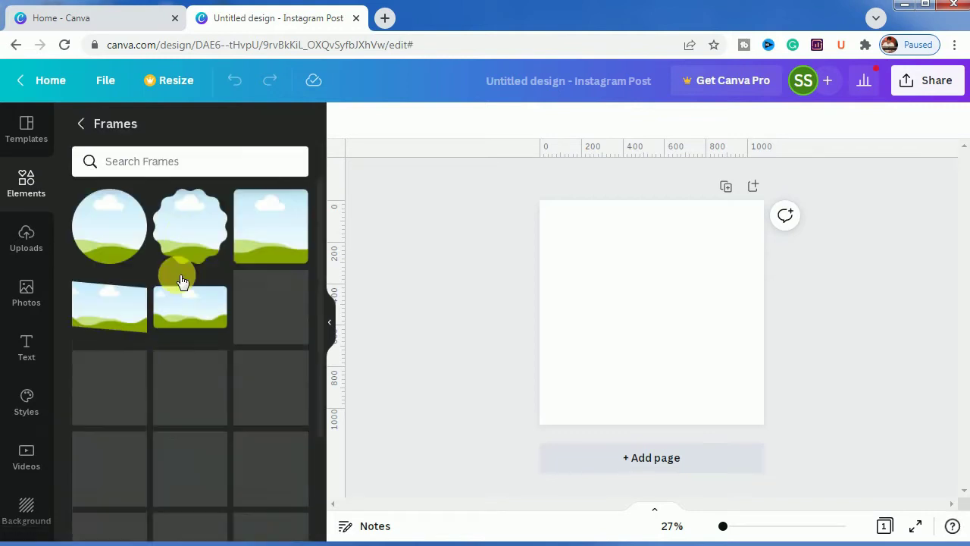
click(108, 230)
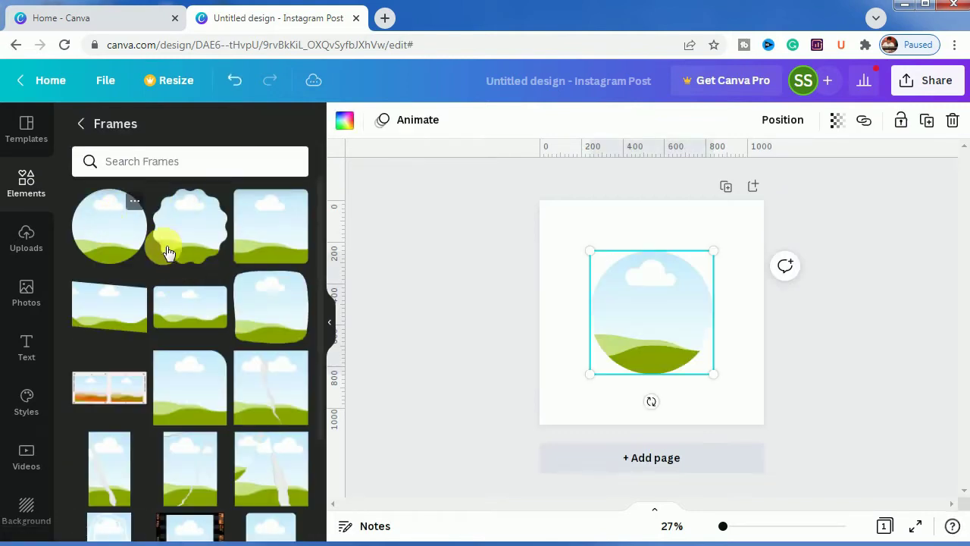
drag(656, 310, 720, 255)
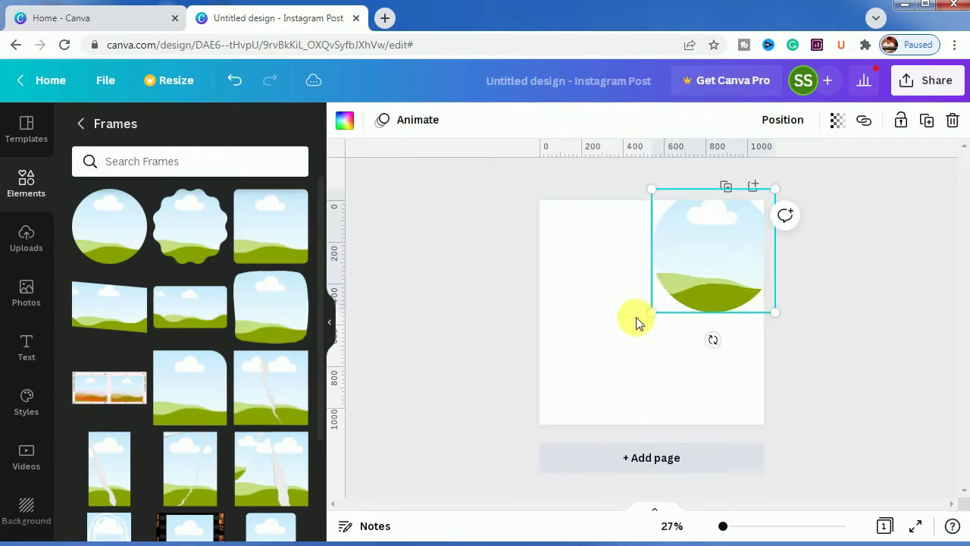
mouse_move(651, 312)
mouse_down()
mouse_move(616, 361)
mouse_move(626, 350)
mouse_up()
drag(697, 313, 703, 302)
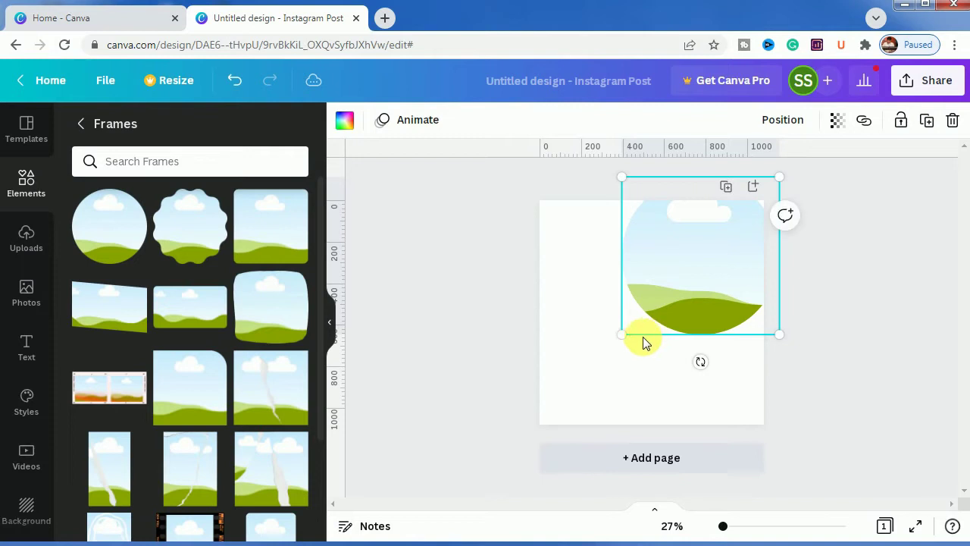
drag(635, 345, 641, 338)
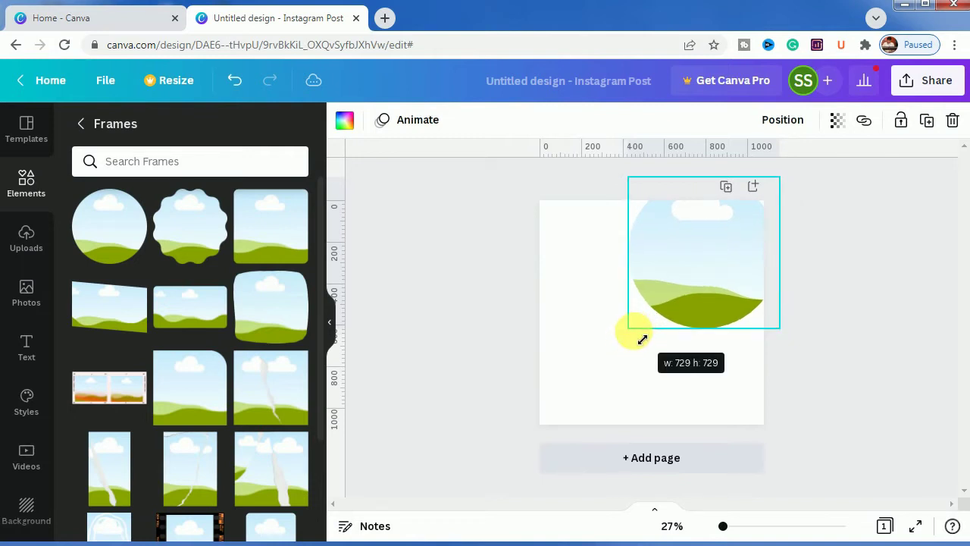
click(880, 324)
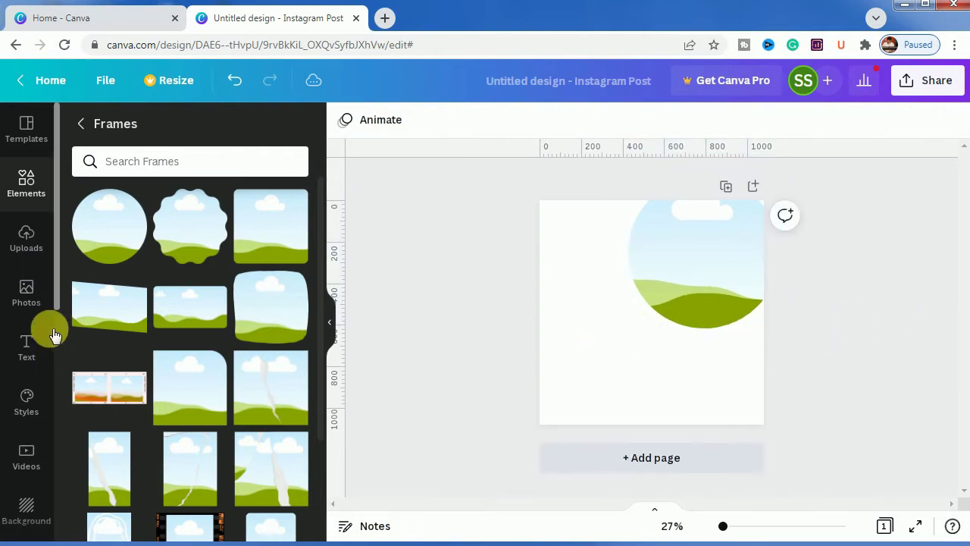
Step: Fill the circle frame with the uploaded woman-with-laptop photo, nudged slightly right
click(27, 241)
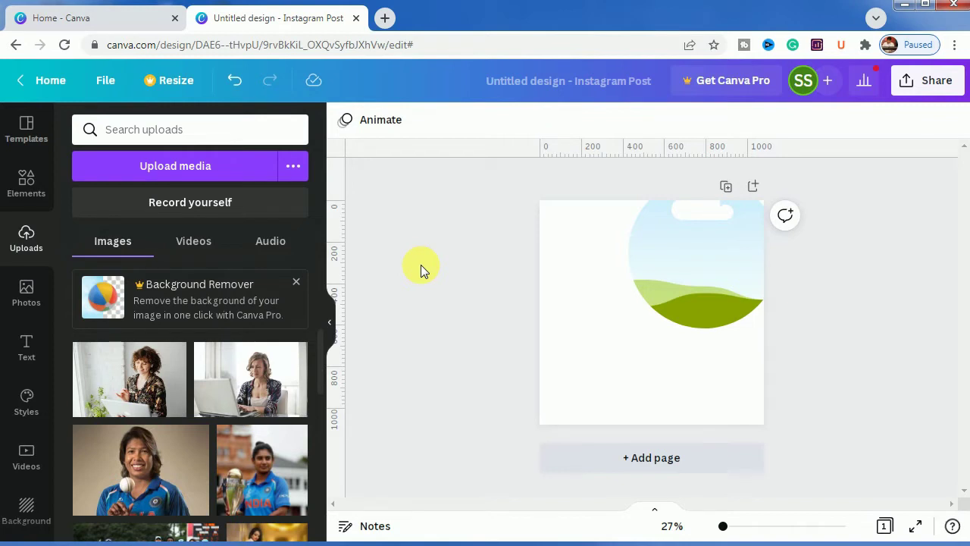
click(265, 387)
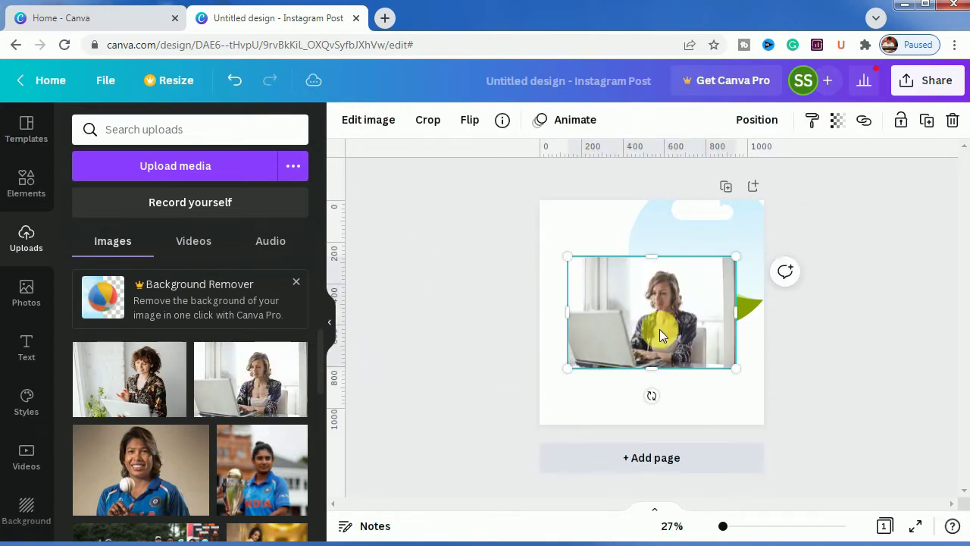
drag(695, 302, 713, 281)
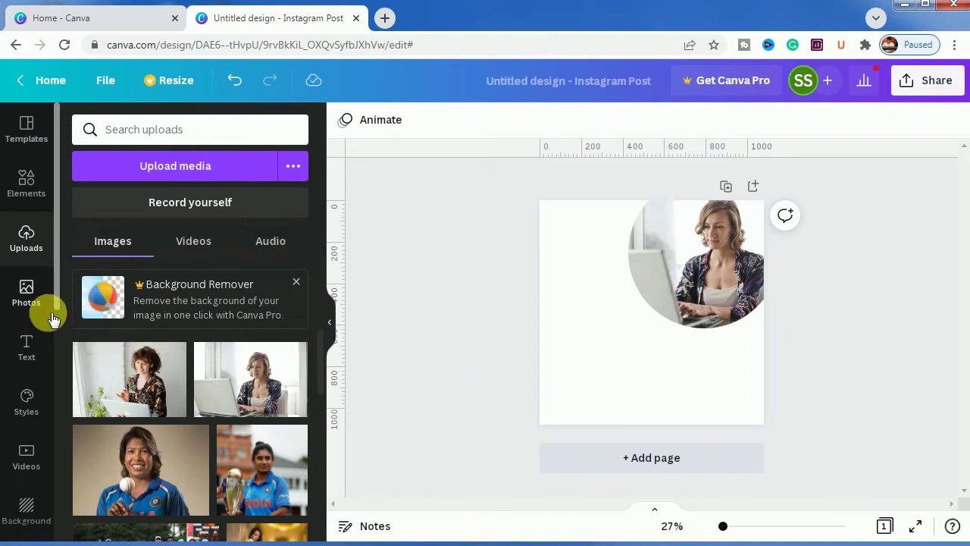
click(691, 288)
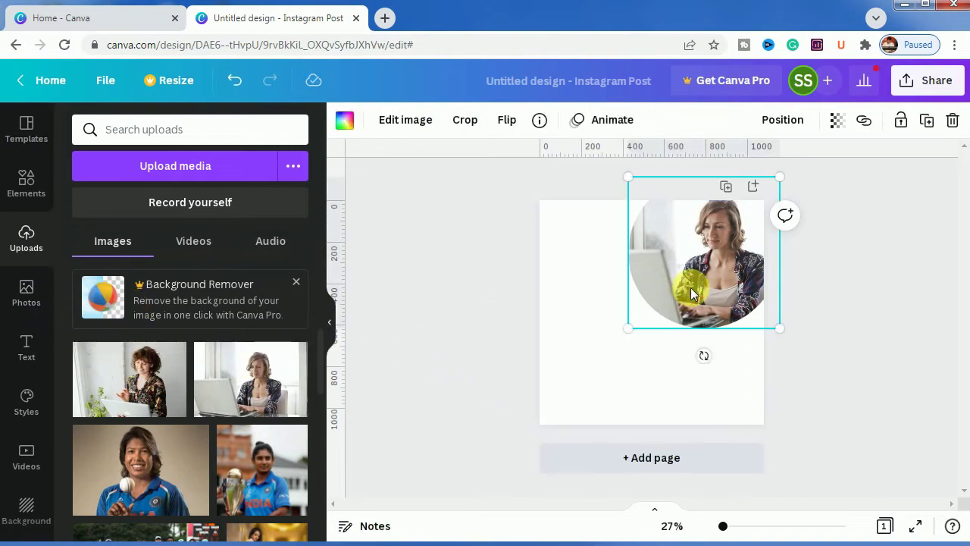
drag(690, 287, 707, 296)
click(462, 307)
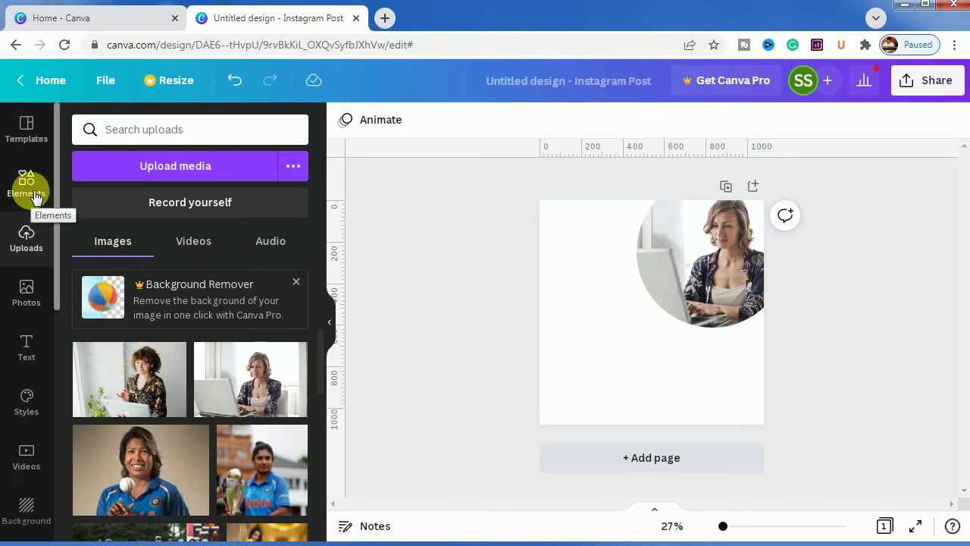
Step: Duplicate the large circle, shrink it below-left, and fill it with the high-five team photo
click(667, 271)
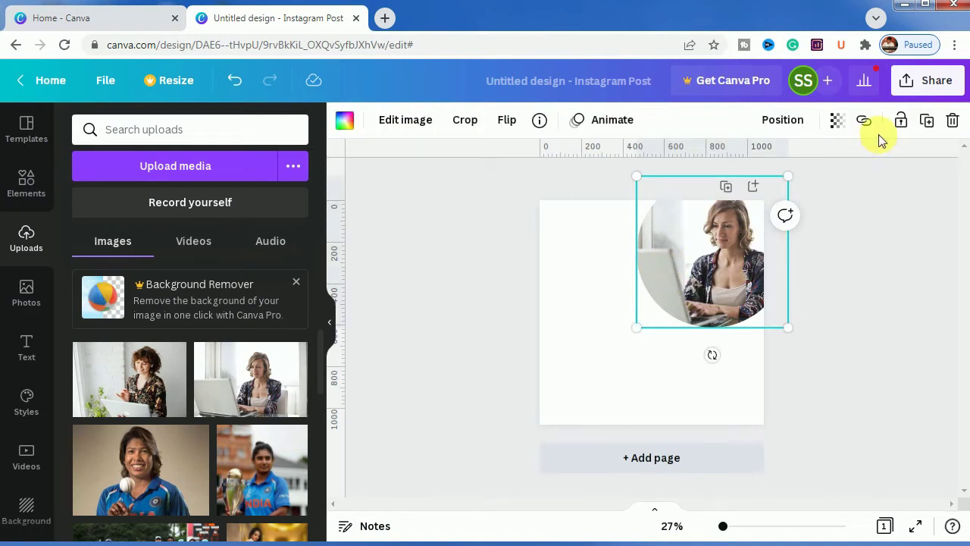
key(ctrl+d)
drag(764, 257, 730, 332)
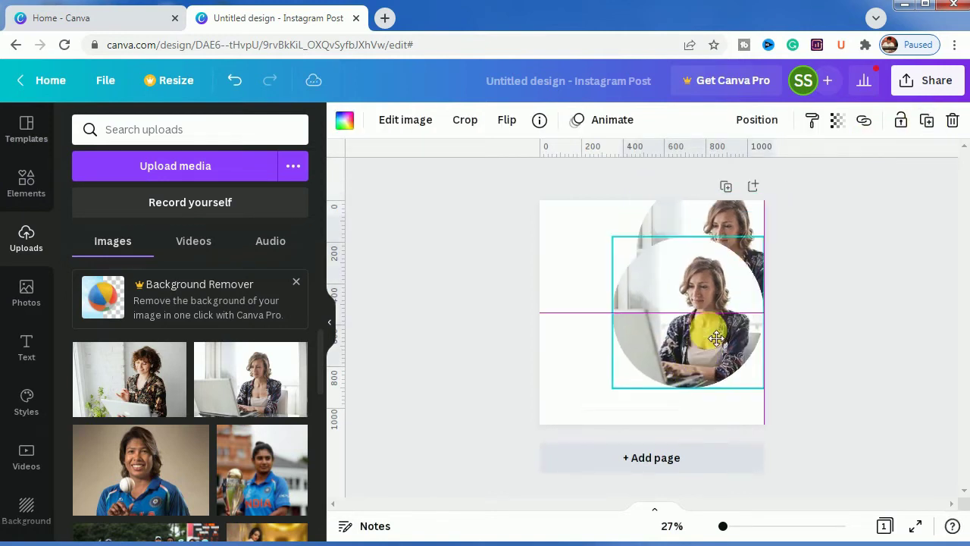
drag(754, 252, 705, 316)
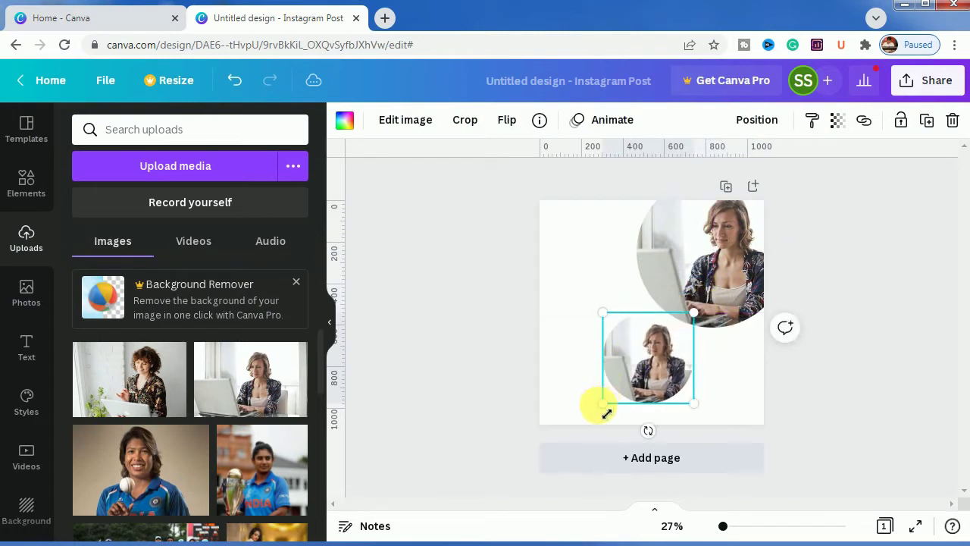
drag(604, 403, 626, 403)
drag(662, 370, 688, 353)
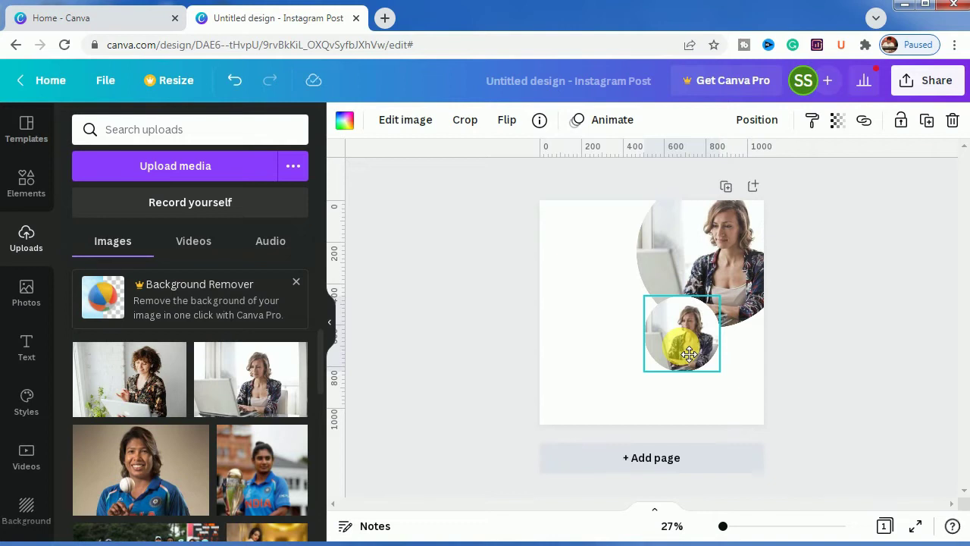
drag(684, 347, 686, 351)
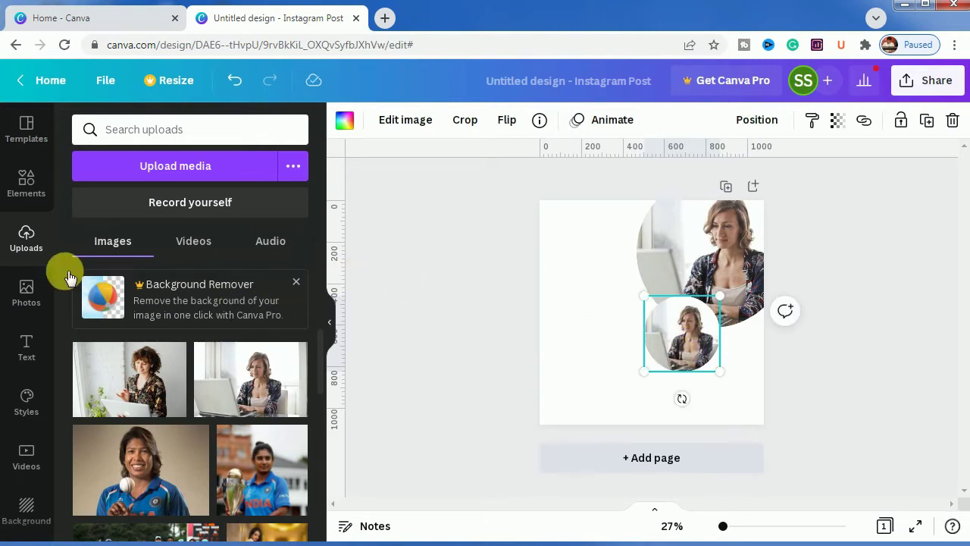
click(26, 288)
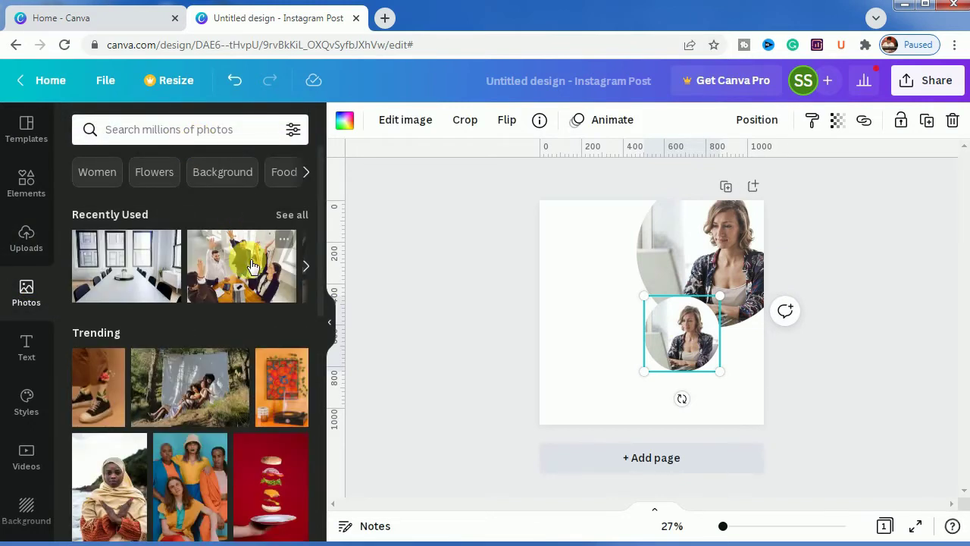
click(241, 265)
drag(712, 338, 691, 326)
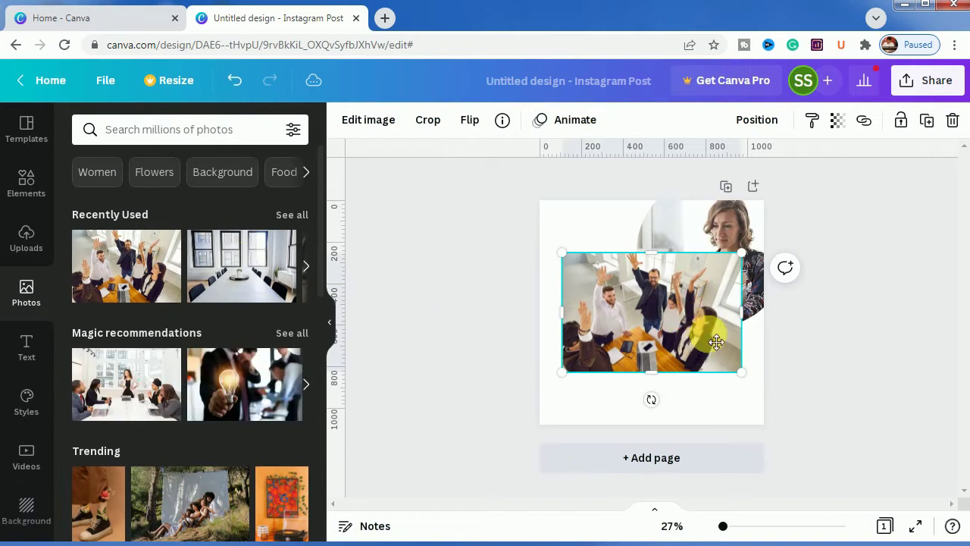
Step: Make a second, smaller copy of the team-photo circle below-left of the first
click(688, 342)
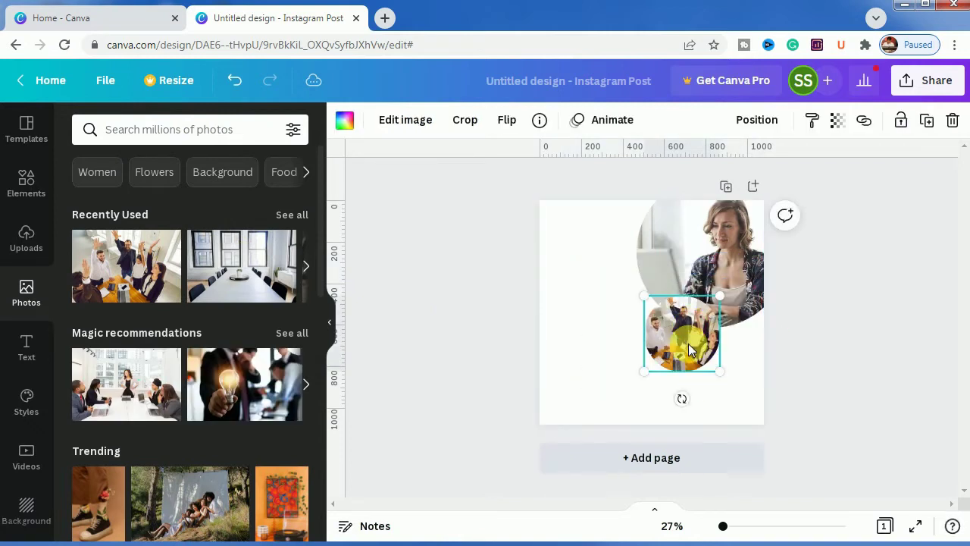
click(830, 368)
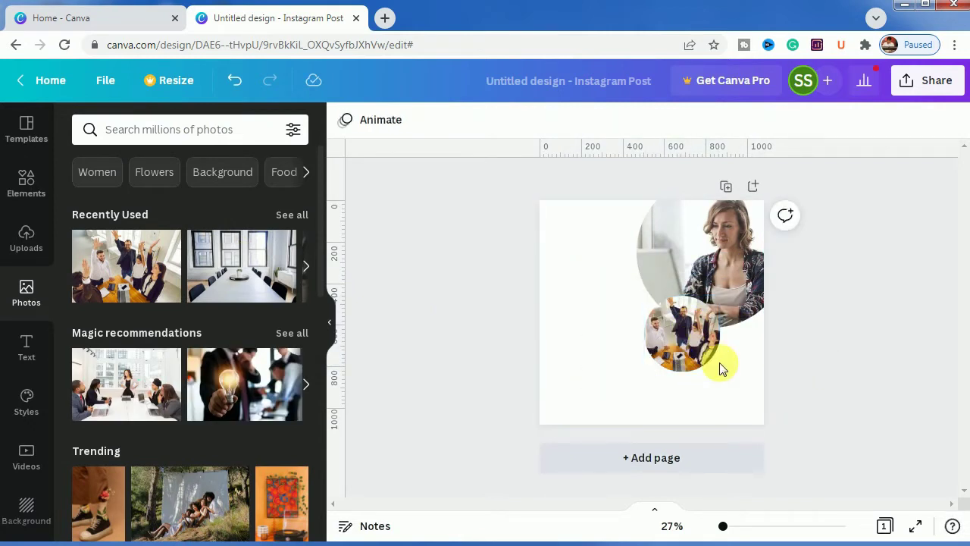
click(681, 351)
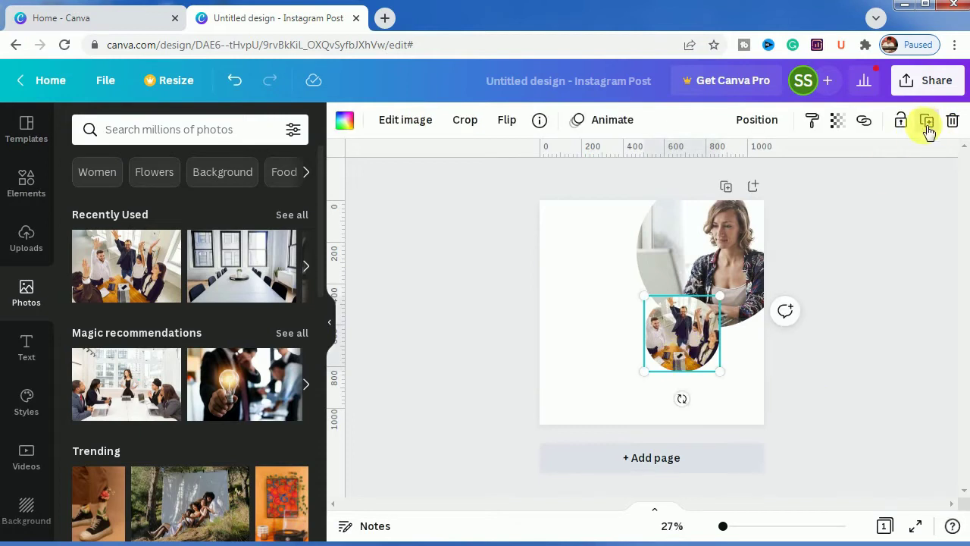
drag(685, 338, 662, 384)
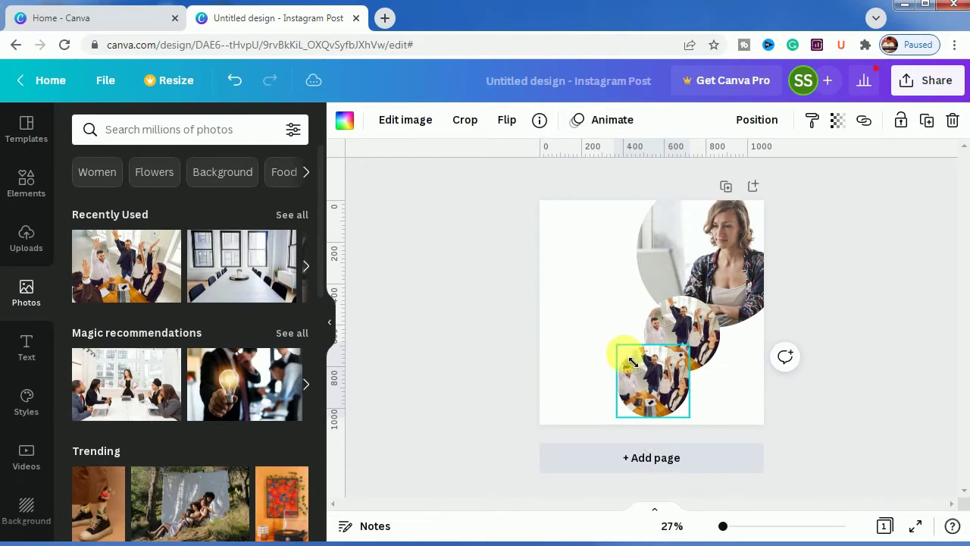
drag(614, 342, 635, 363)
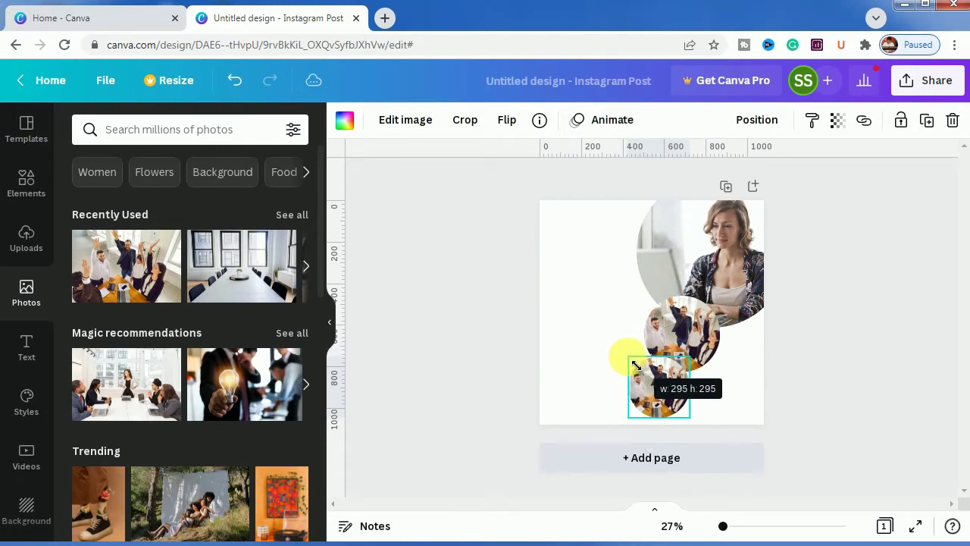
drag(638, 366, 636, 363)
click(478, 349)
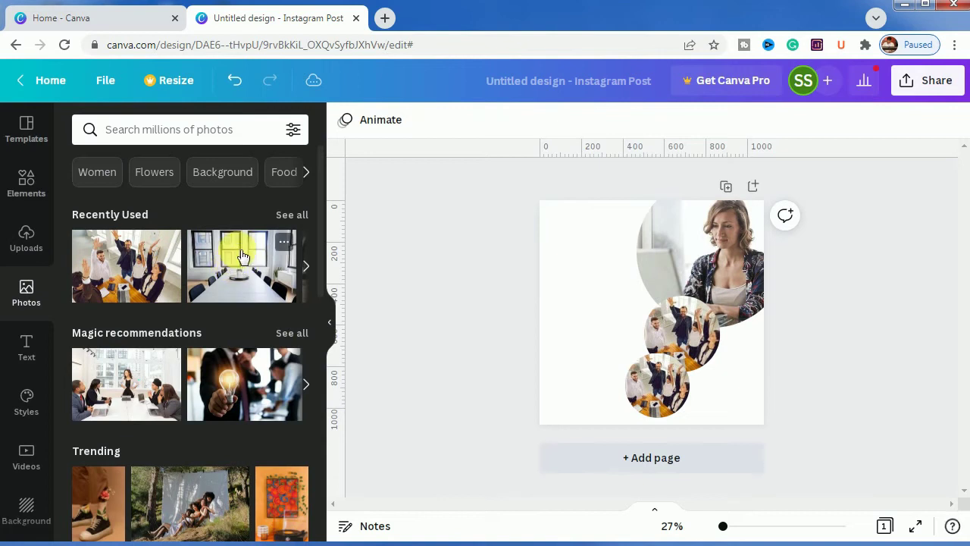
Step: Search stock photos for 'team cele' and browse the results
click(211, 135)
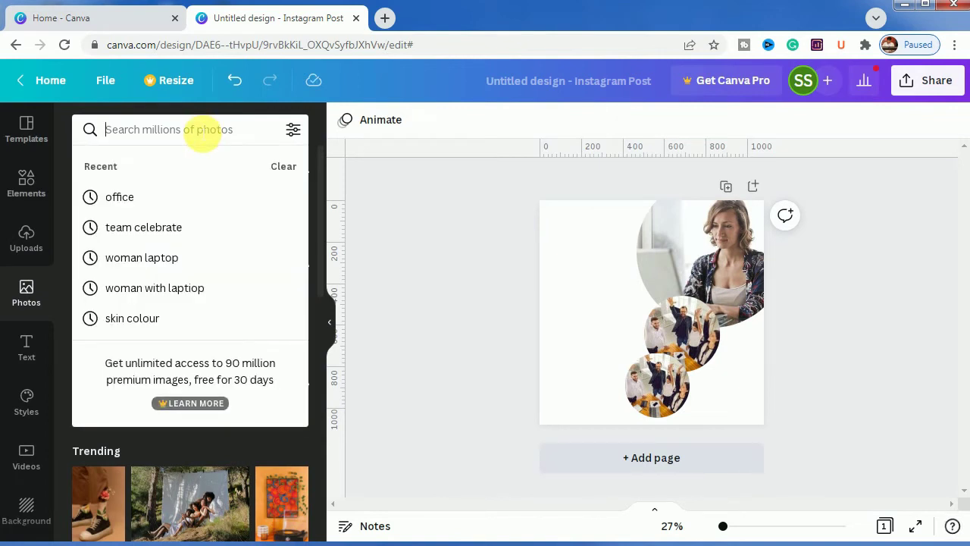
text(te)
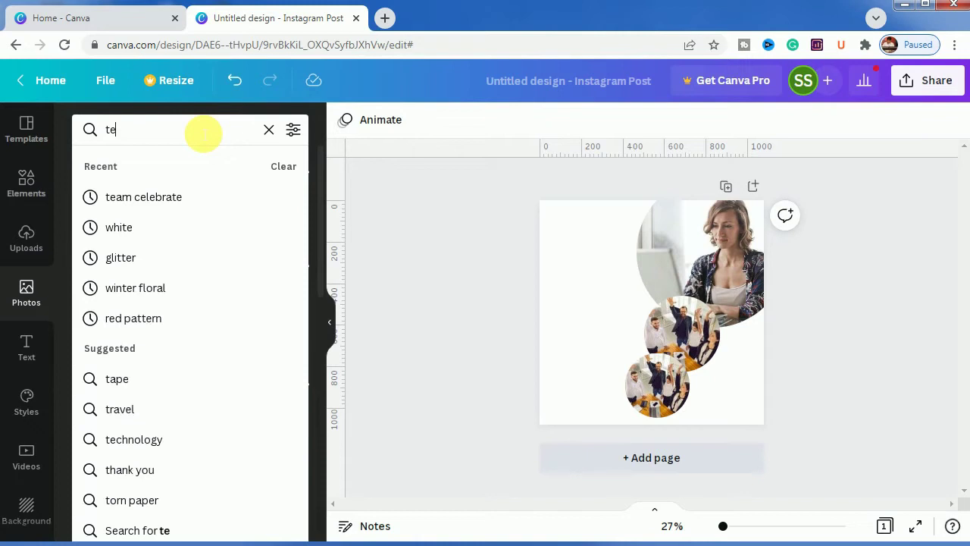
text(am celebrate)
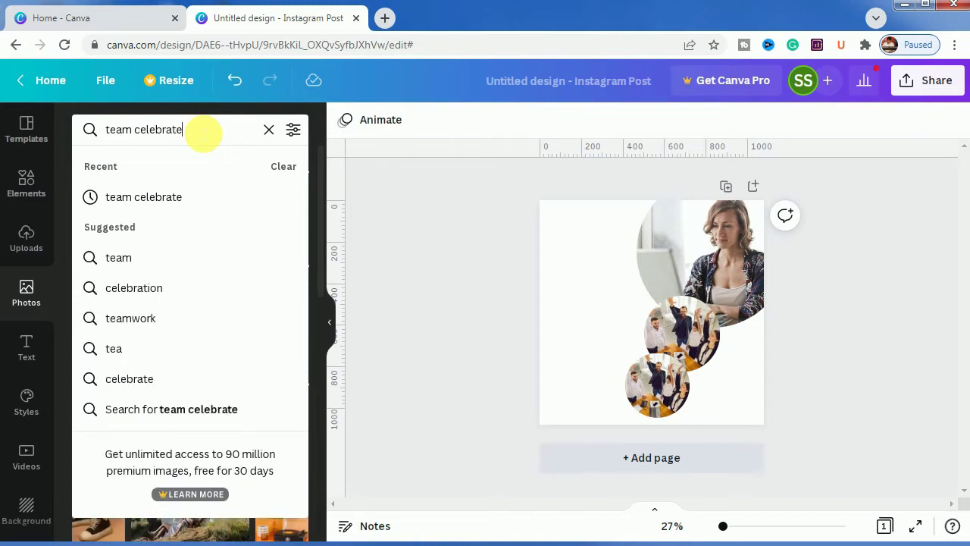
key(Return)
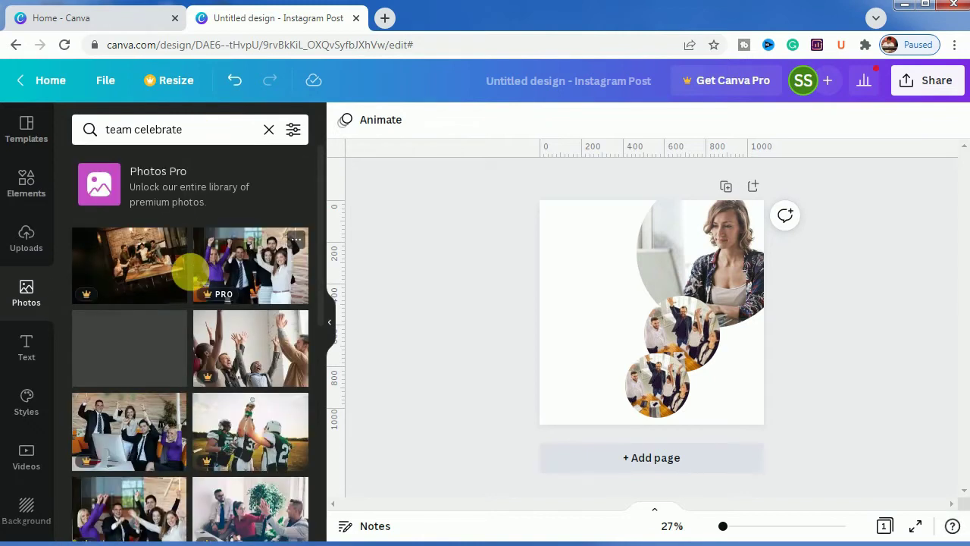
scroll(169, 329, down, 2)
scroll(169, 335, down, 1)
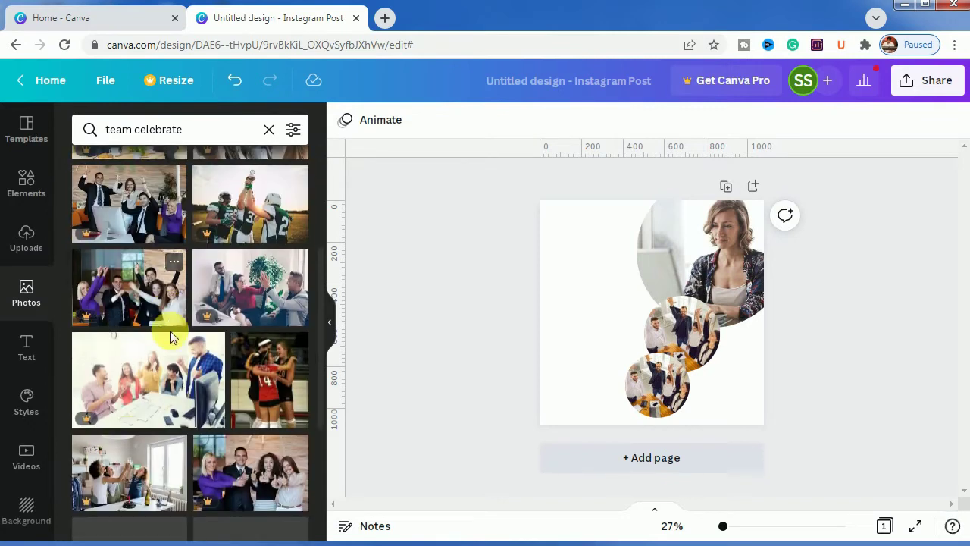
scroll(170, 330, down, 1)
scroll(170, 330, down, 1)
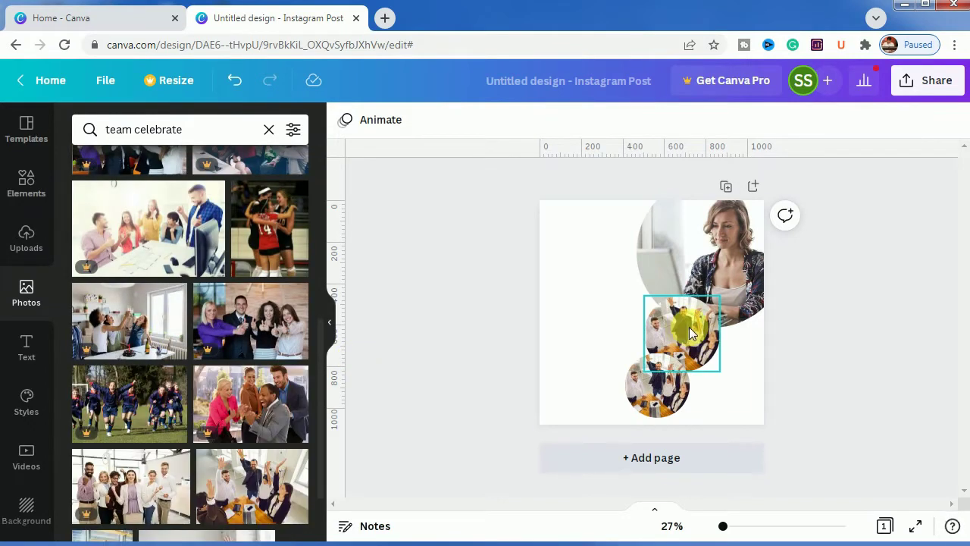
scroll(234, 368, down, 1)
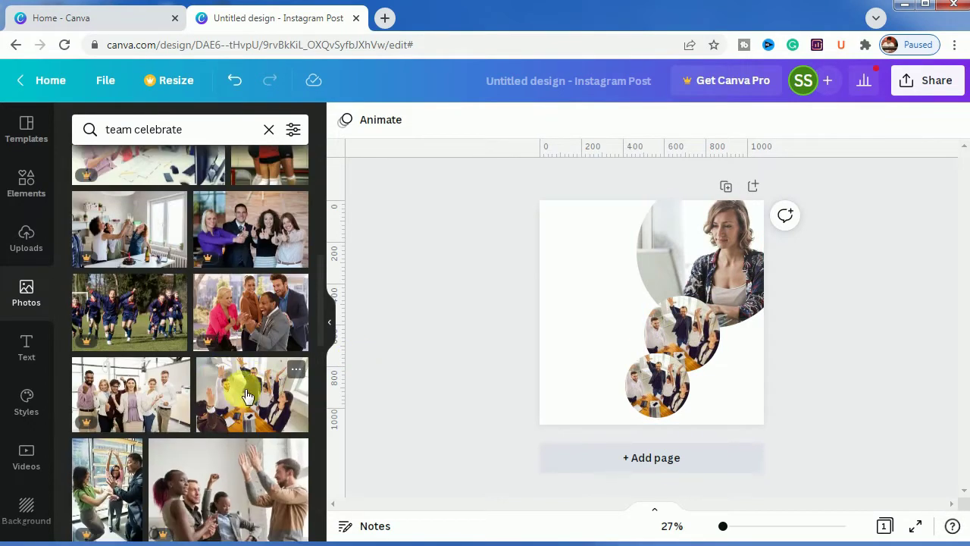
Step: Search 'office' and drop the conference-room photo into the bottom circle
click(269, 130)
text(o)
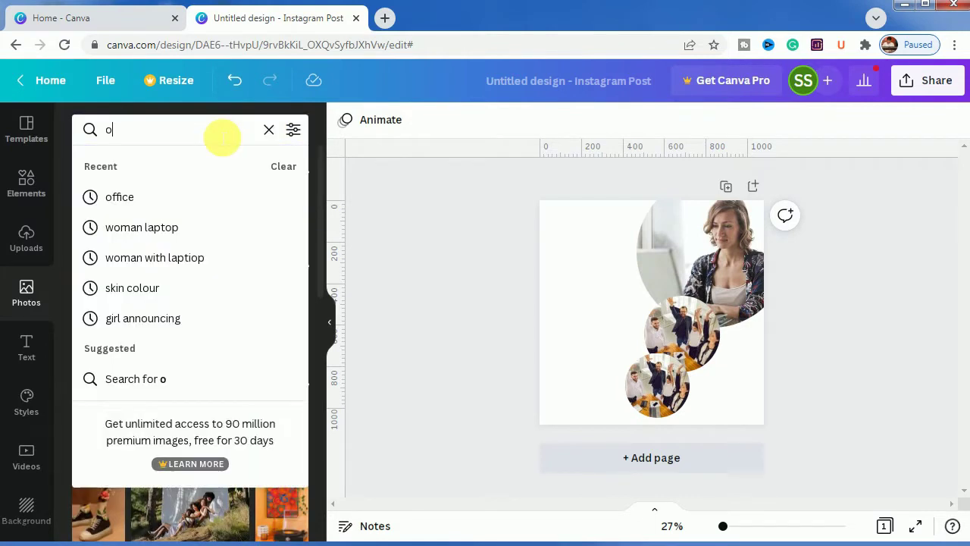
text(ffice)
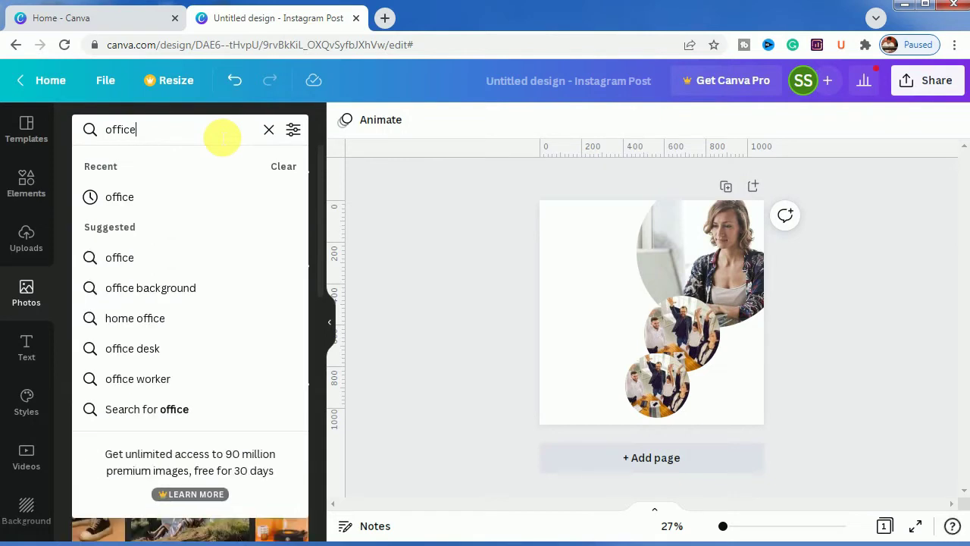
key(Return)
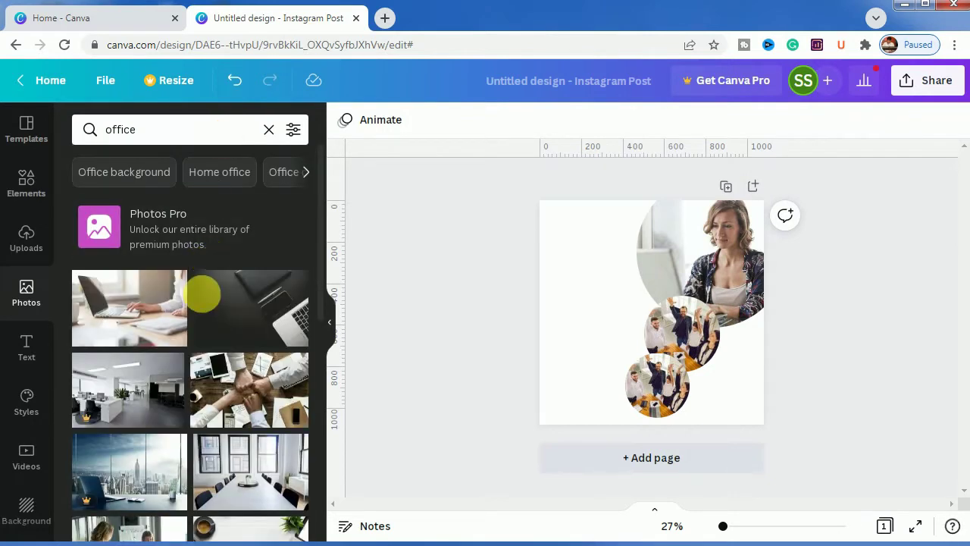
scroll(227, 356, down, 1)
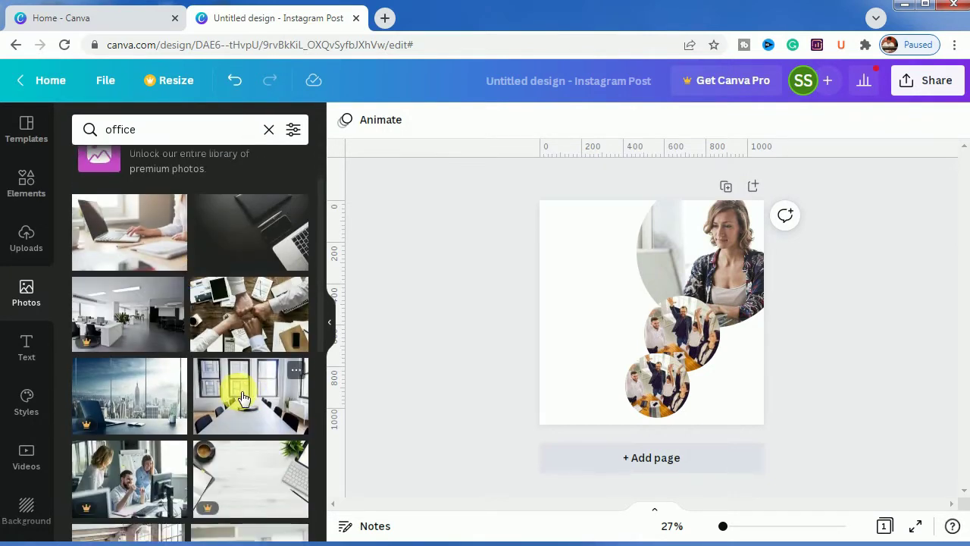
click(242, 398)
drag(671, 328, 679, 391)
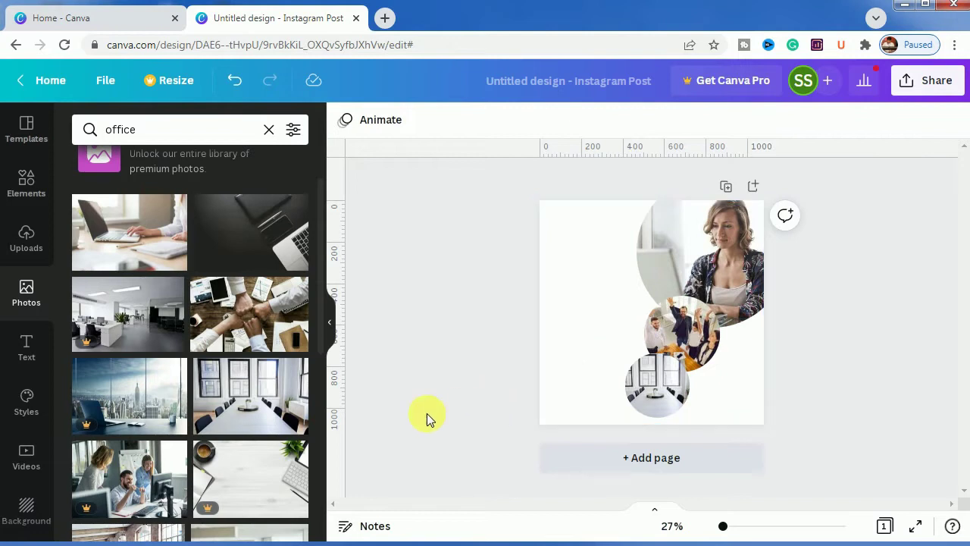
click(26, 180)
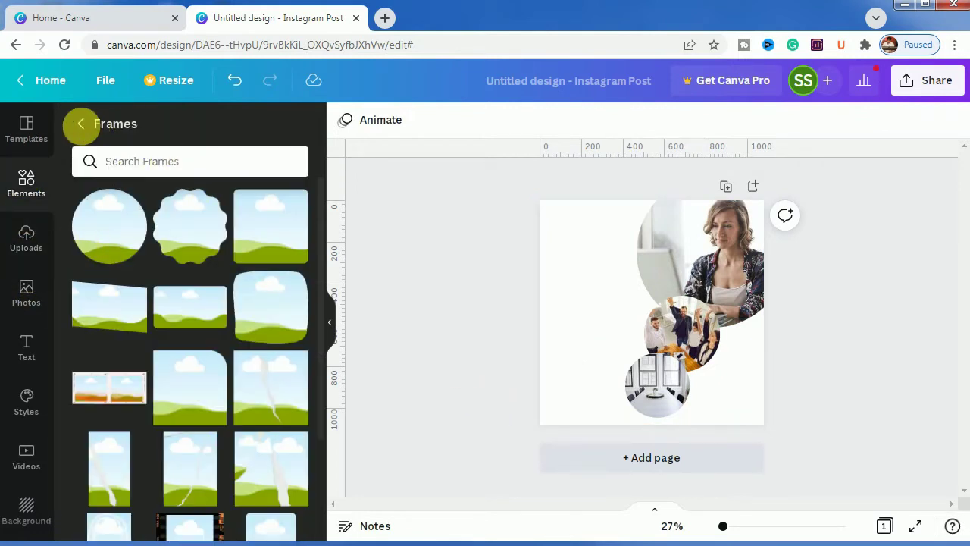
Step: Add a grey circle, enlarge it to about 1,497 px and place it off the left edge
click(81, 124)
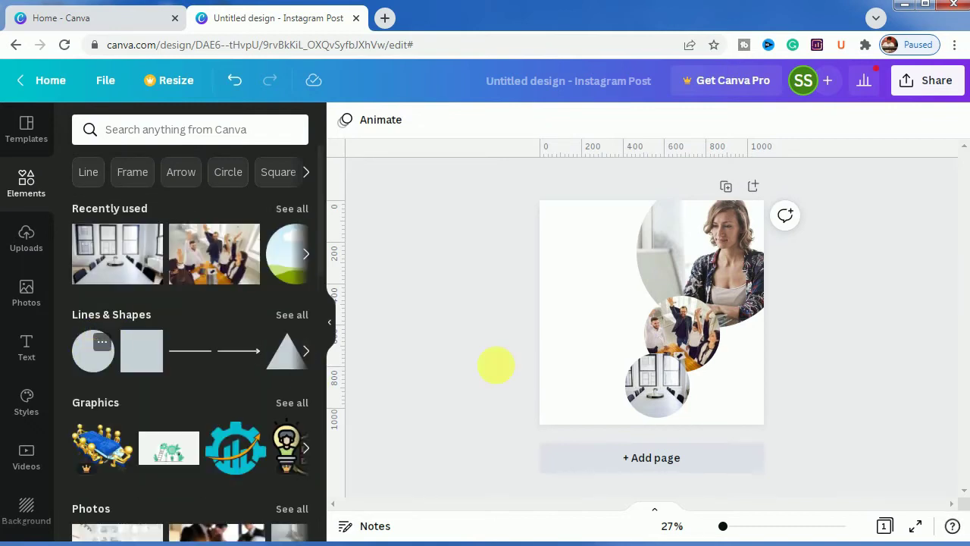
drag(596, 297, 578, 266)
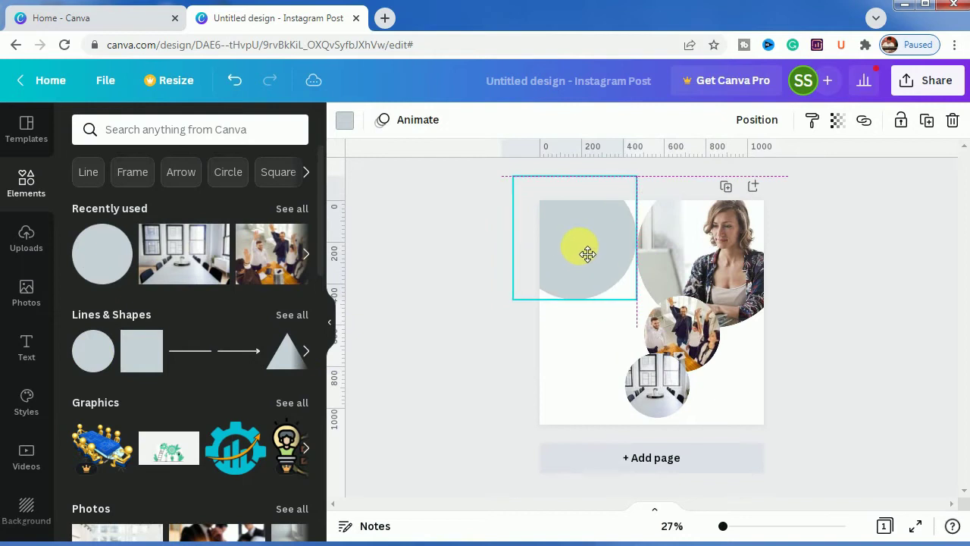
drag(637, 299, 764, 500)
mouse_move(687, 375)
mouse_down()
mouse_move(604, 381)
mouse_move(568, 369)
mouse_up()
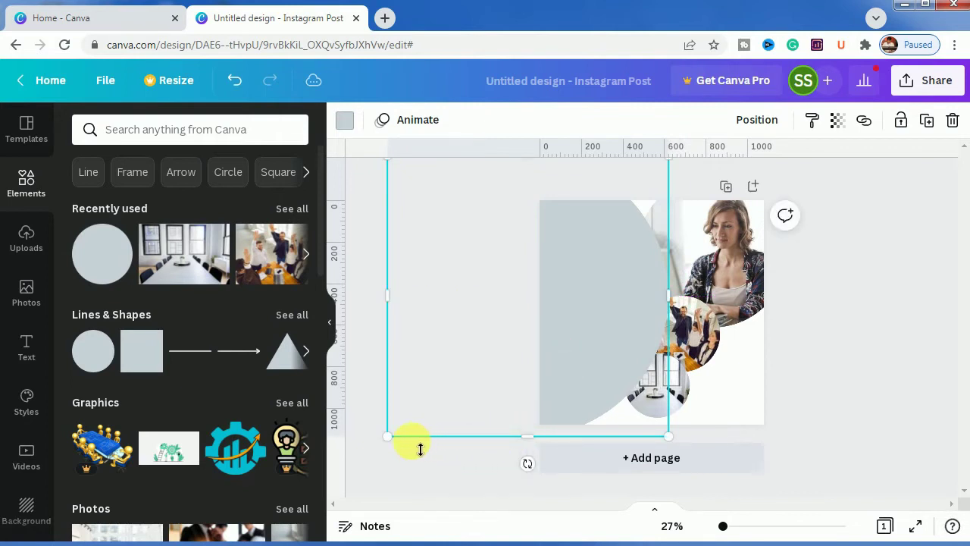
drag(387, 437, 360, 469)
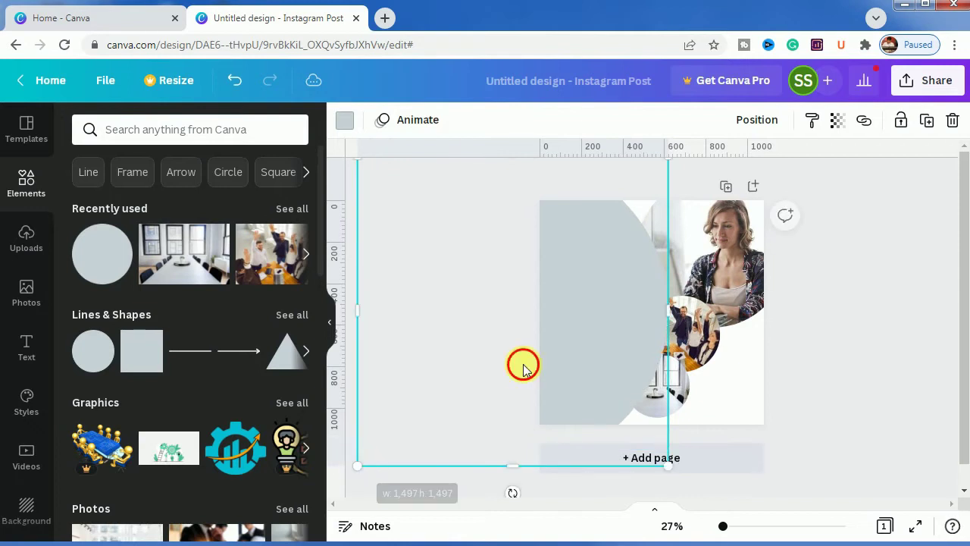
drag(522, 366, 519, 352)
Step: Colour the big circle dark blue and send it behind the photo circles
click(346, 121)
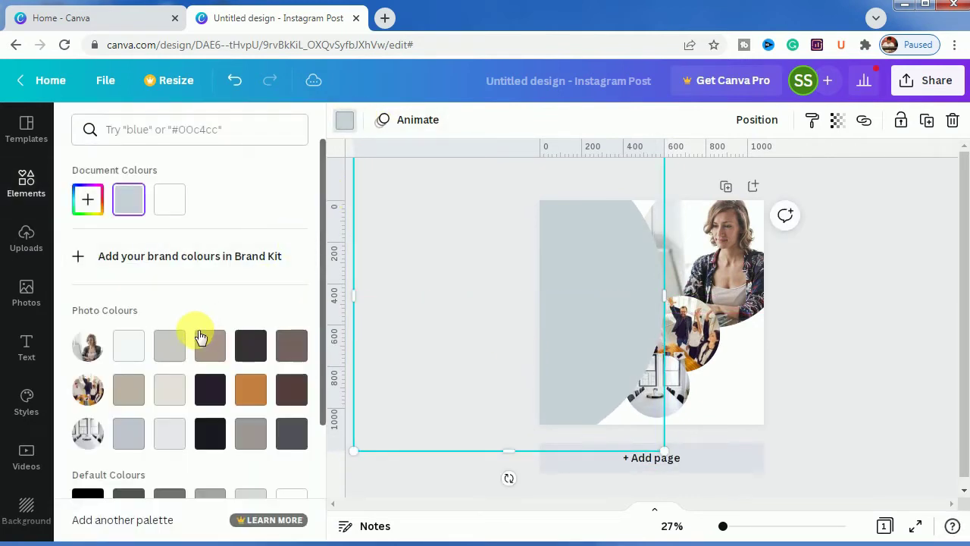
scroll(195, 331, down, 3)
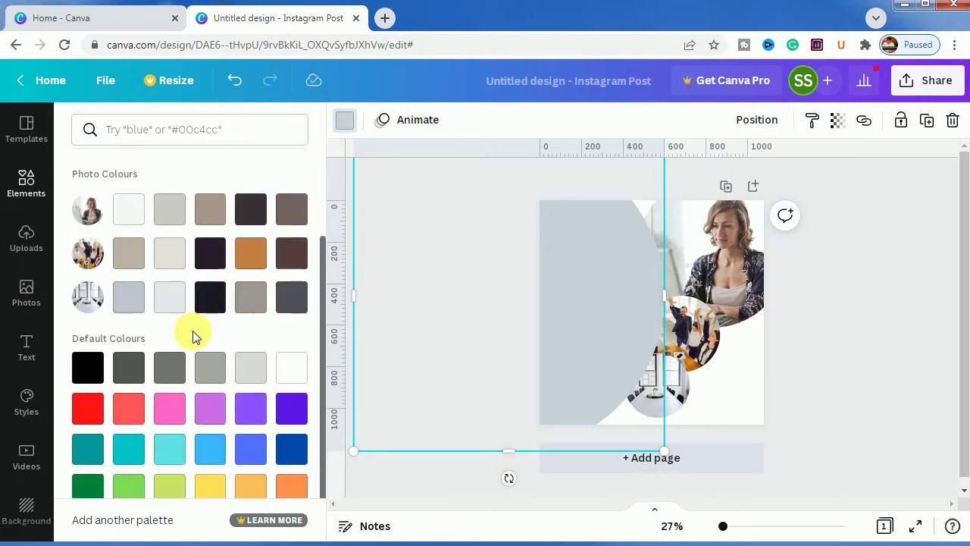
click(292, 432)
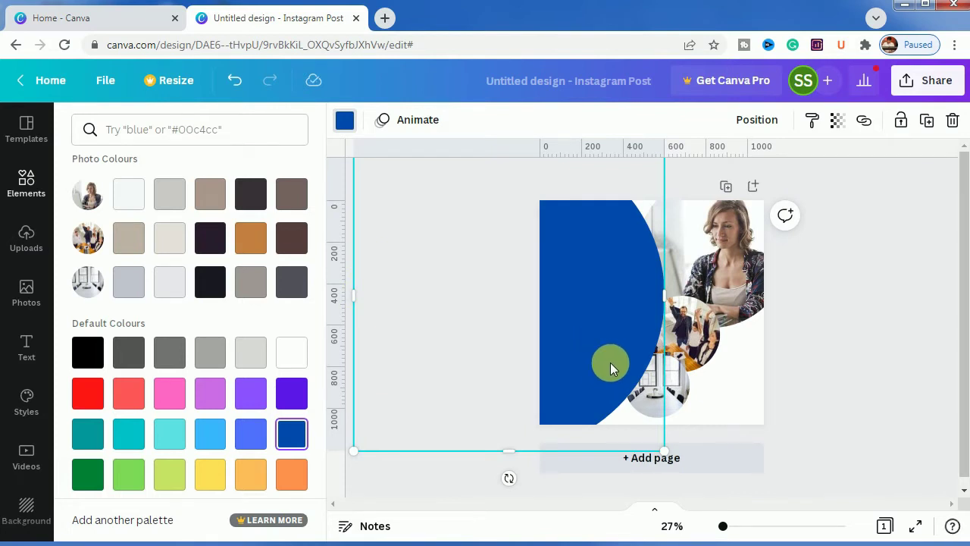
right_click(596, 337)
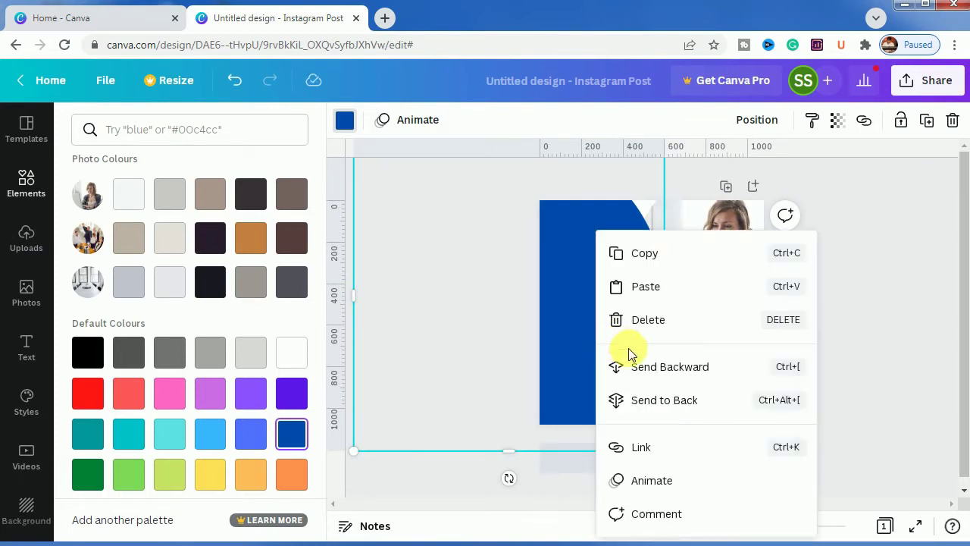
click(665, 399)
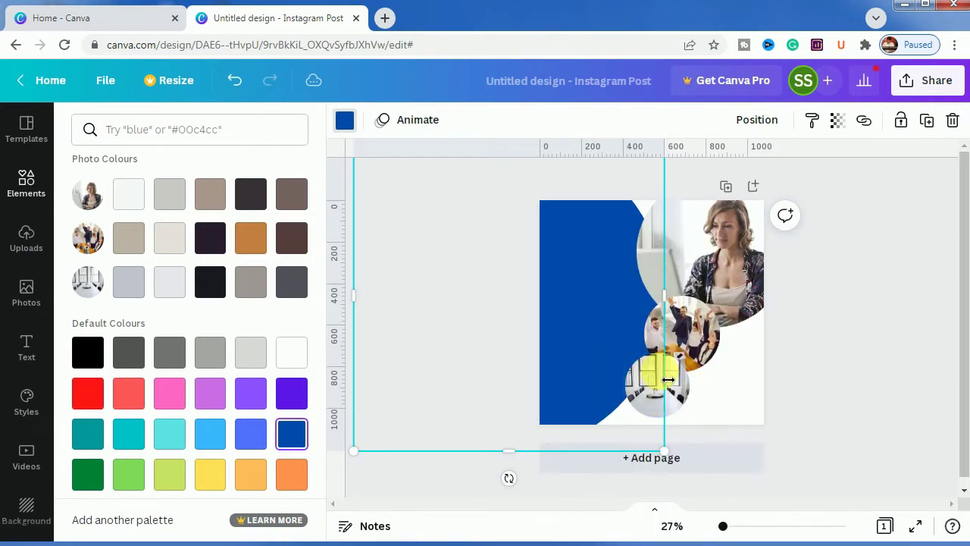
Step: Move the team-photo and office-photo circles up-right and shift the blue shape slightly right
click(721, 344)
drag(721, 344, 730, 326)
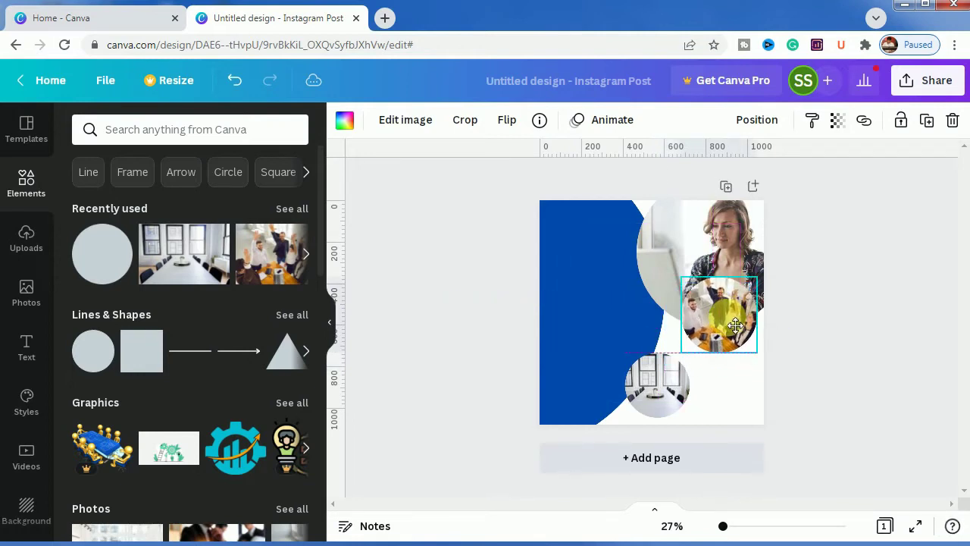
drag(731, 327, 737, 321)
click(657, 385)
drag(676, 392, 705, 366)
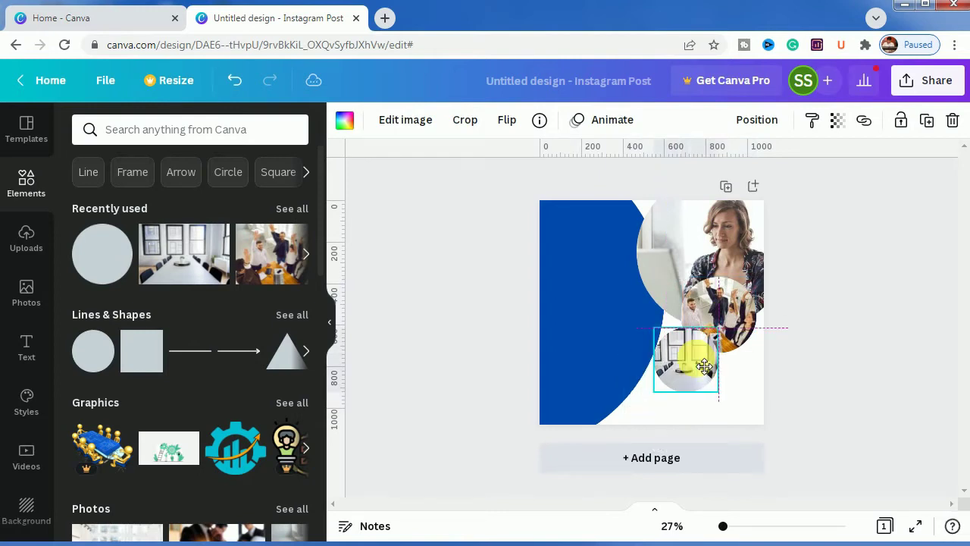
click(599, 335)
drag(574, 348, 604, 367)
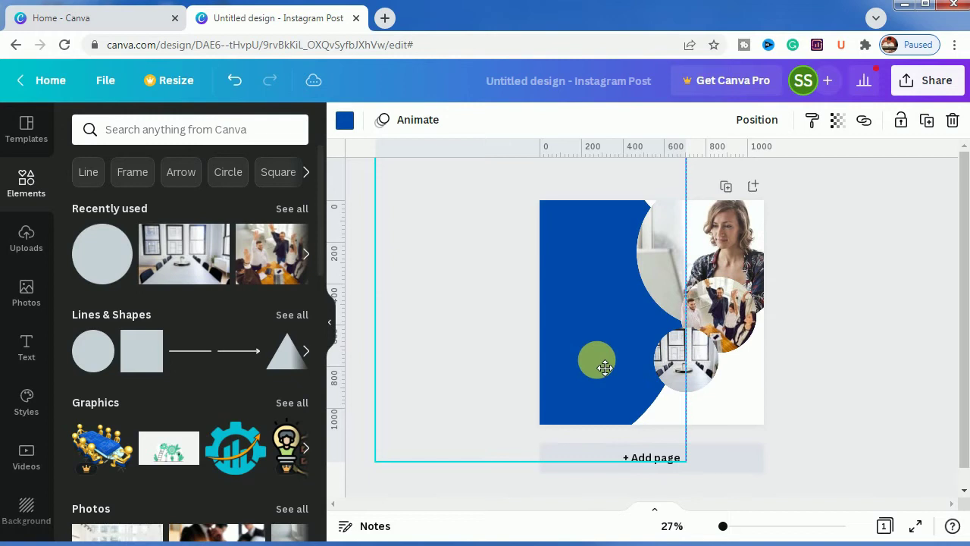
Step: Enlarge the team-photo circle to about 401 px square
click(721, 313)
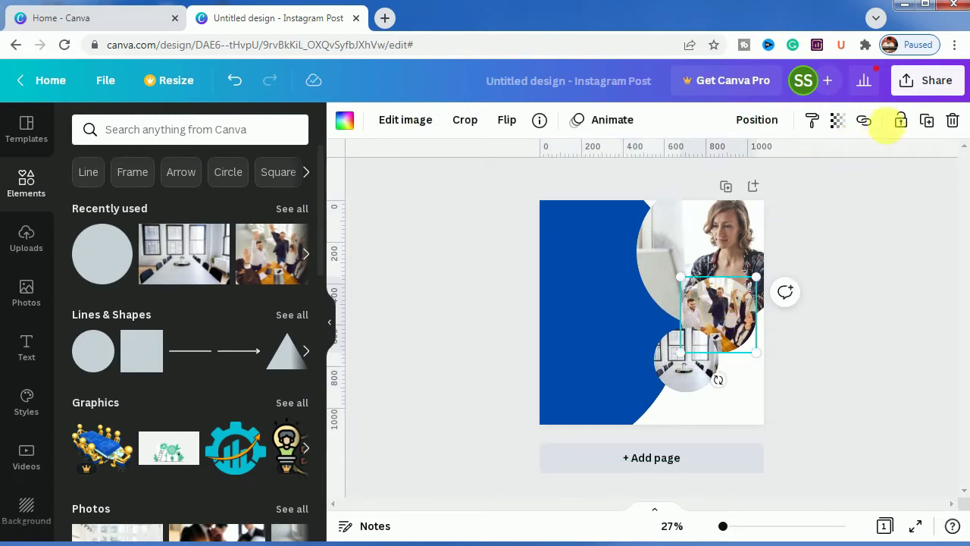
drag(764, 288, 768, 292)
key(ctrl+z)
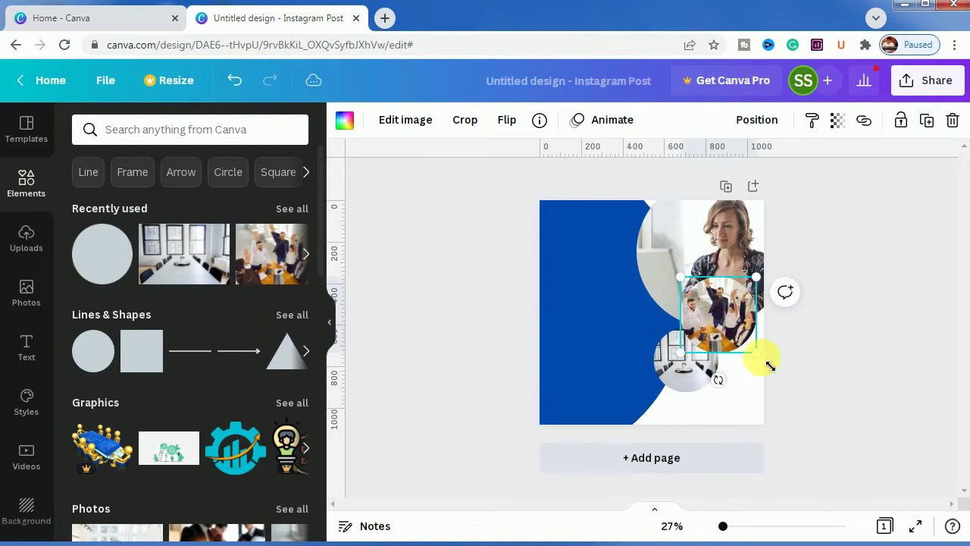
drag(762, 366, 774, 369)
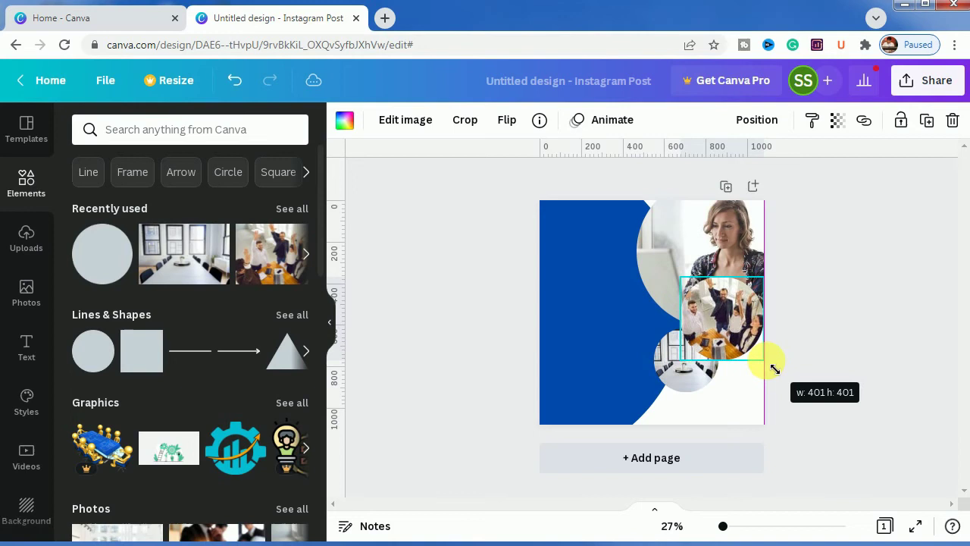
Step: Colour the selected circle white and send it behind the team photo as a ring
click(344, 119)
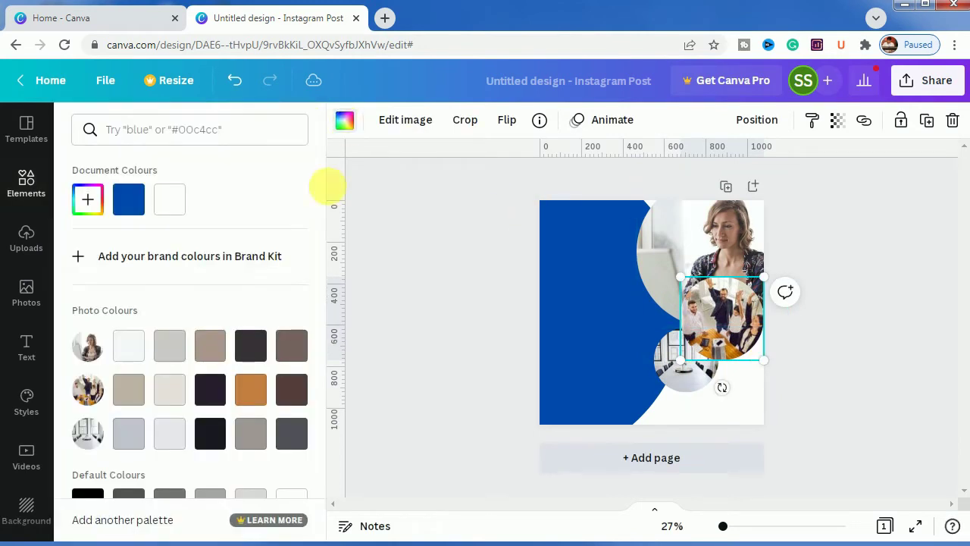
click(140, 346)
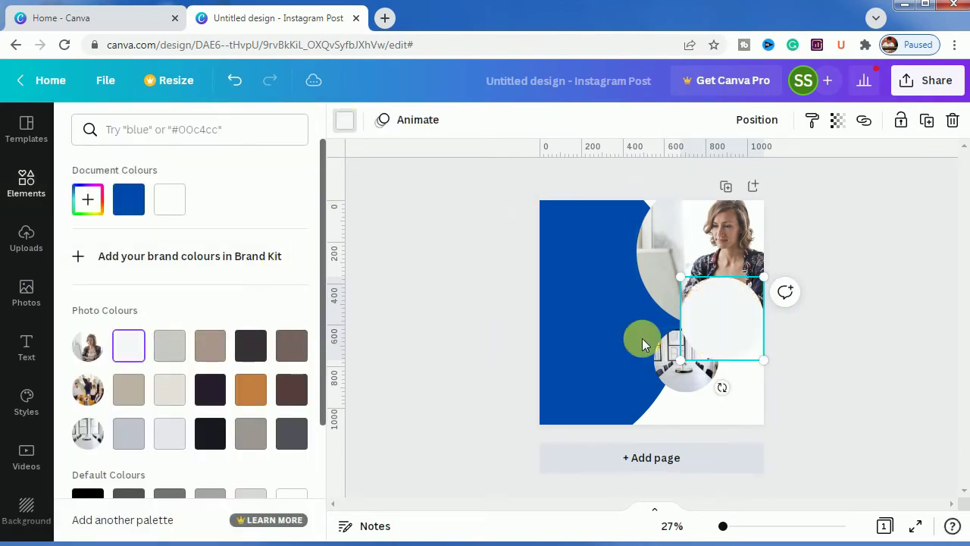
right_click(716, 330)
click(788, 367)
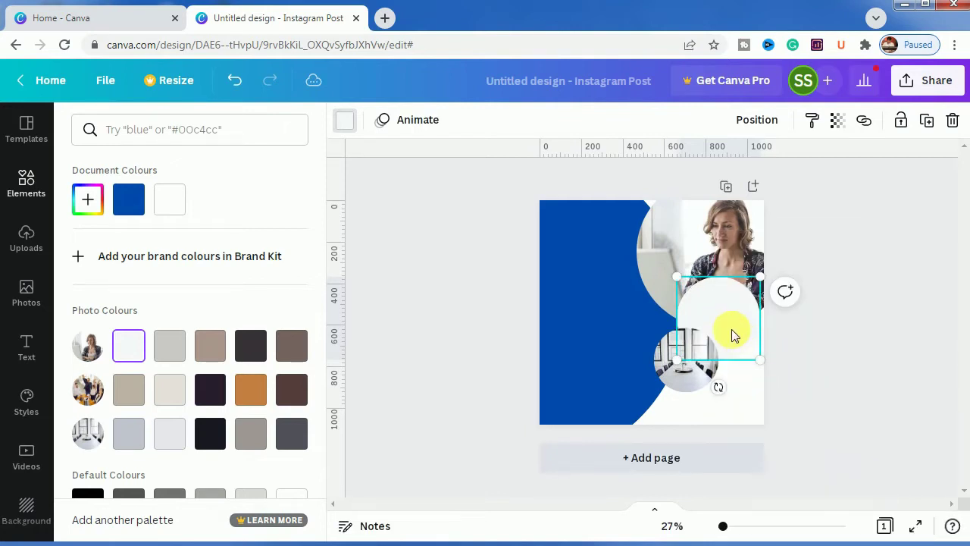
right_click(731, 323)
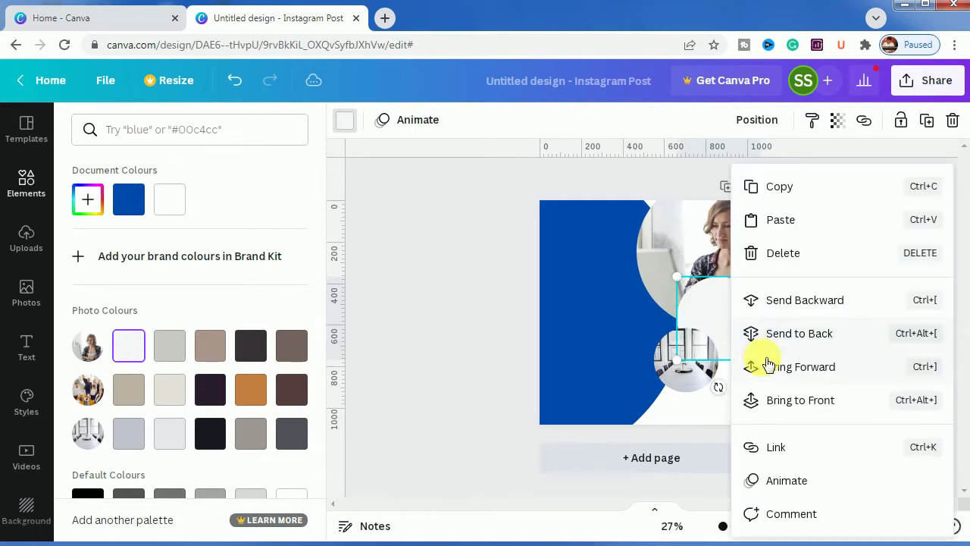
click(784, 304)
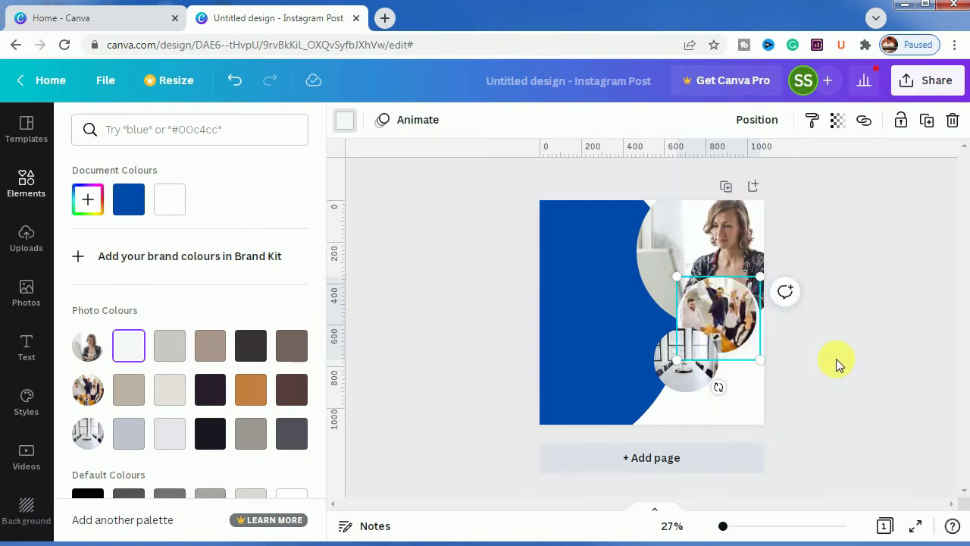
Step: Click through the photo circles and select the white ring behind the team photo
click(730, 292)
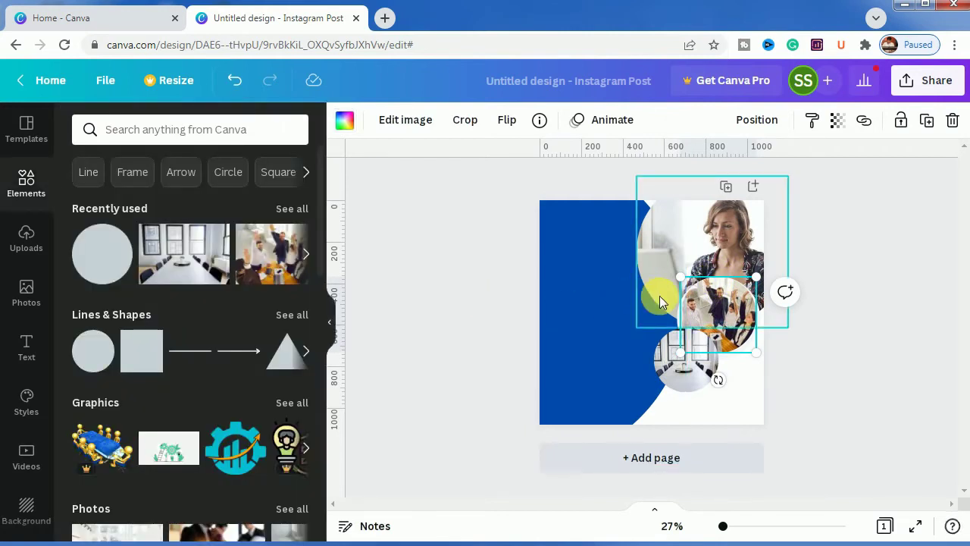
click(663, 303)
click(684, 309)
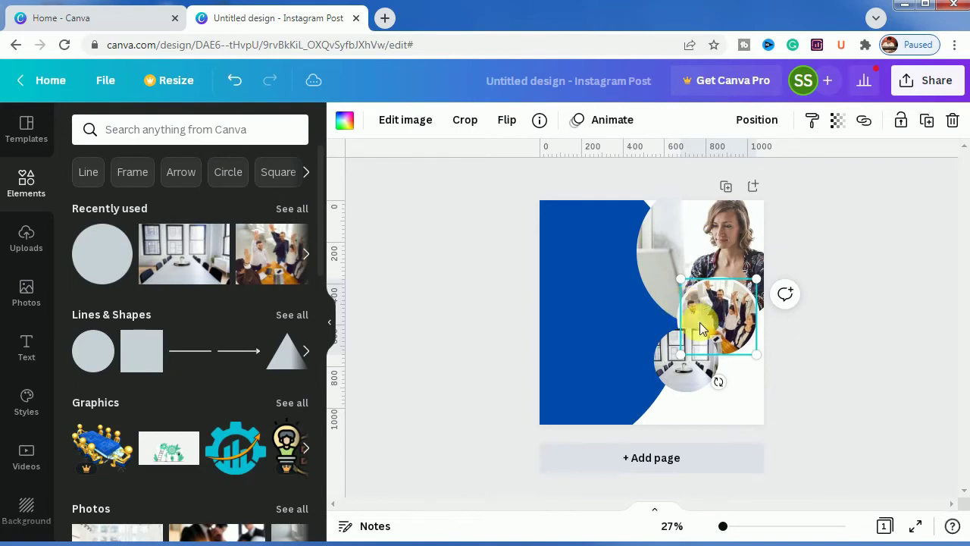
click(790, 415)
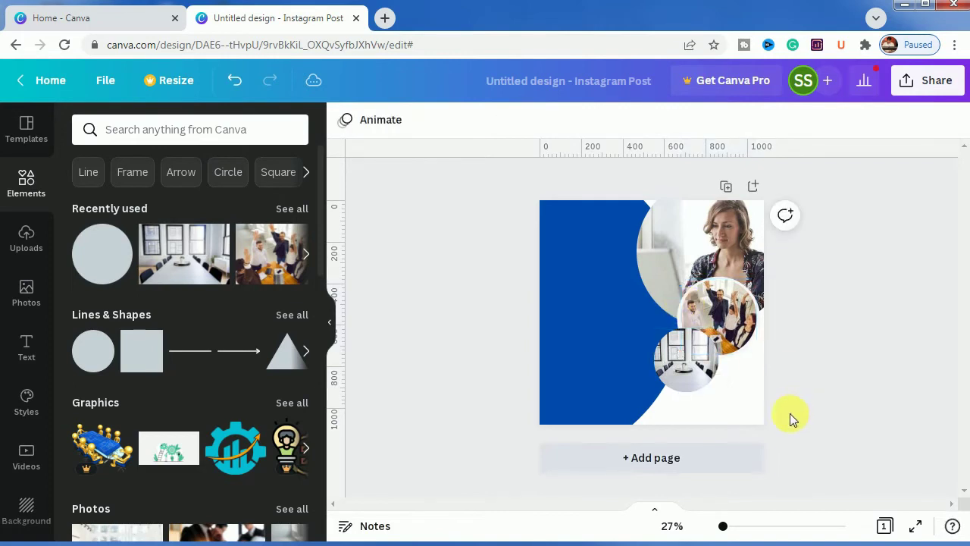
click(678, 367)
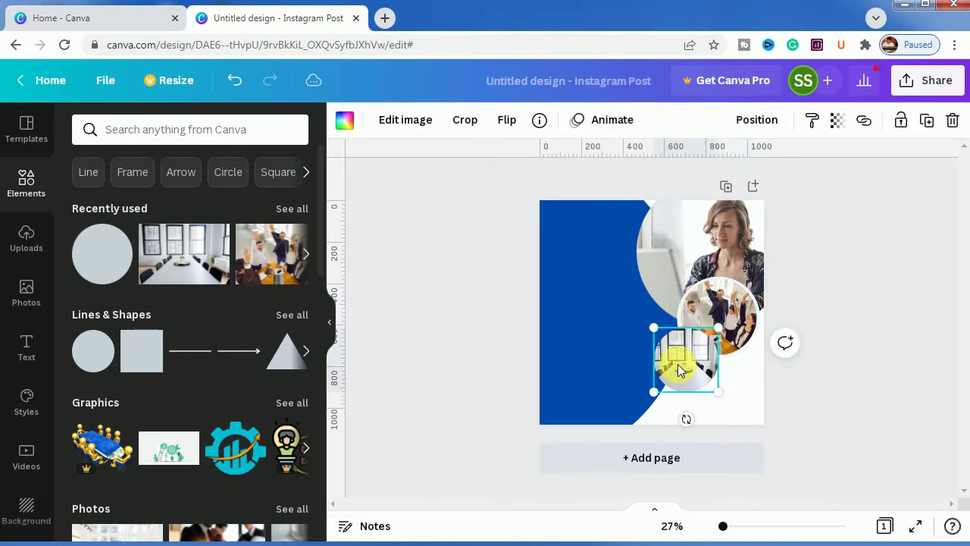
click(694, 282)
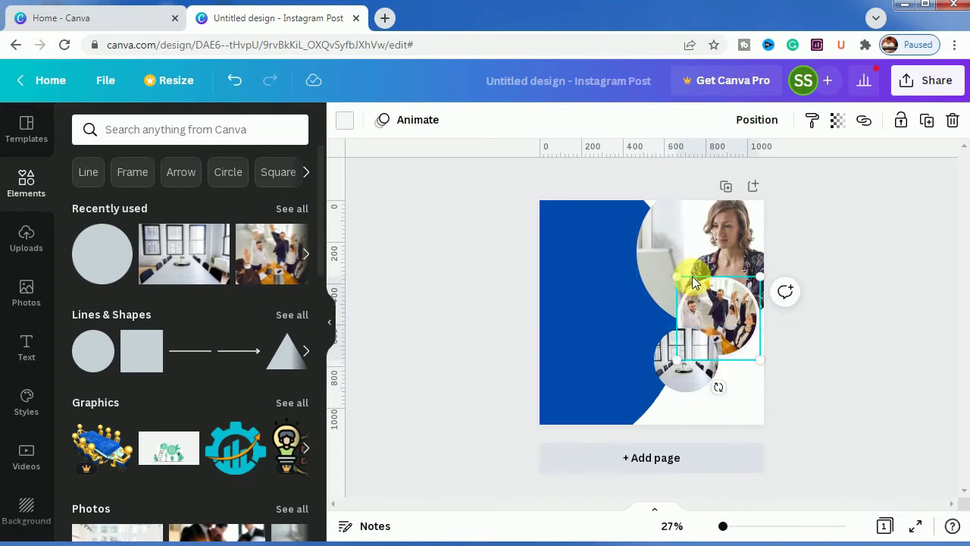
Step: Duplicate the white ring and send the copy behind the office photo
click(926, 119)
mouse_move(721, 338)
mouse_down()
mouse_move(704, 362)
mouse_move(691, 357)
mouse_up()
right_click(690, 357)
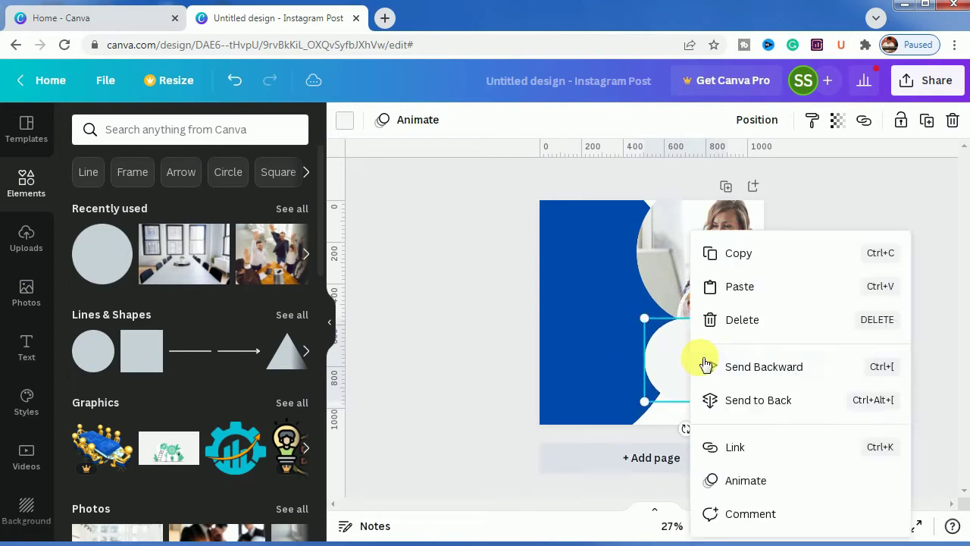
click(744, 366)
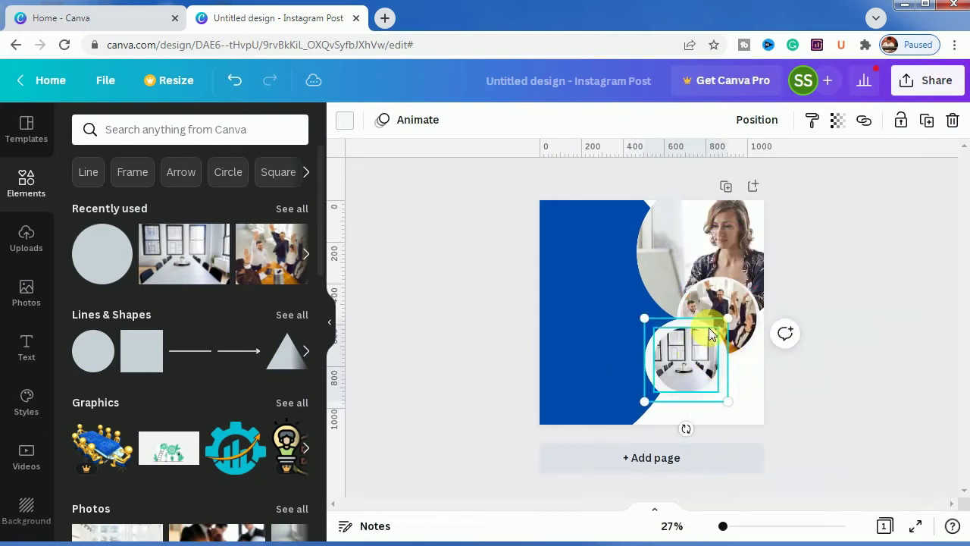
Step: Resize and centre the office photo circle inside its white ring
drag(644, 319, 662, 328)
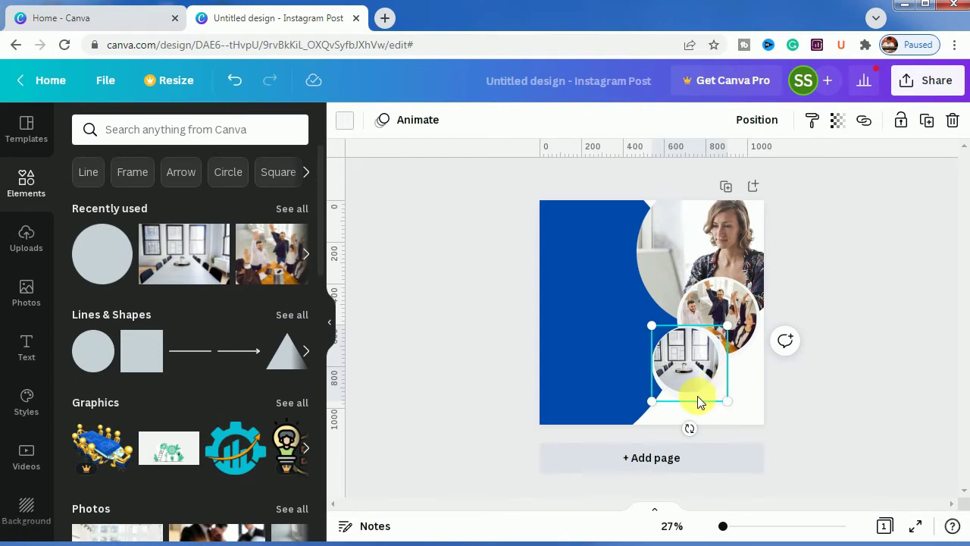
drag(699, 395, 705, 401)
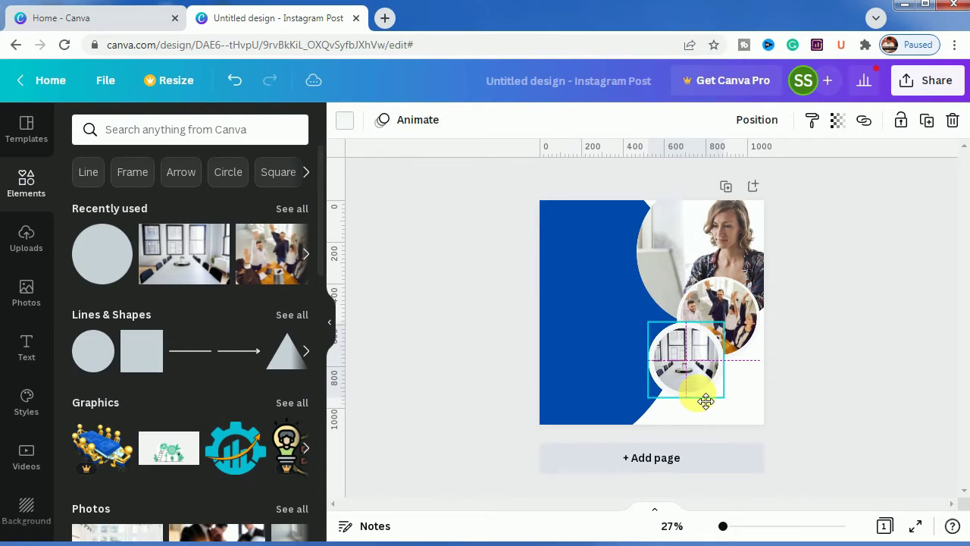
drag(649, 323, 660, 331)
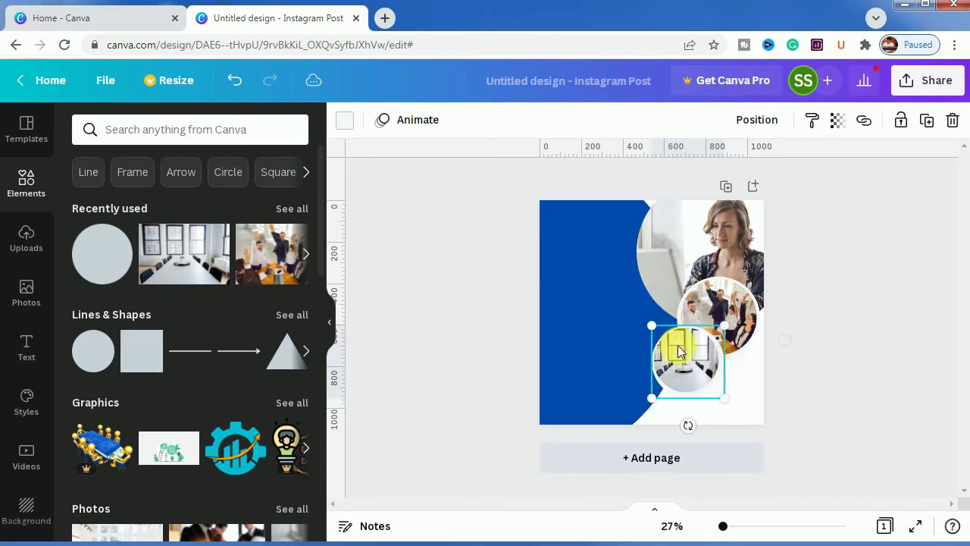
double_click(685, 347)
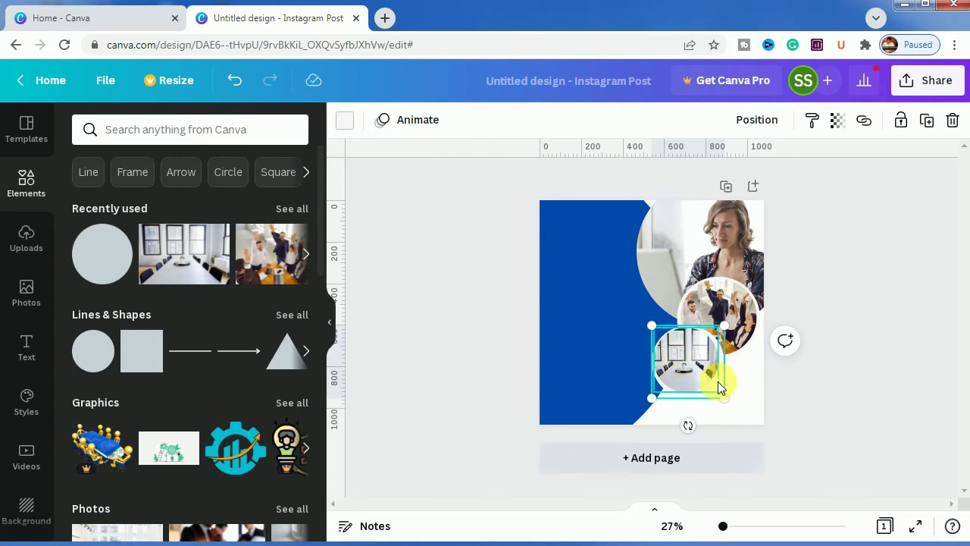
click(731, 385)
click(841, 392)
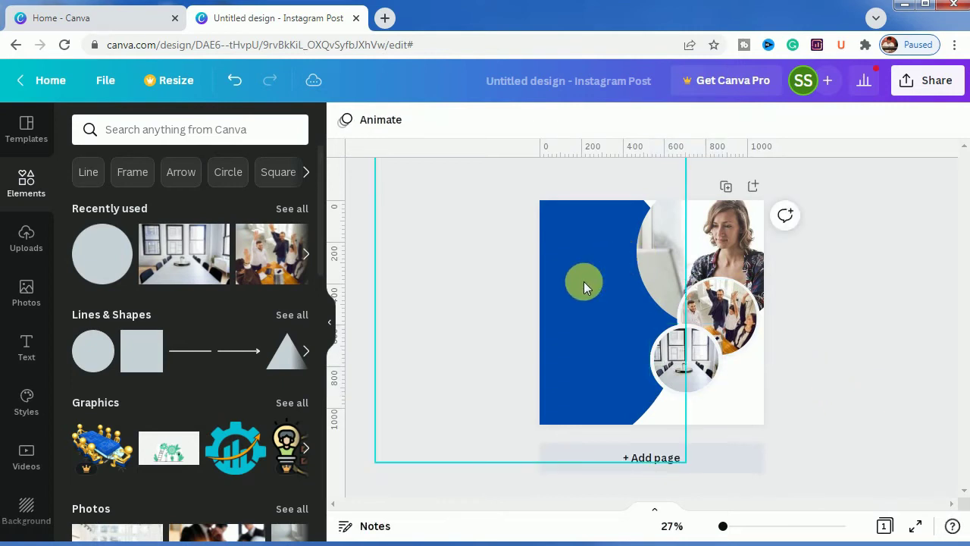
Step: Enlarge the blue curved background to about 1,559 px
click(563, 326)
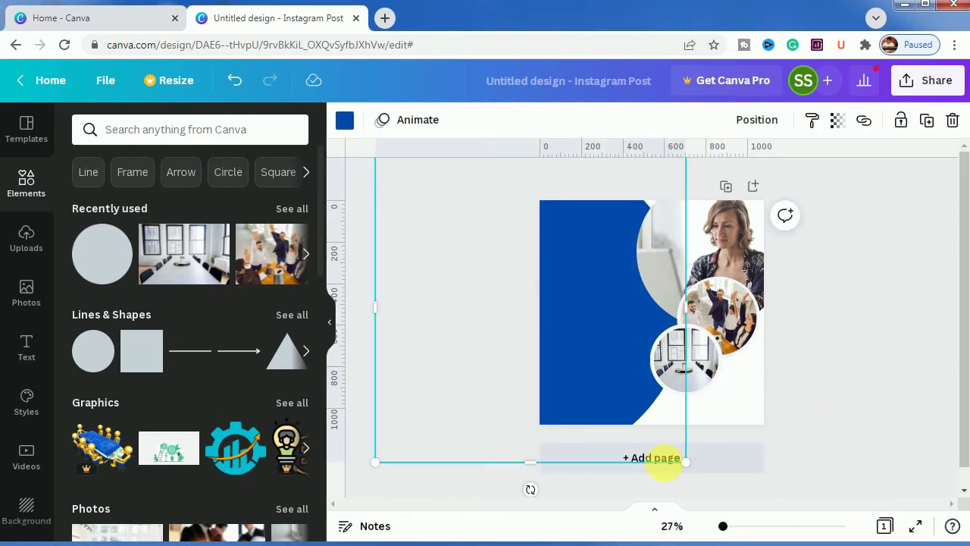
mouse_move(687, 461)
mouse_down()
mouse_move(711, 485)
mouse_move(700, 477)
mouse_up()
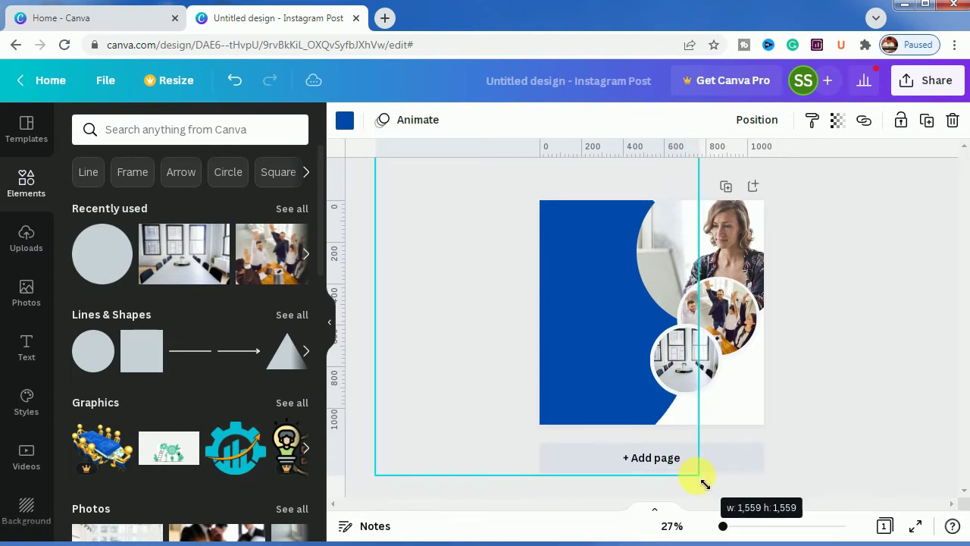
click(847, 388)
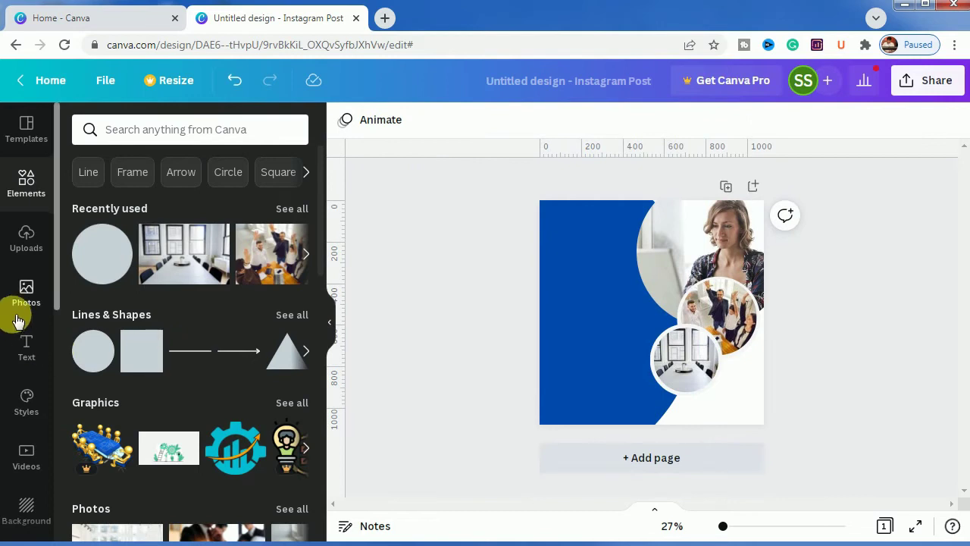
Step: Add a heading reading 'DIGITAL MARKETING' with 'AGENCY' on the next line
click(26, 345)
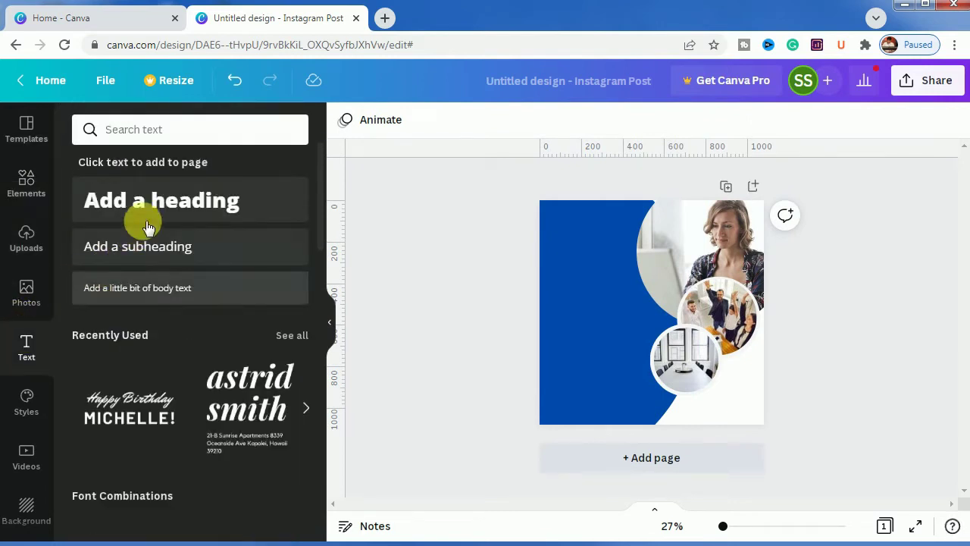
click(143, 206)
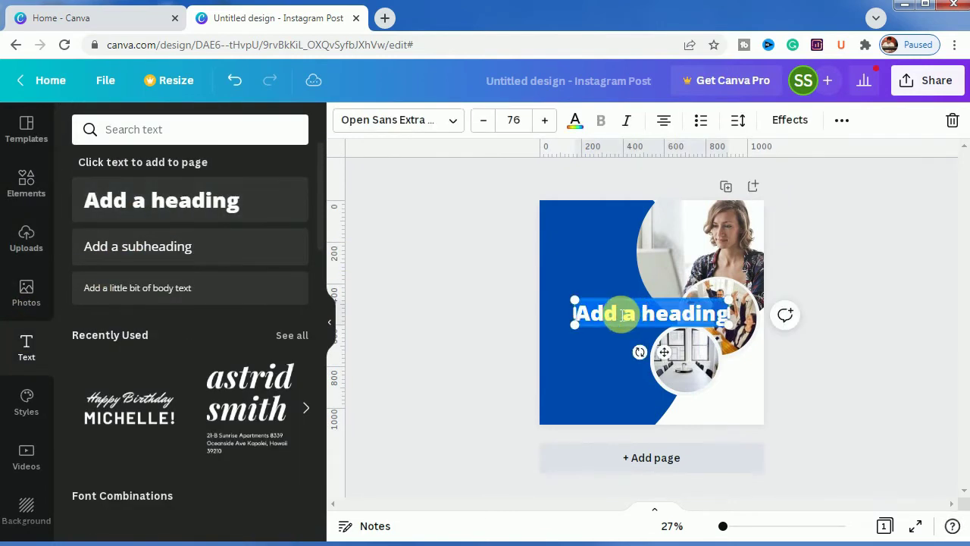
key(BackSpace)
text(DIGI)
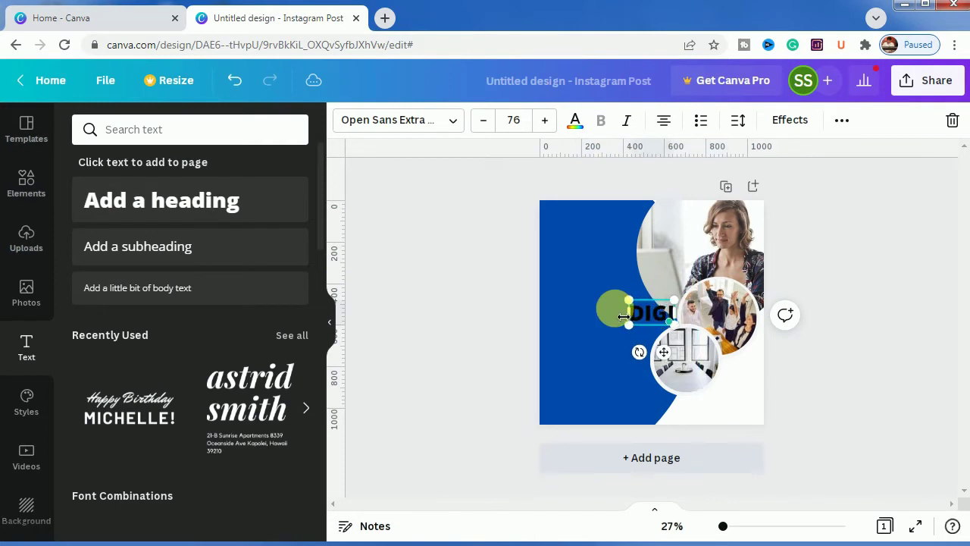
text(TAL MAR)
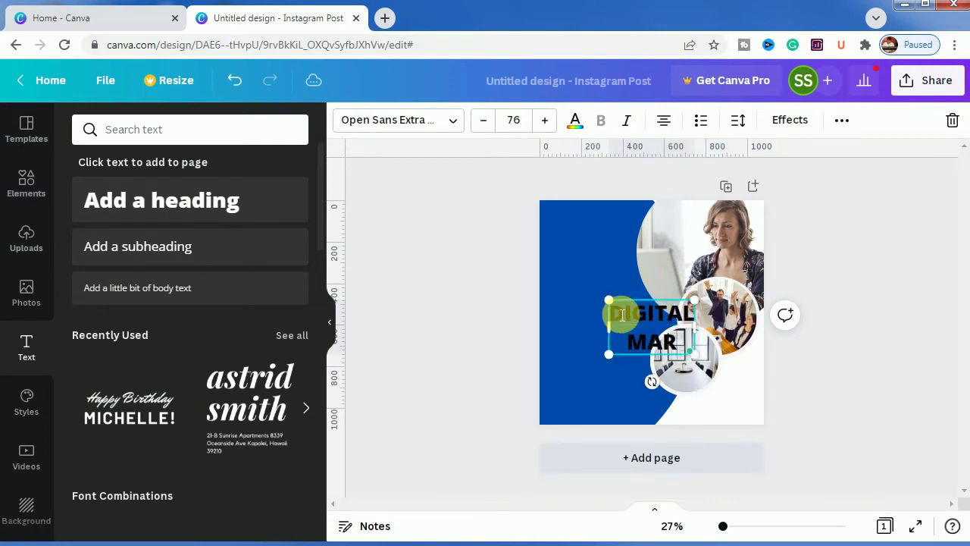
text(KETING)
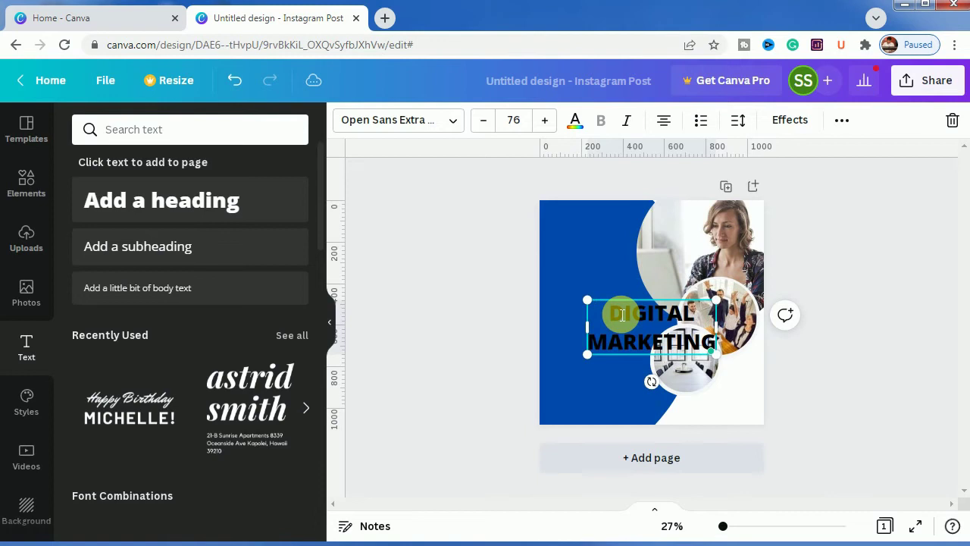
key(Return)
text(A)
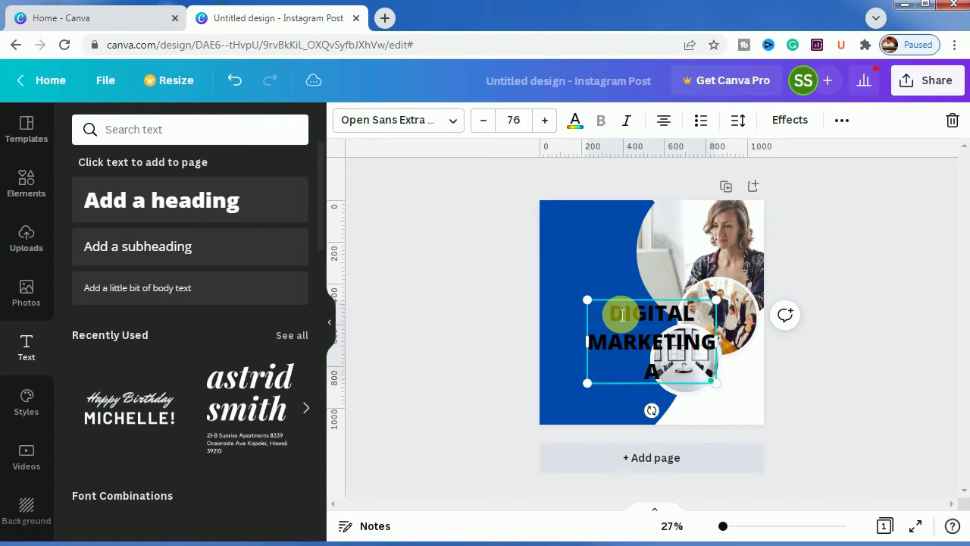
text(F)
key(BackSpace)
text(GE)
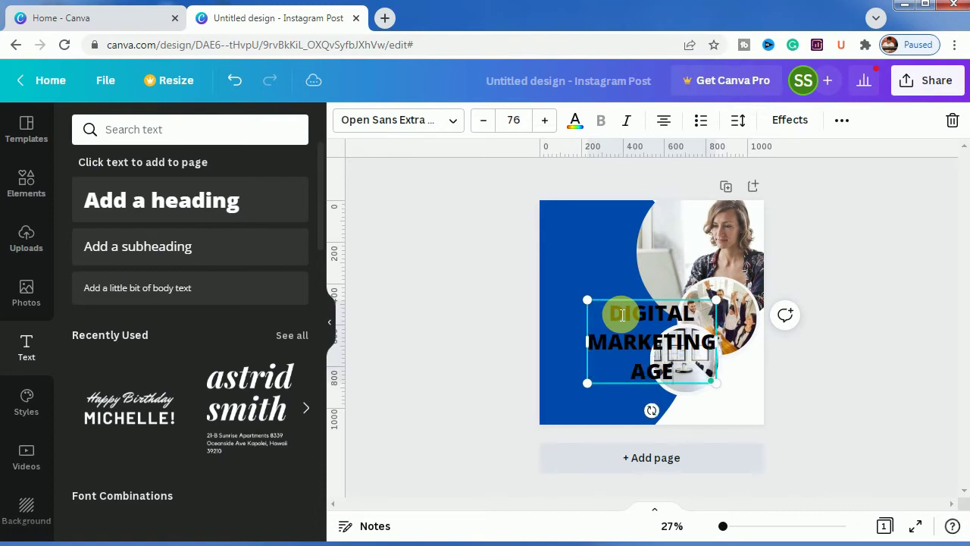
text(NCY)
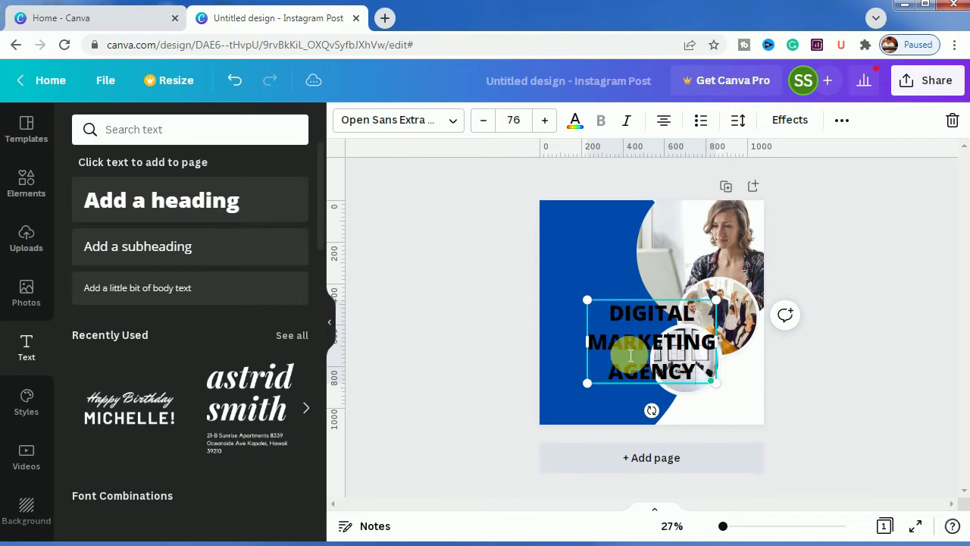
key(ctrl+a)
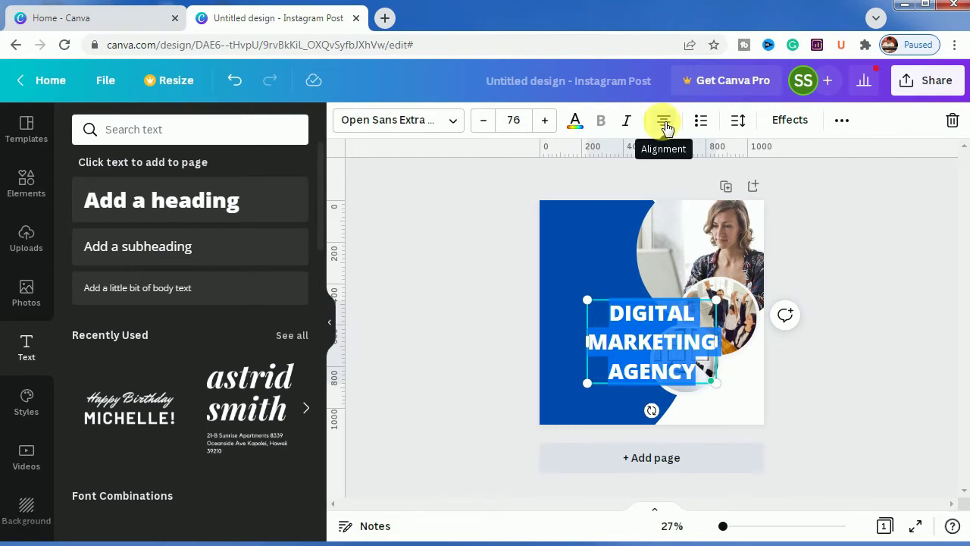
Step: Left-align the heading, switch it to Anton, and move it up into the blue area
click(664, 121)
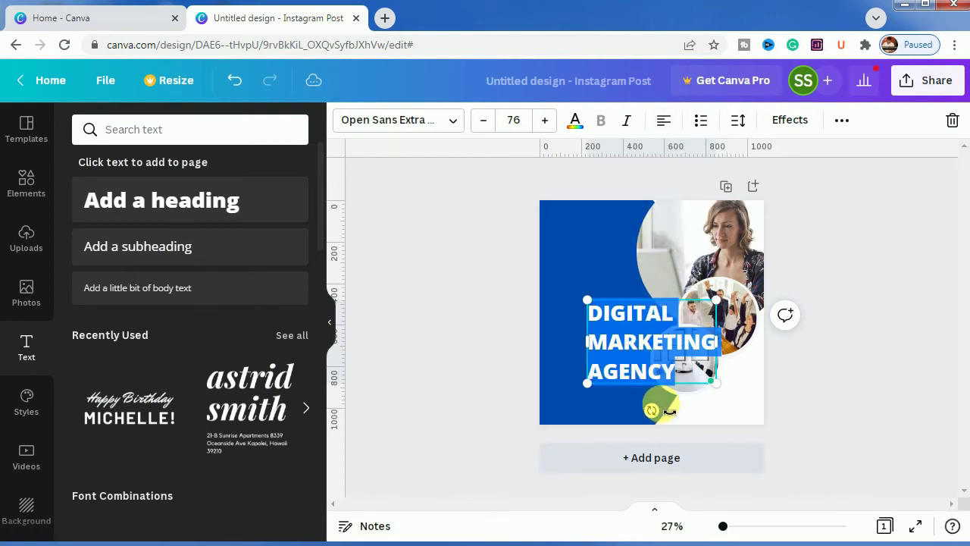
click(837, 431)
click(617, 317)
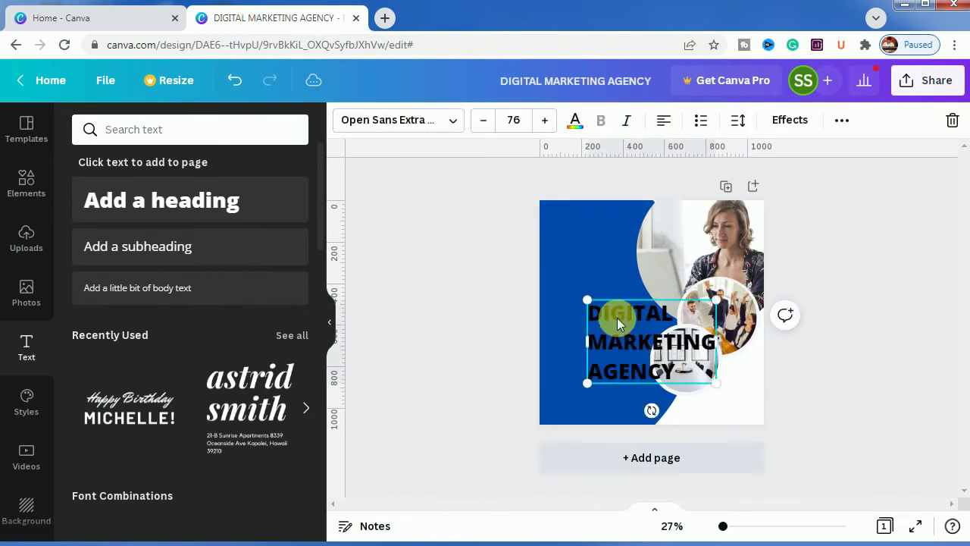
drag(617, 318, 609, 307)
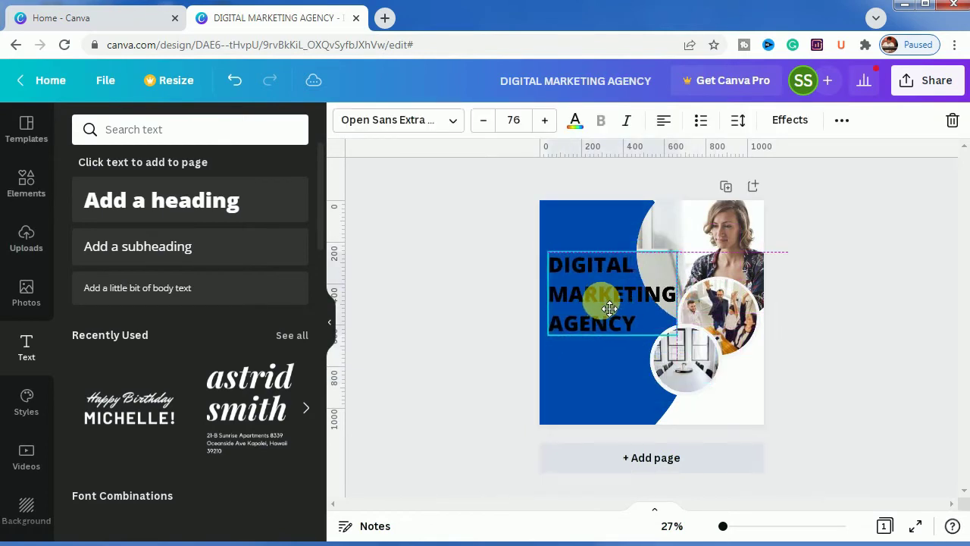
click(386, 124)
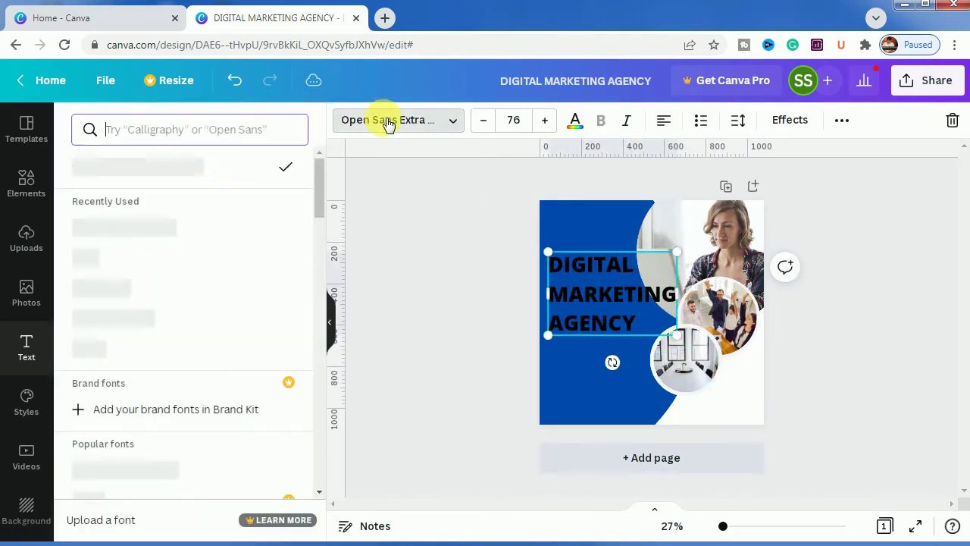
click(128, 260)
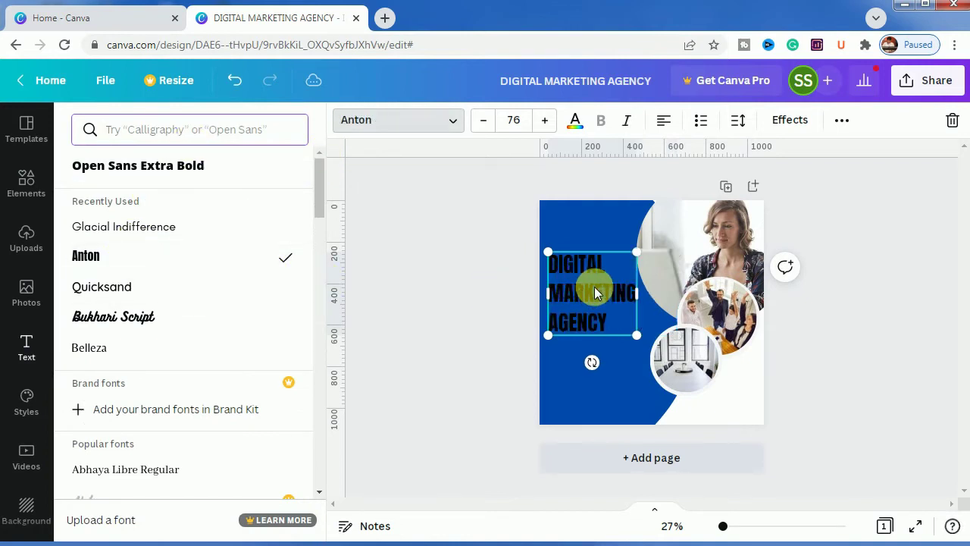
drag(595, 293, 603, 275)
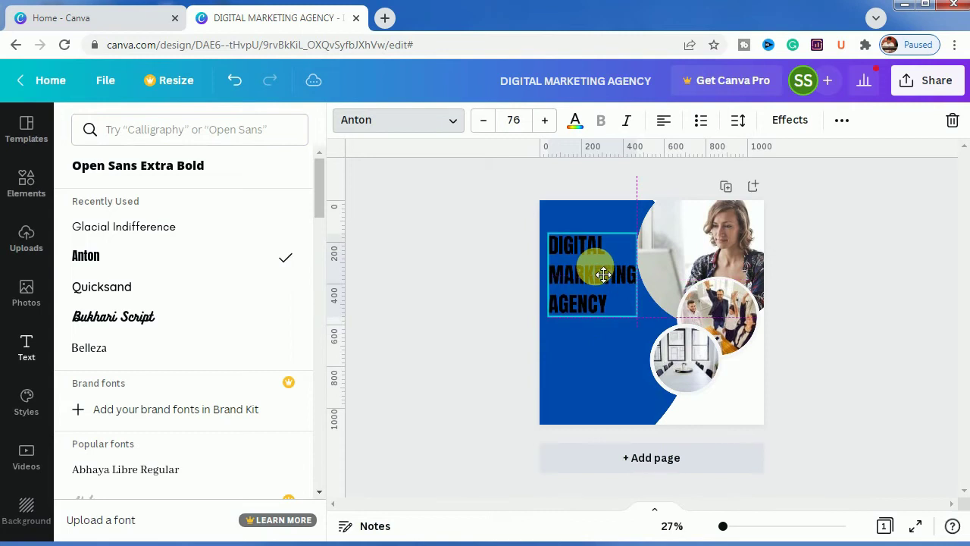
Step: Tighten the heading's line spacing to 1.06
click(739, 124)
drag(833, 235, 817, 234)
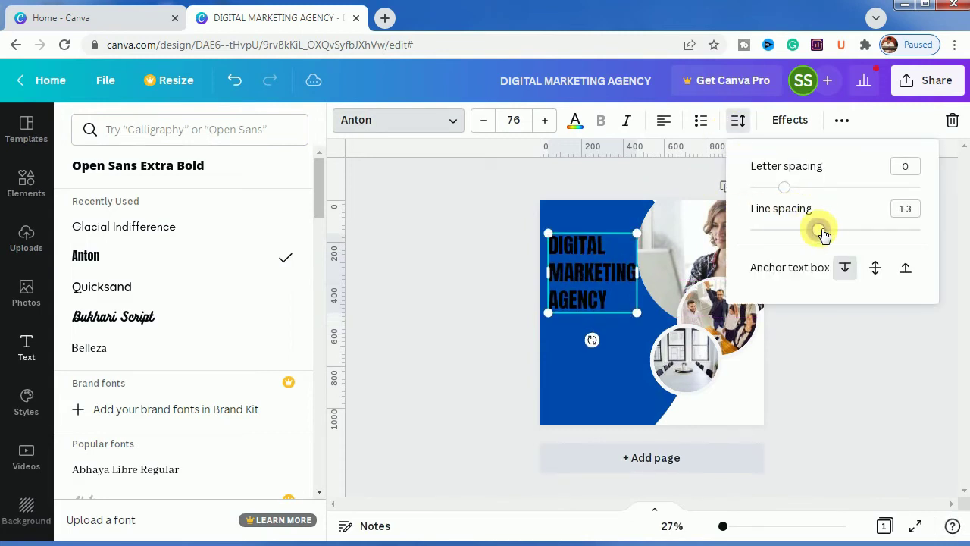
drag(812, 234, 798, 230)
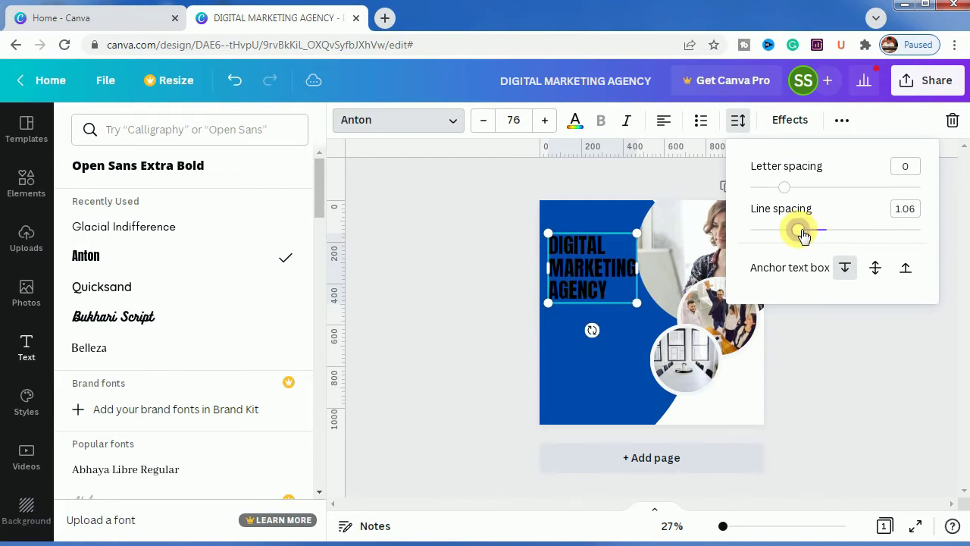
click(435, 281)
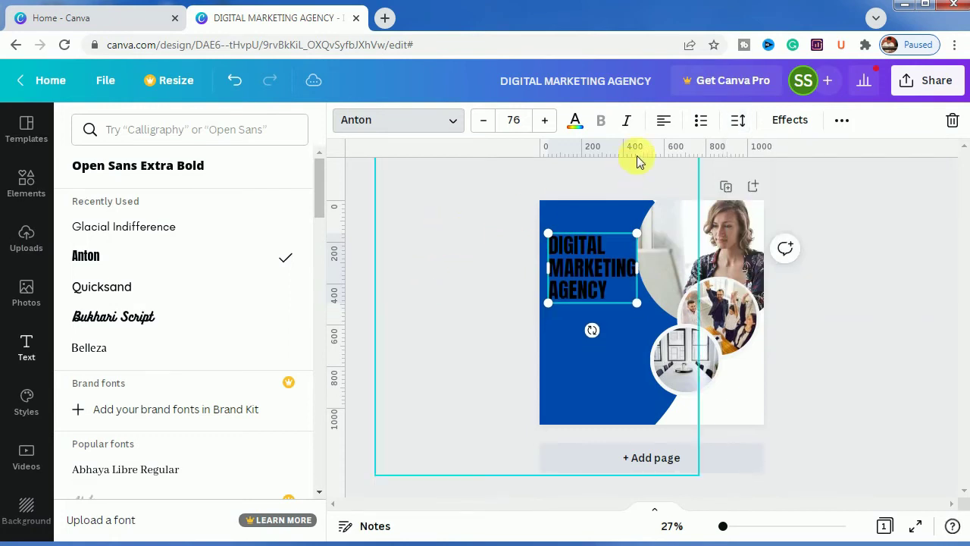
Step: Make the heading's lettering white from the default colour palette
click(575, 120)
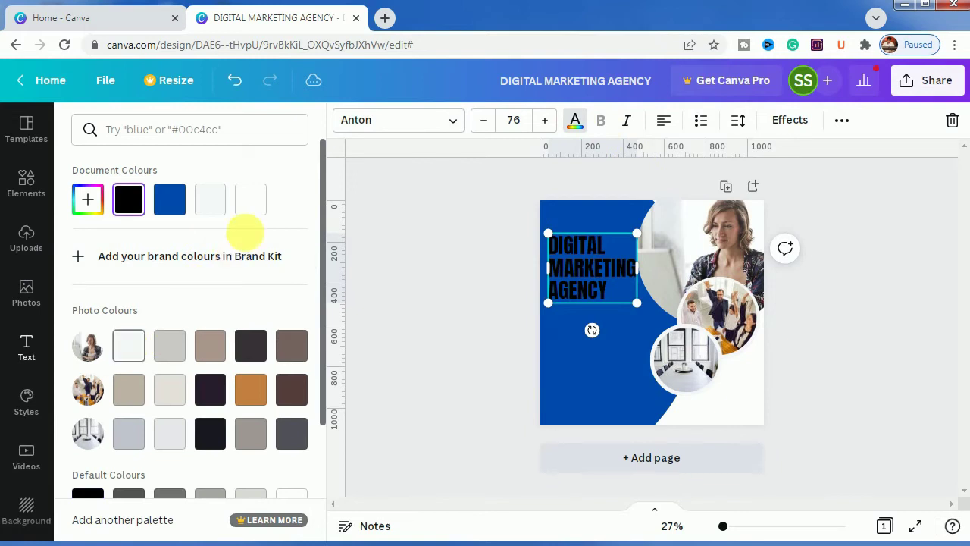
scroll(250, 297, down, 1)
scroll(250, 297, down, 3)
click(291, 352)
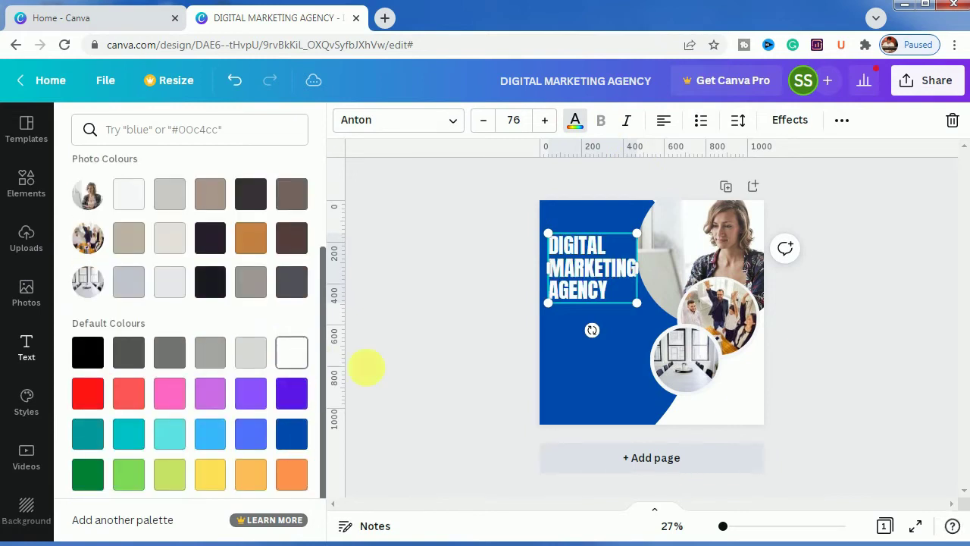
key(Escape)
click(459, 367)
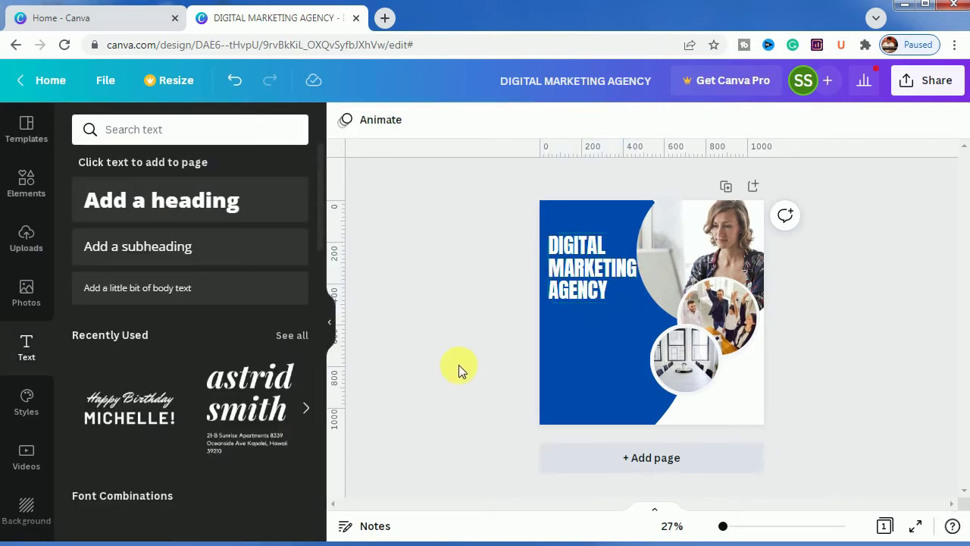
Step: Drop a subheading box under the heading and type the 'digital marketing is the latest trend' sentence
click(580, 291)
click(494, 359)
drag(173, 245, 604, 353)
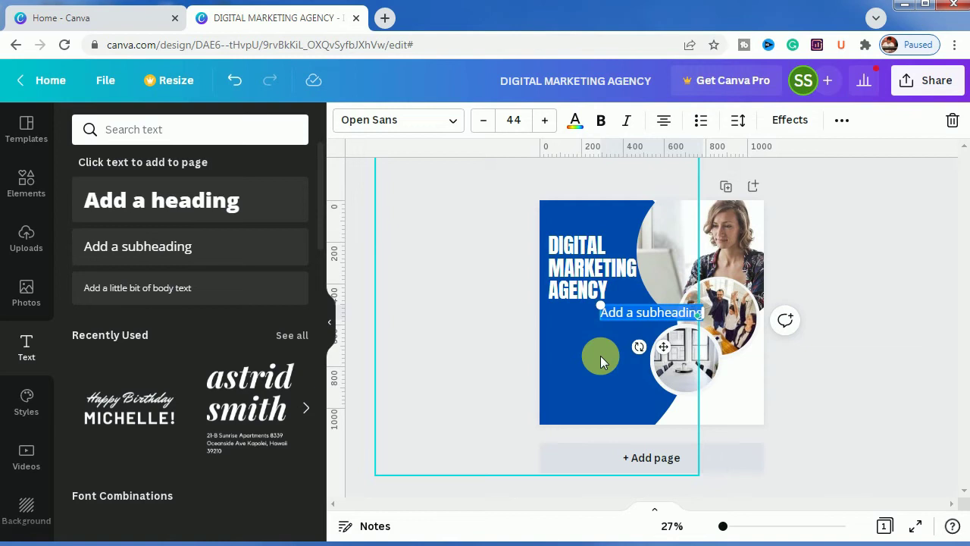
key(BackSpace)
text(ita)
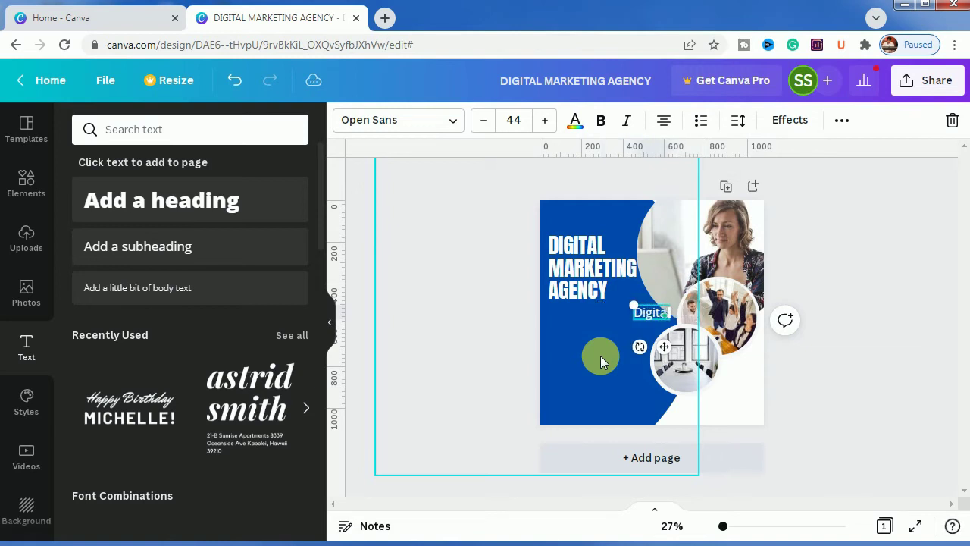
text(l mark)
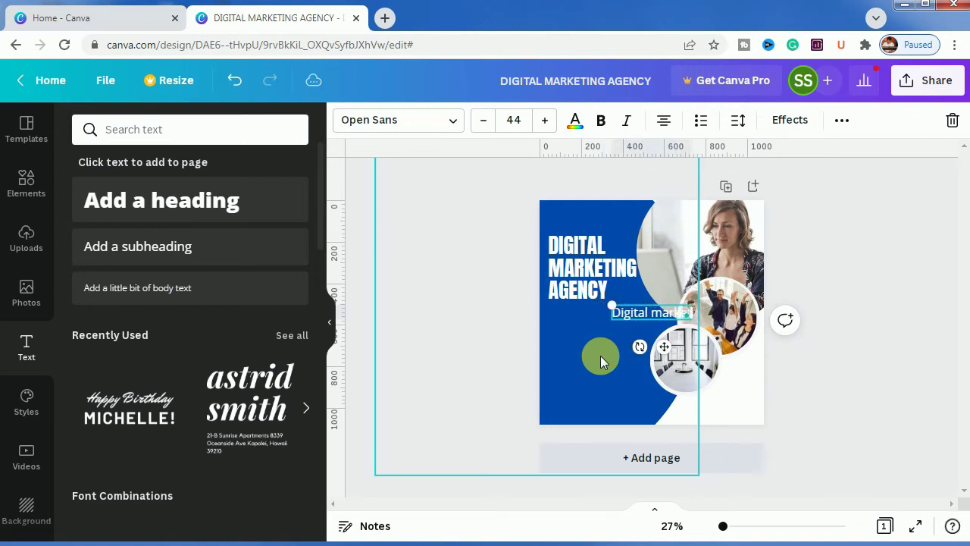
text(eting is the)
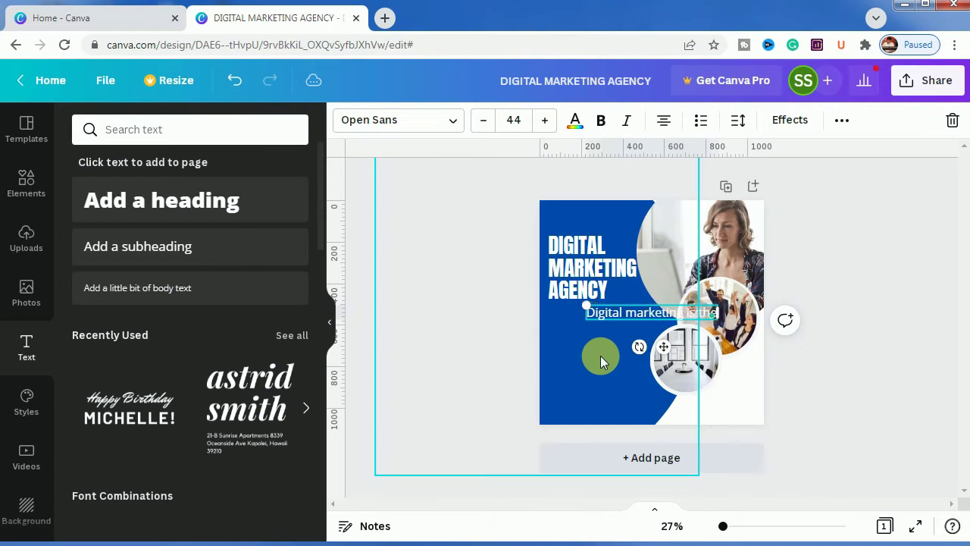
text( latest )
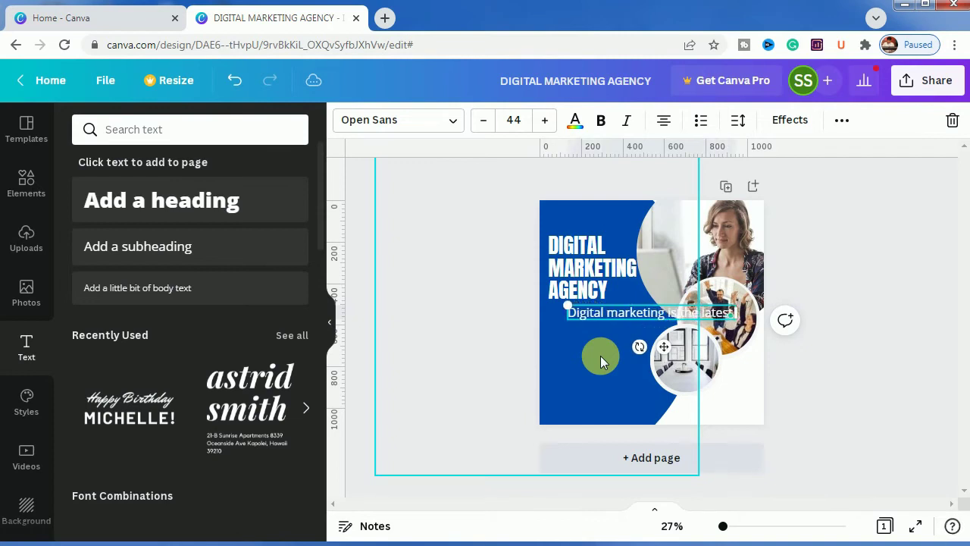
text(trend o)
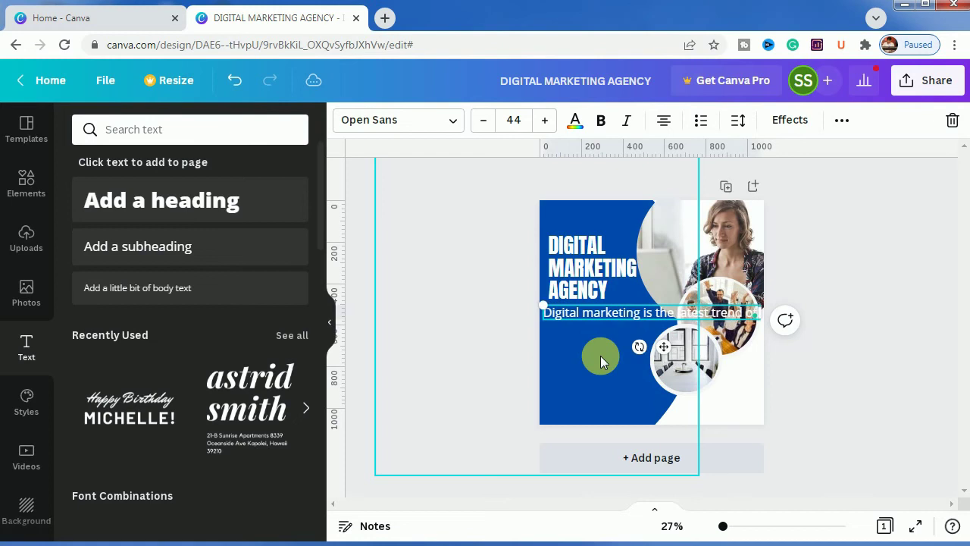
text(f marketing)
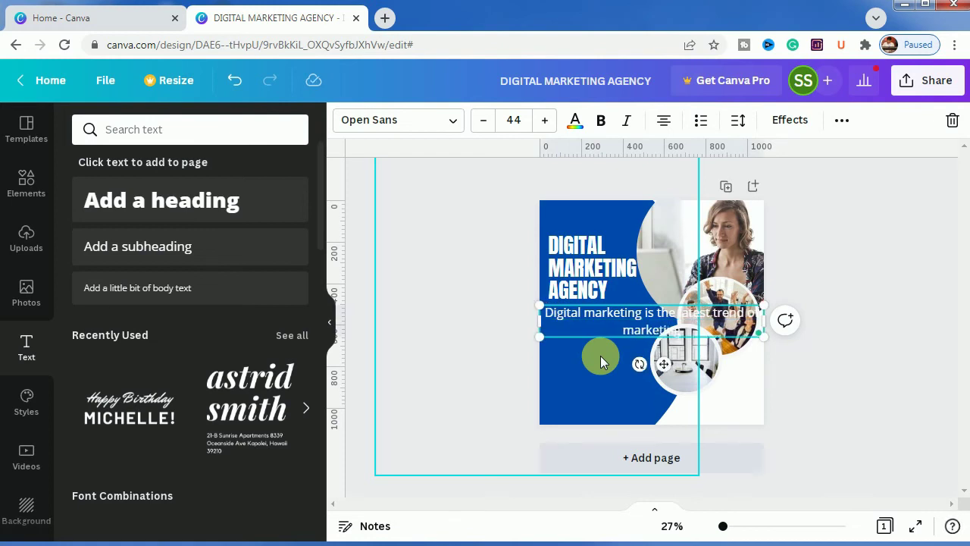
text(, se)
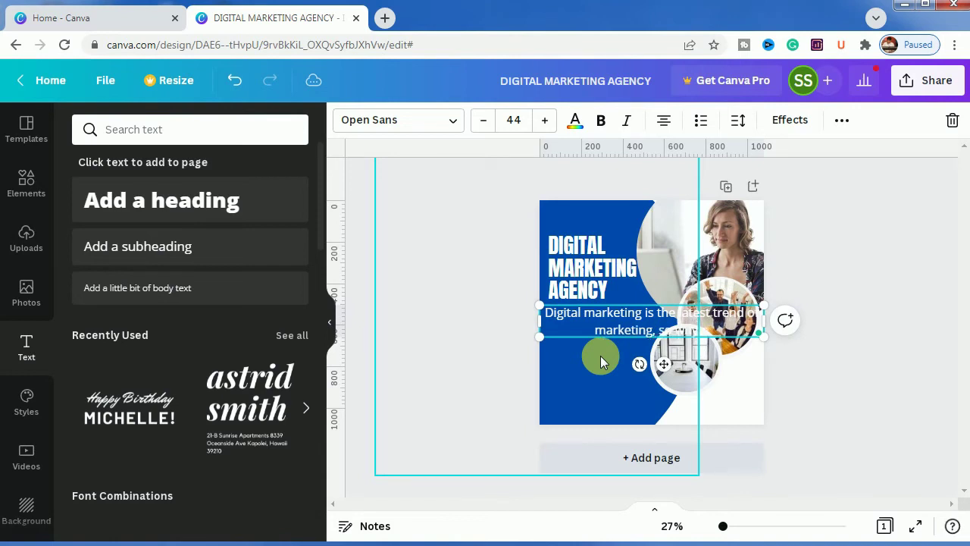
text( why not start)
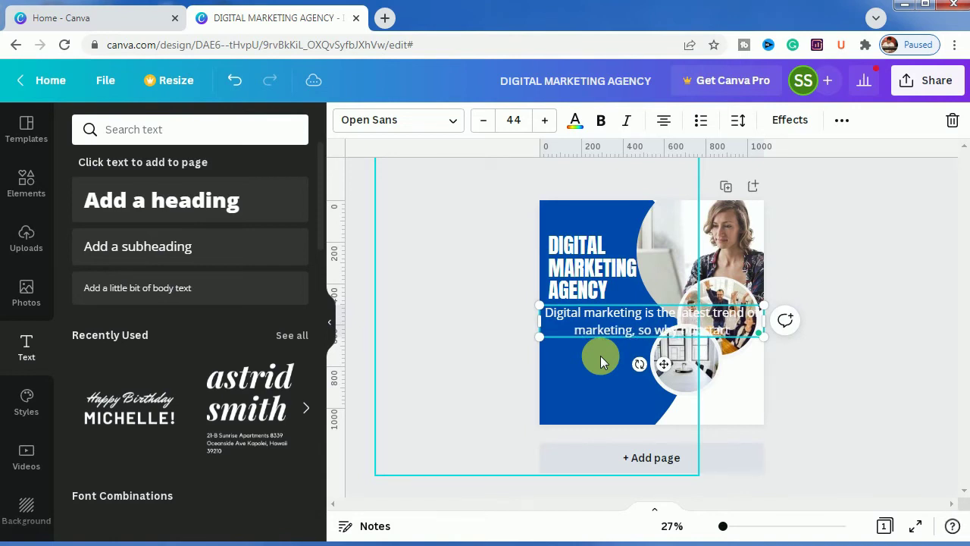
text( your m)
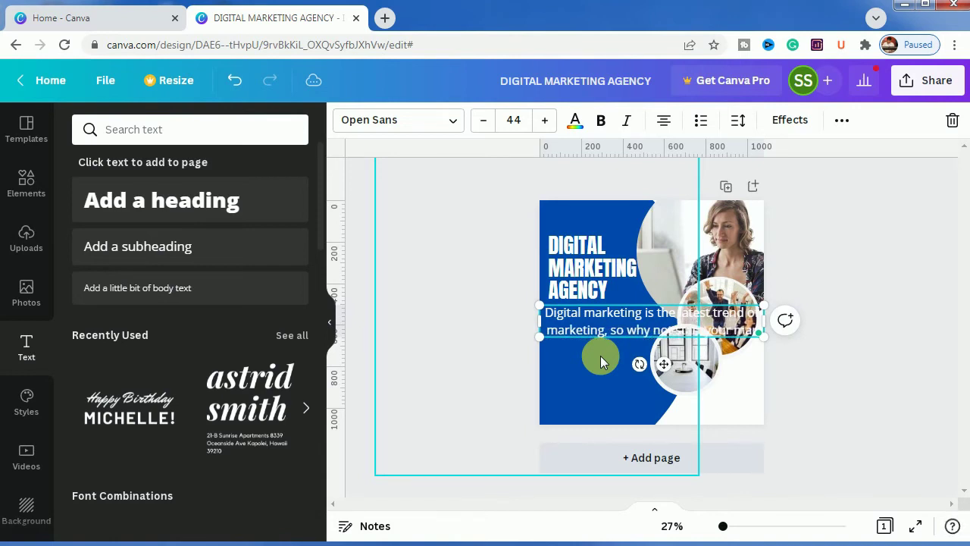
text(arketing to)
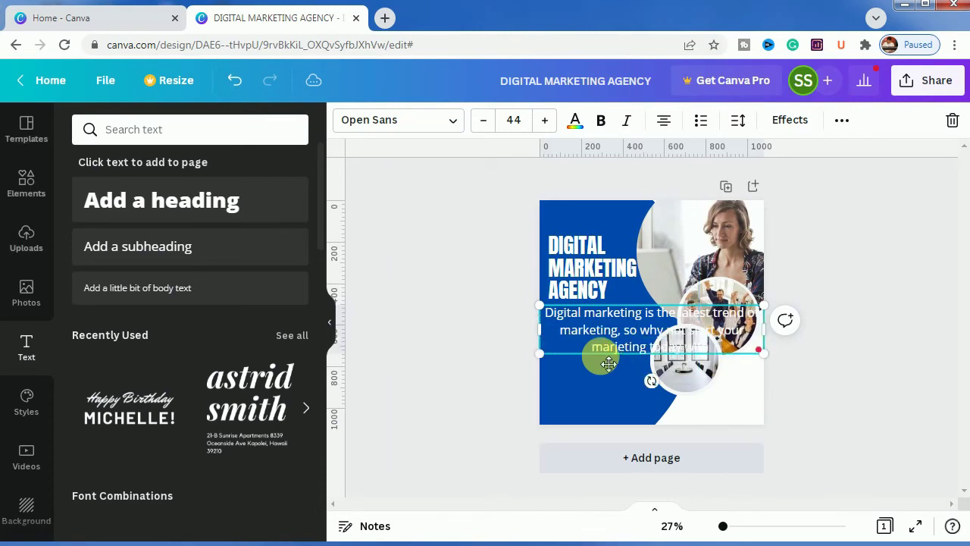
text(day)
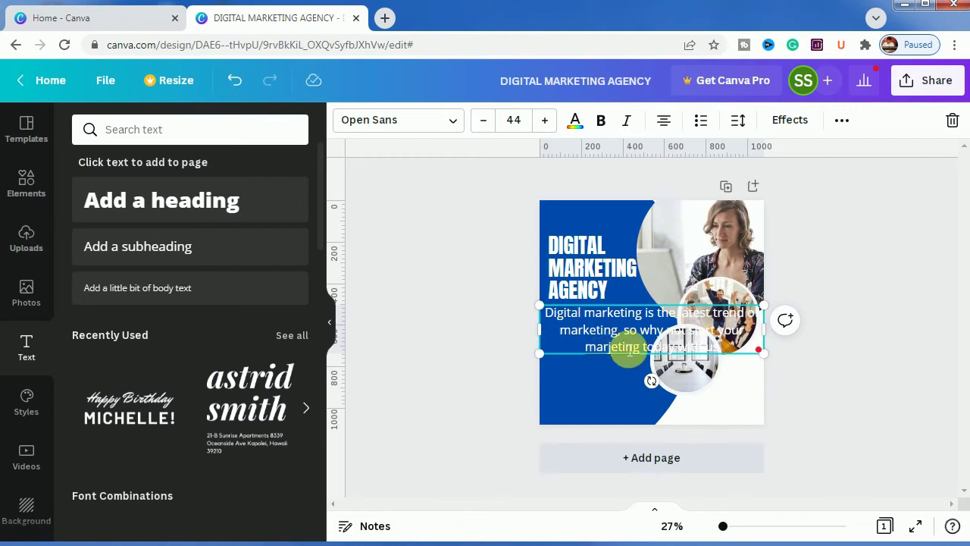
Step: Left-align the body paragraph, narrow it into a column, and set its size to 32
click(629, 347)
key(ctrl+a)
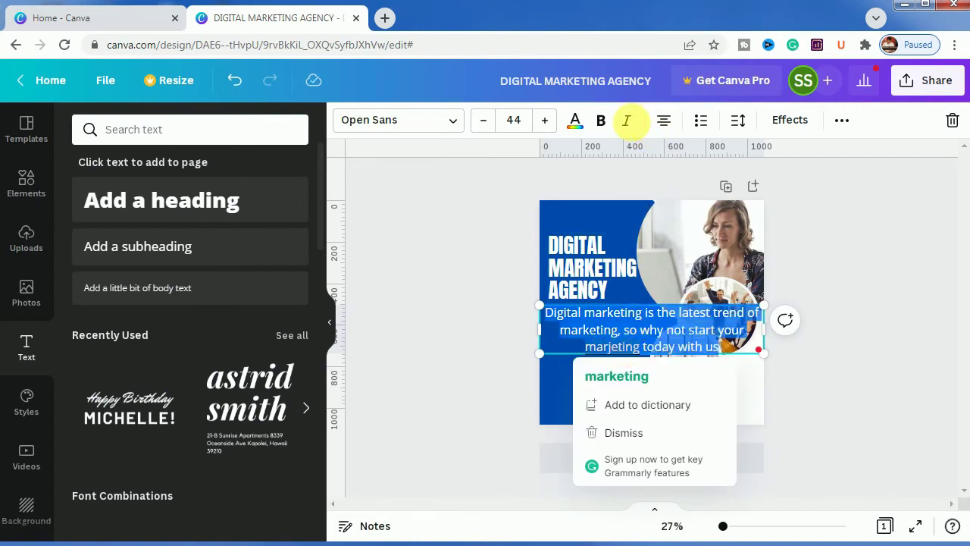
click(664, 122)
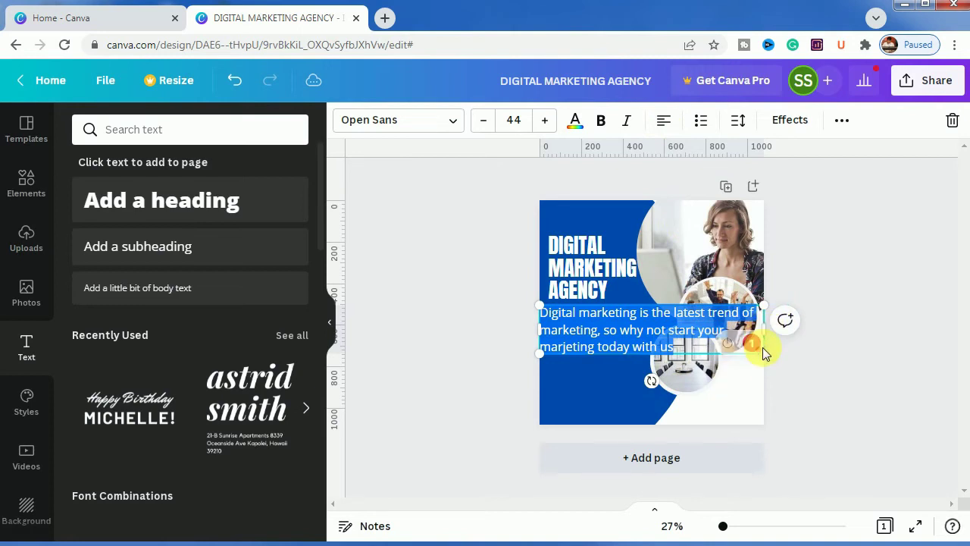
drag(764, 334, 644, 333)
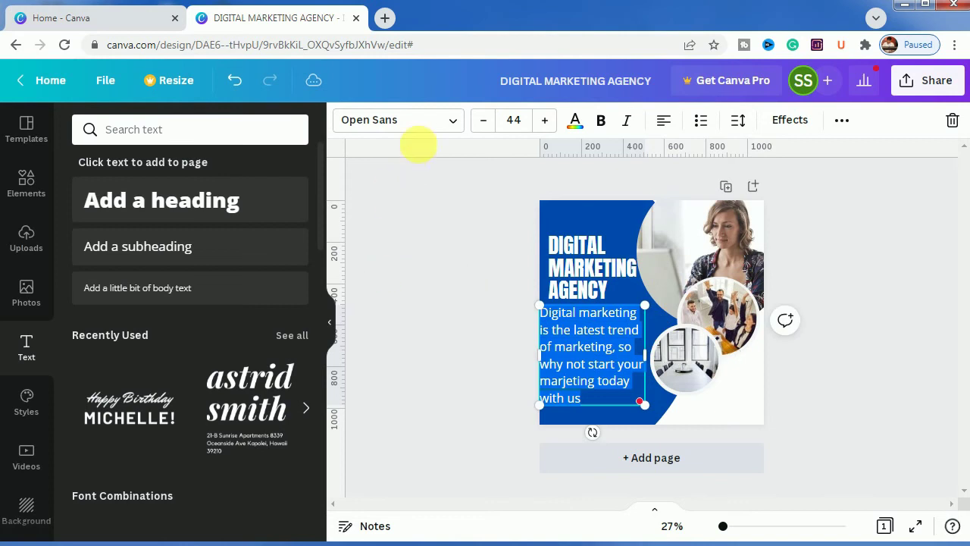
click(514, 122)
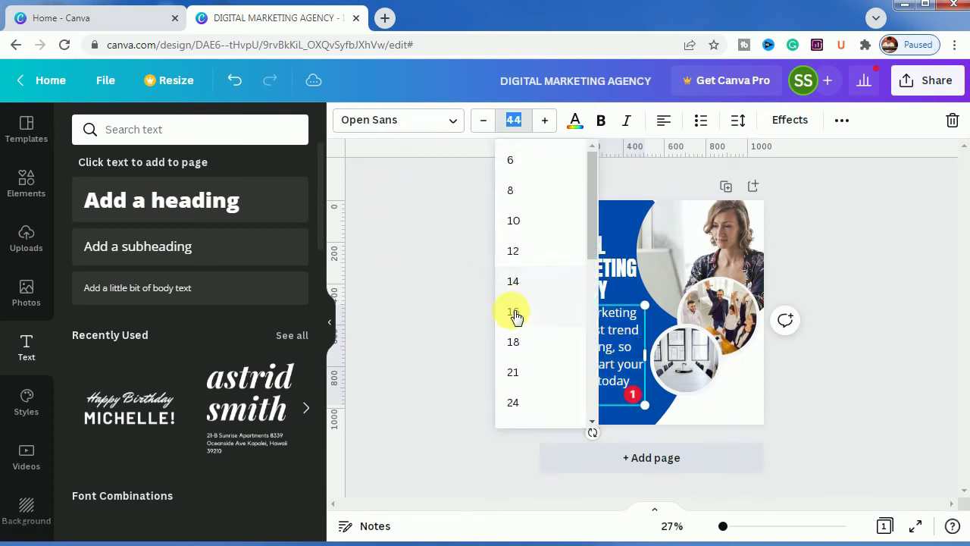
scroll(525, 382, down, 2)
scroll(522, 385, down, 1)
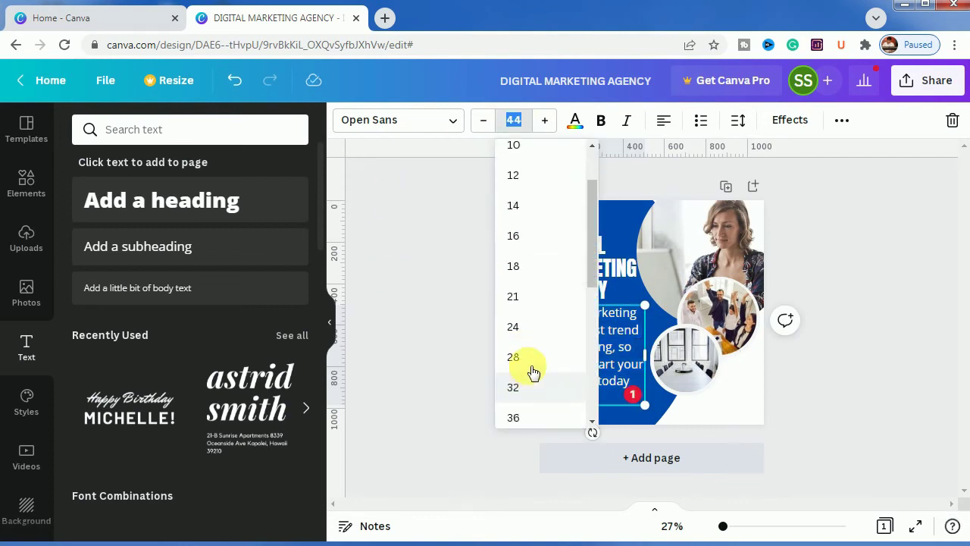
click(533, 332)
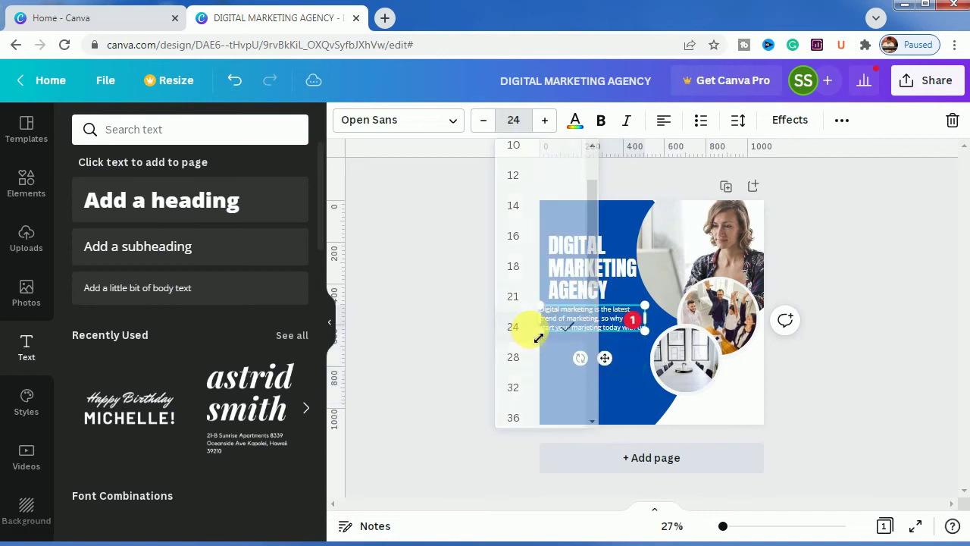
click(521, 125)
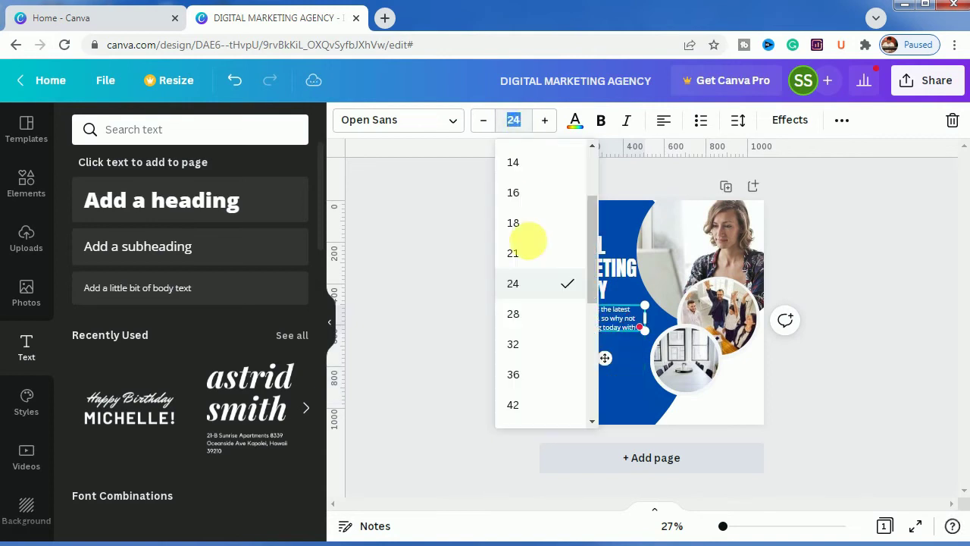
click(537, 344)
click(472, 387)
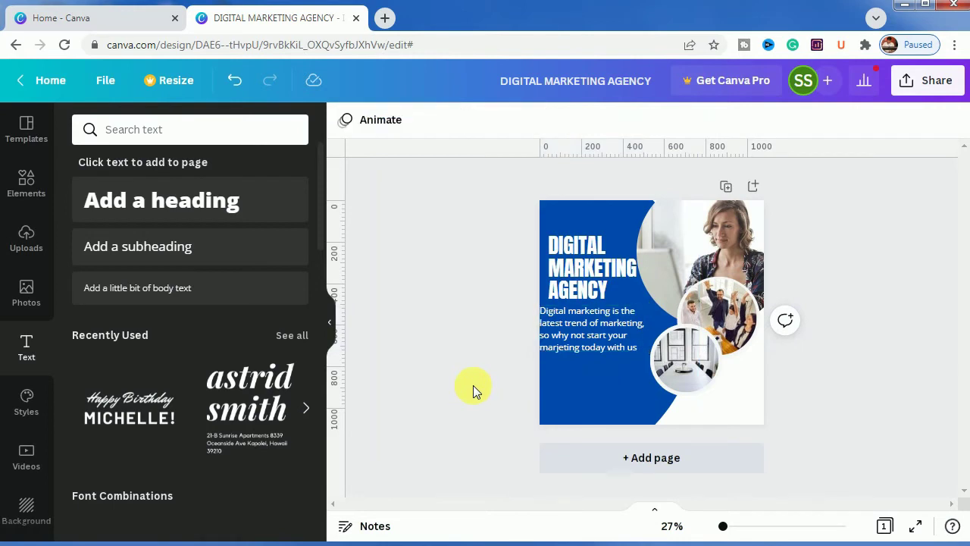
Step: Shift the paragraph slightly right and lower, then nudge the heading down toward it
click(558, 341)
drag(558, 341, 599, 337)
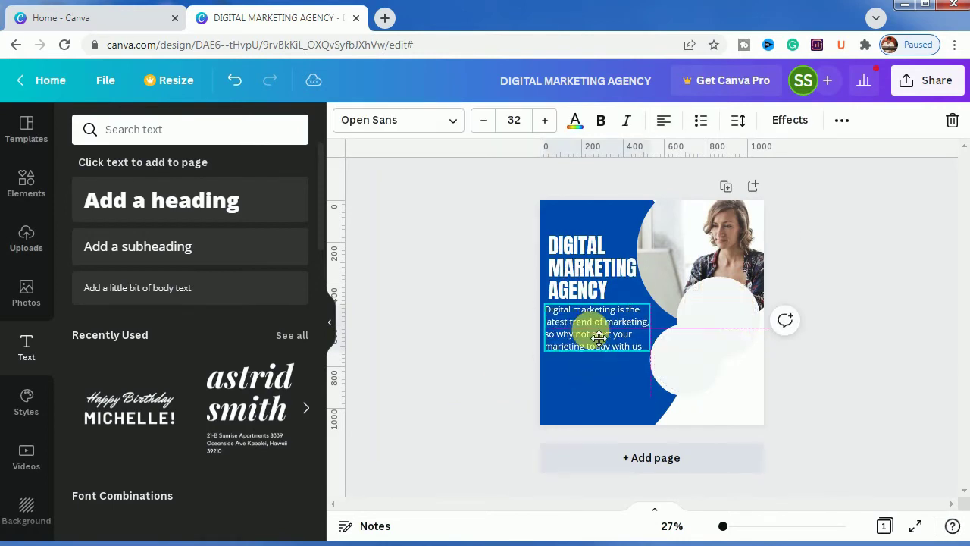
click(470, 363)
click(602, 335)
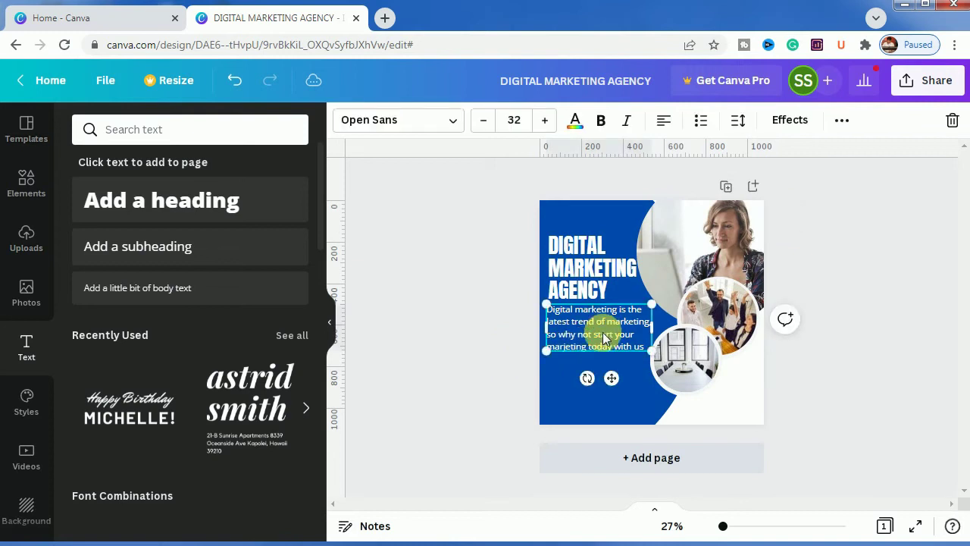
drag(602, 335, 610, 349)
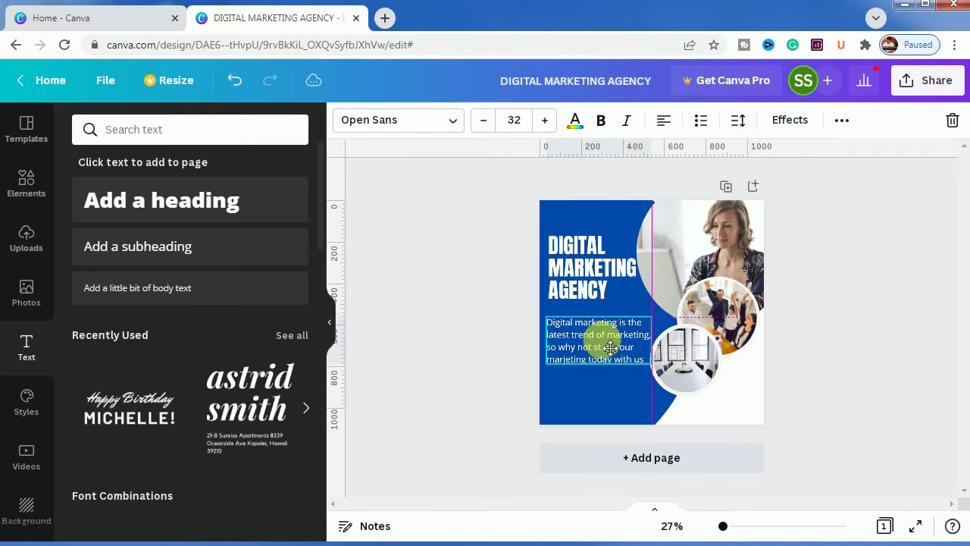
click(443, 302)
click(576, 278)
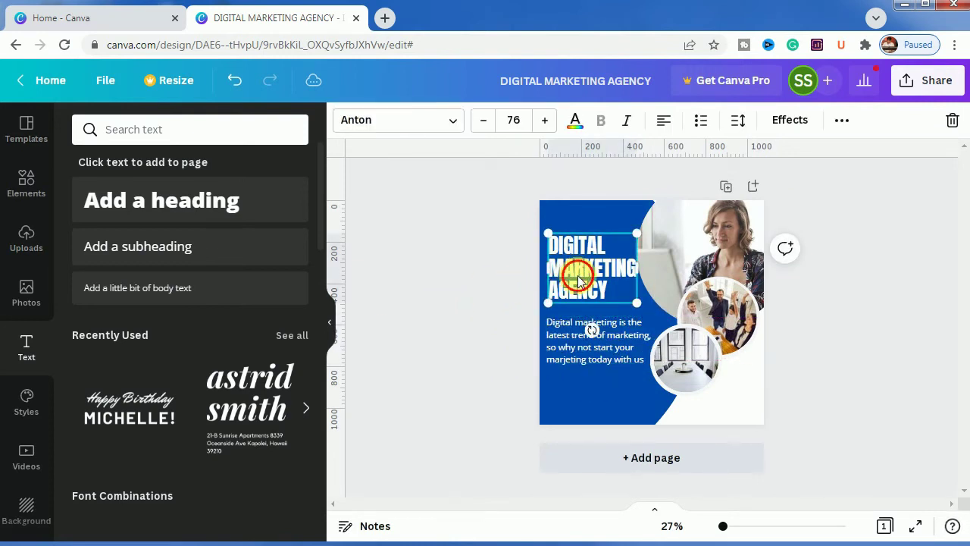
drag(586, 290, 586, 300)
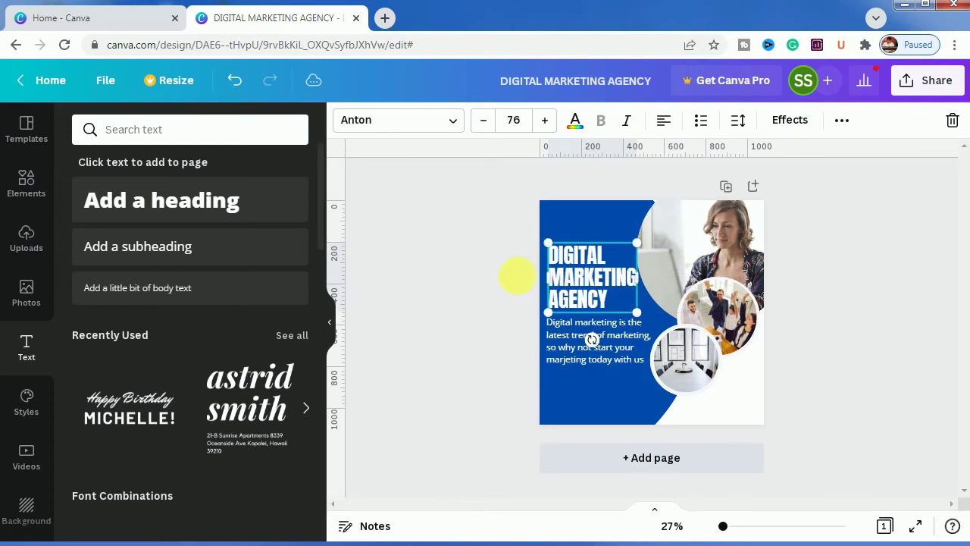
click(423, 271)
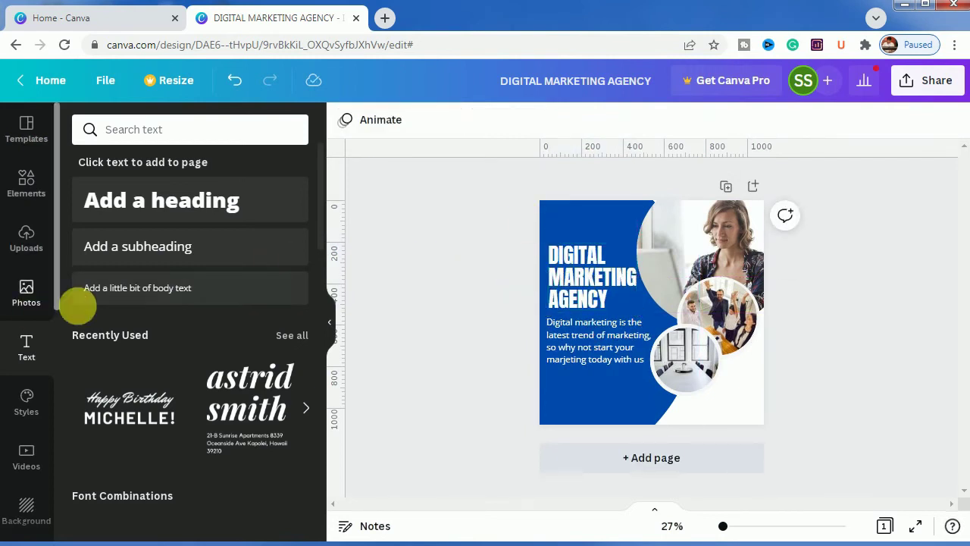
Step: Add a 'Your Logo' text line in the top-left corner above the heading
click(151, 254)
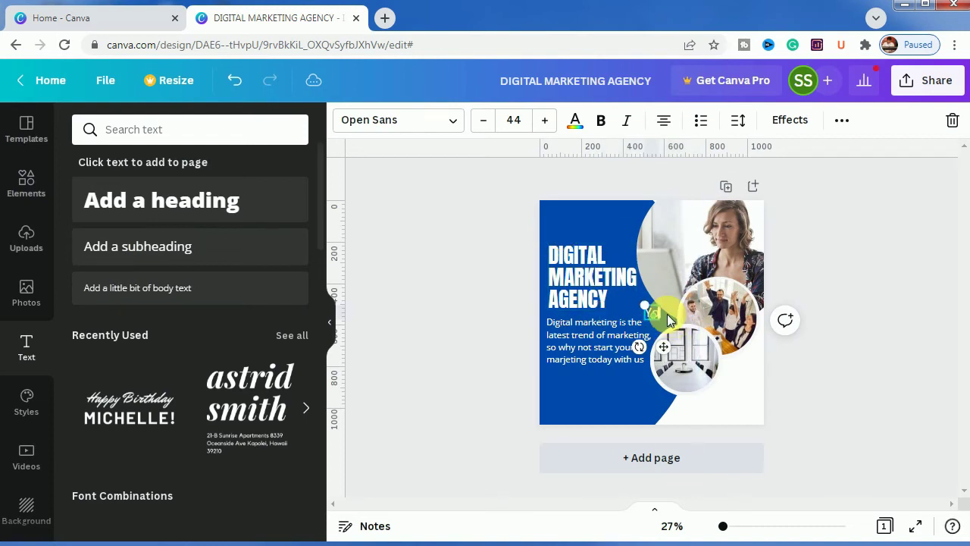
text(Your L)
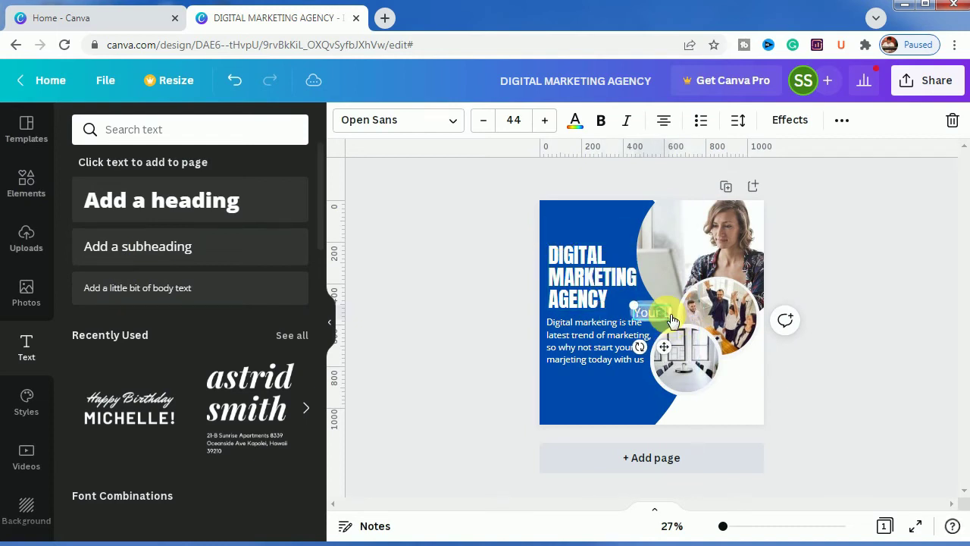
text(ogo)
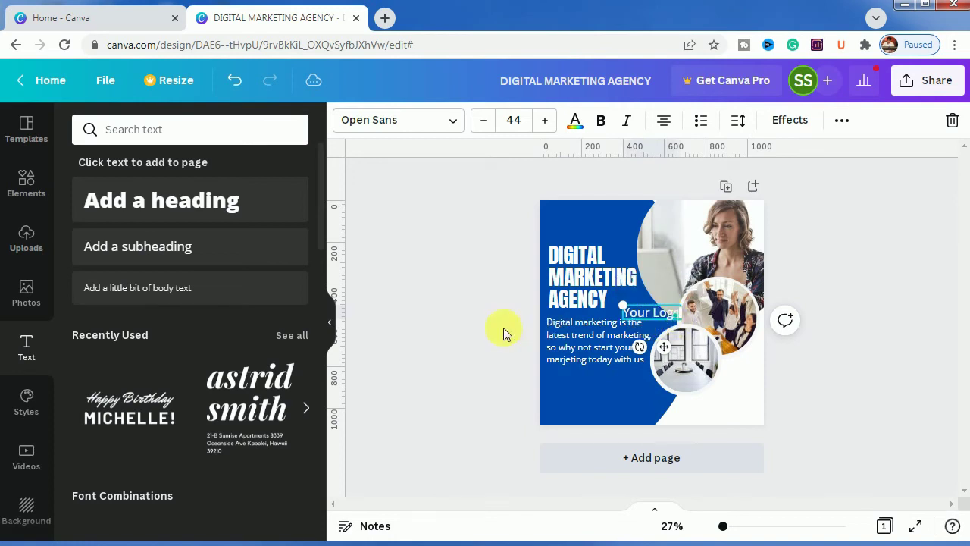
drag(644, 302, 570, 206)
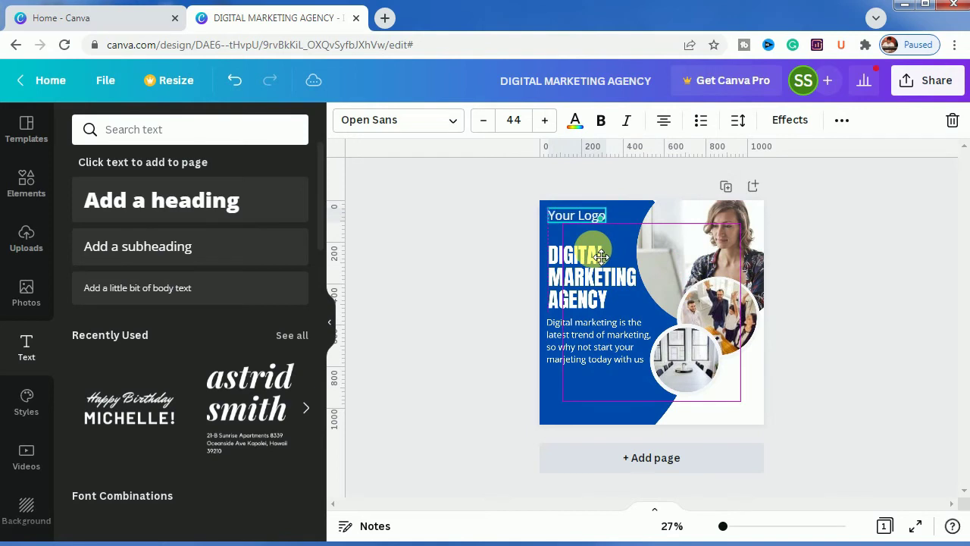
click(480, 242)
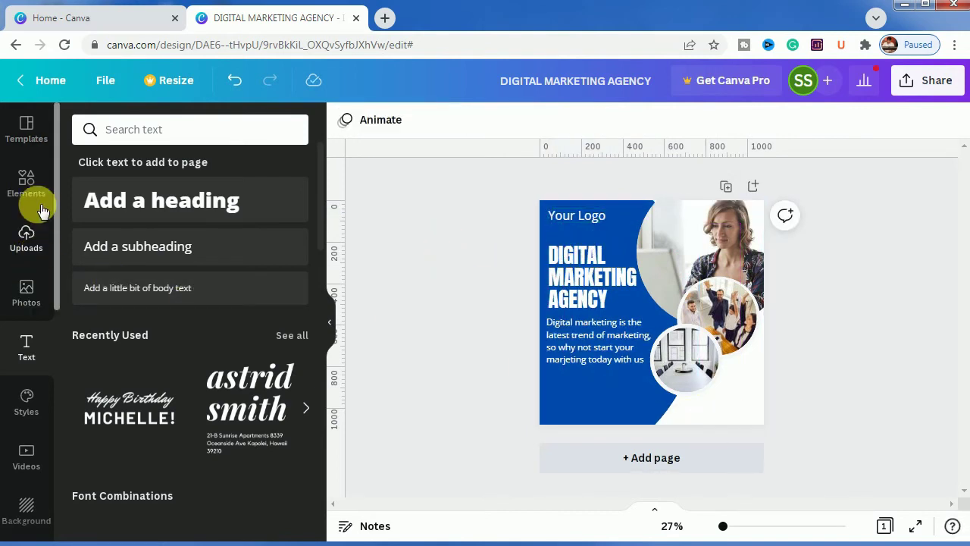
Step: Add the round blue Facebook logo from Elements, shrink it, and place it at lower right
click(27, 185)
click(173, 139)
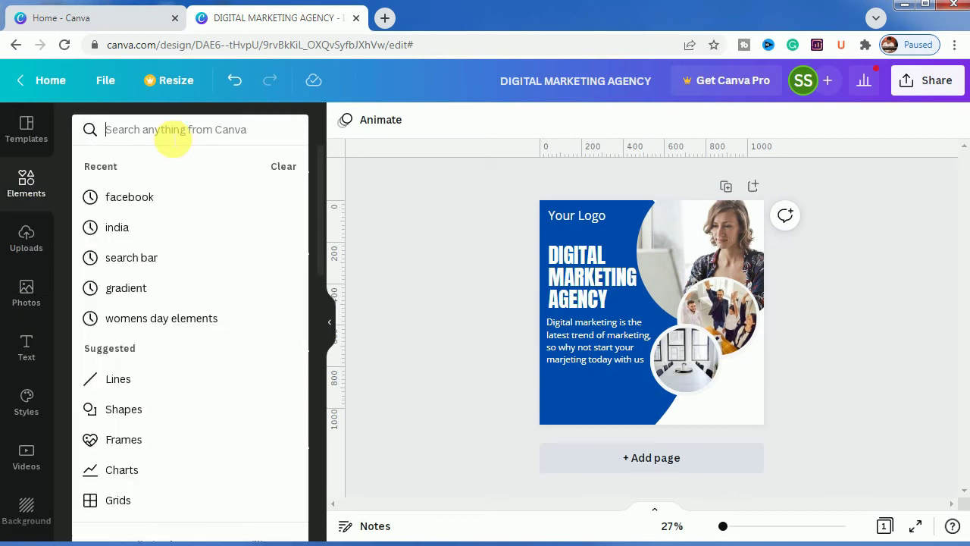
click(171, 199)
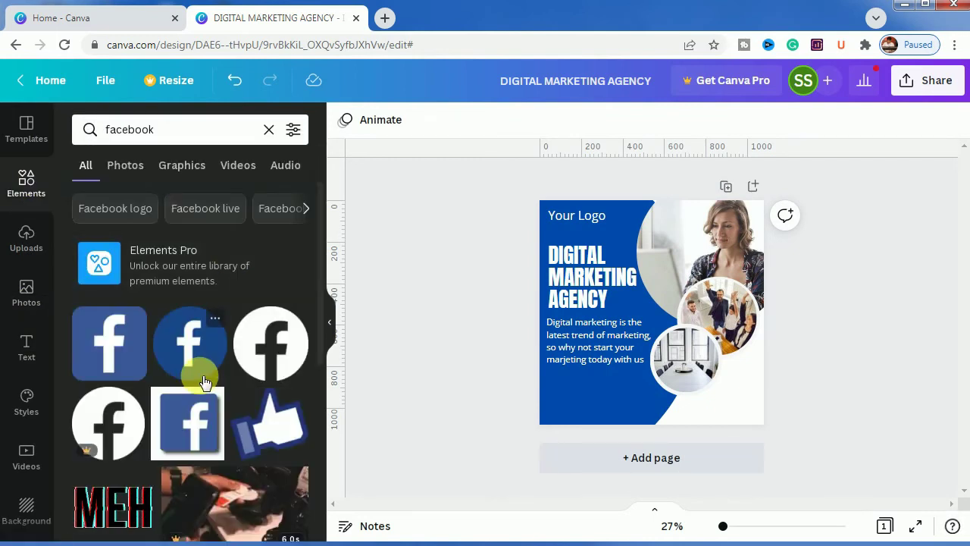
mouse_move(189, 344)
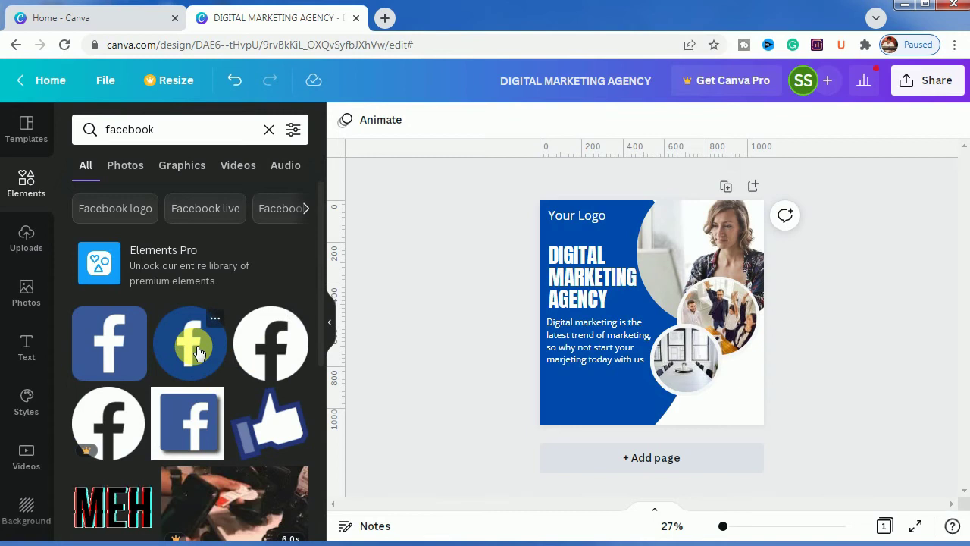
click(197, 352)
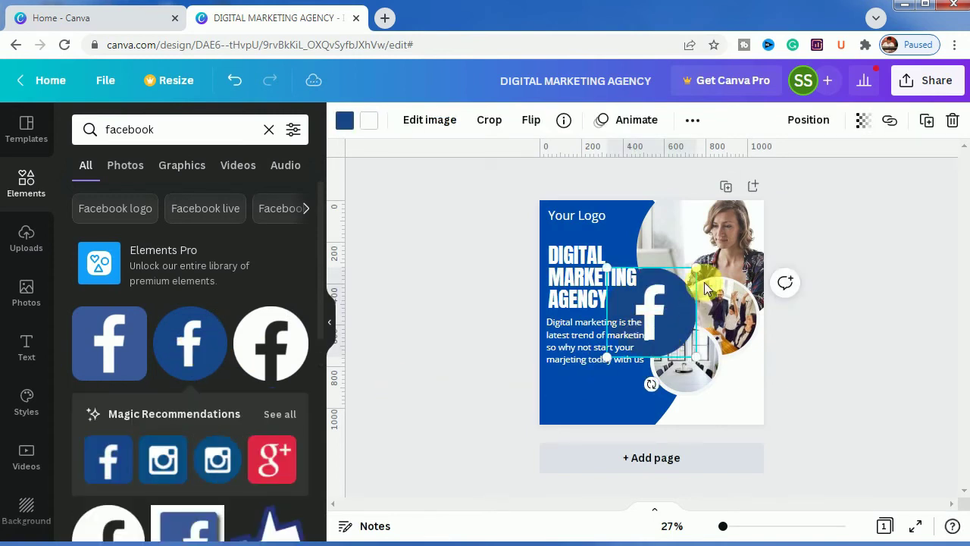
drag(697, 267, 632, 332)
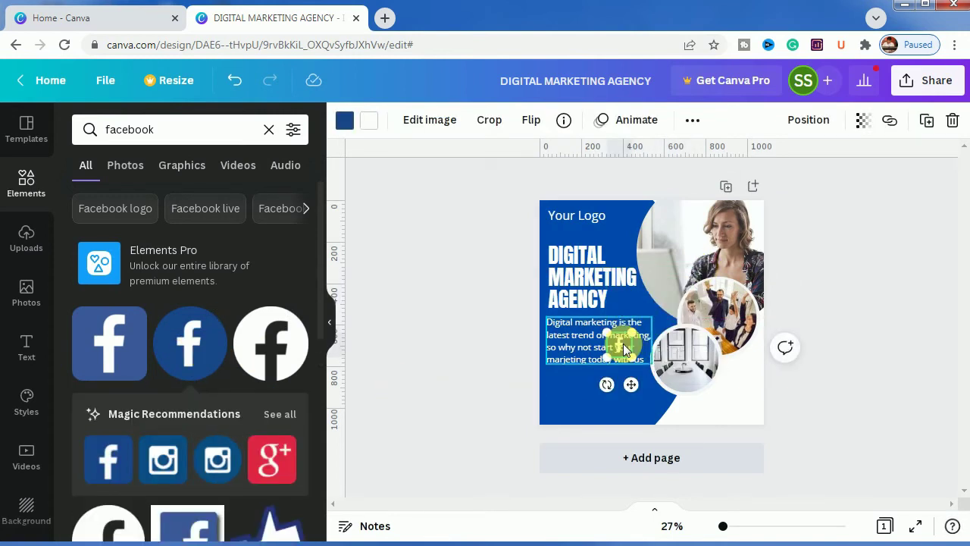
drag(632, 393, 725, 455)
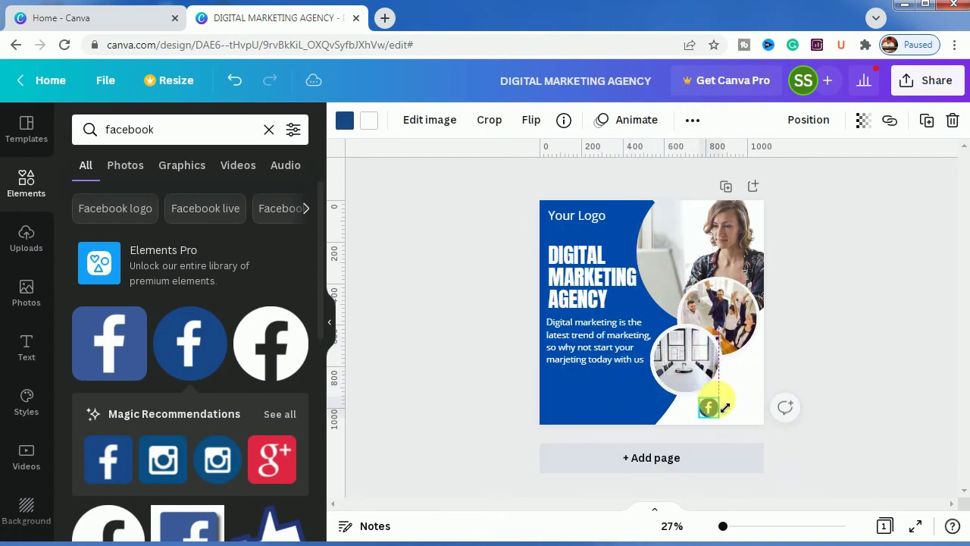
drag(724, 392, 723, 409)
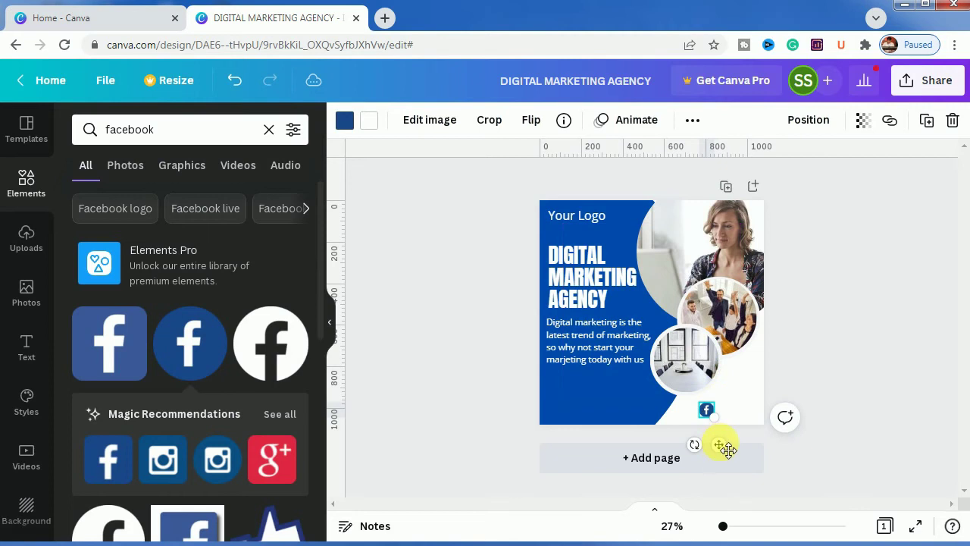
drag(728, 451, 739, 447)
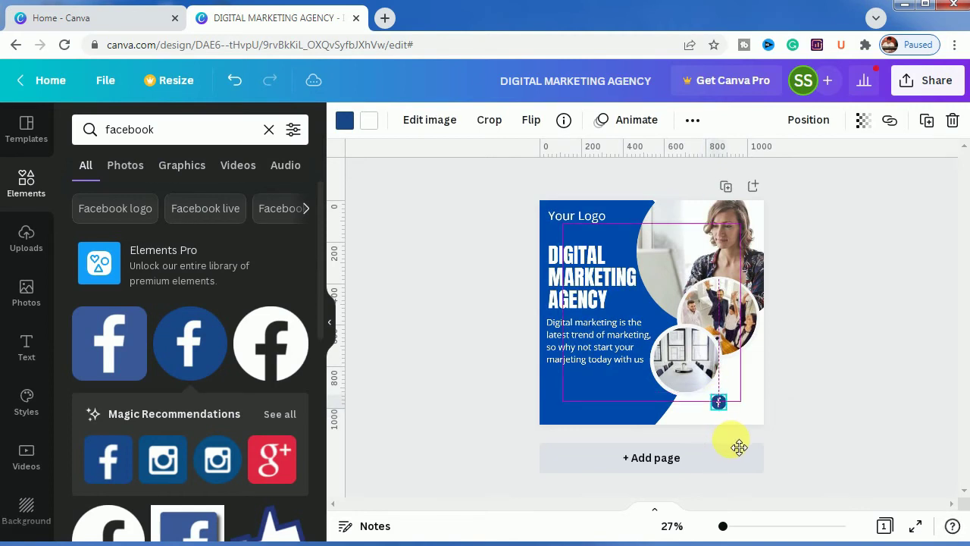
click(831, 410)
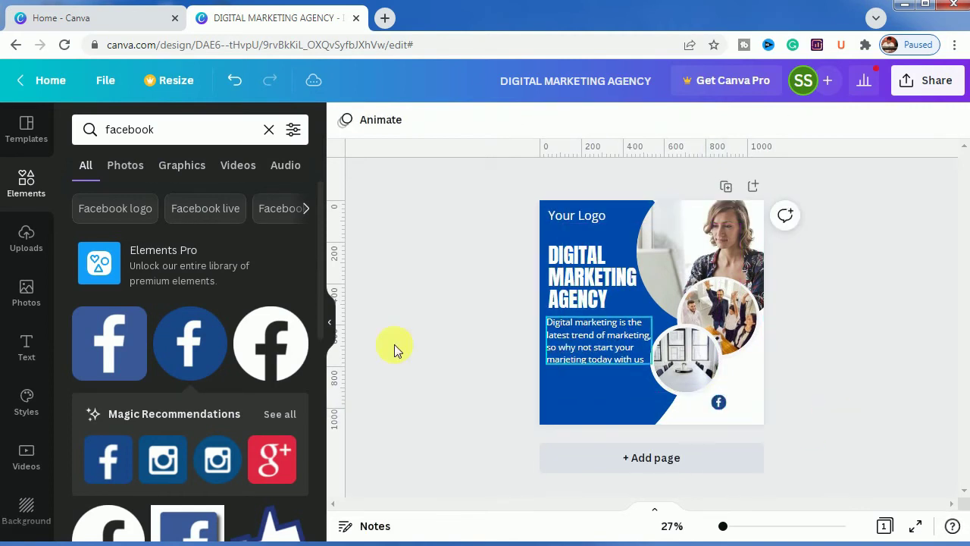
click(182, 130)
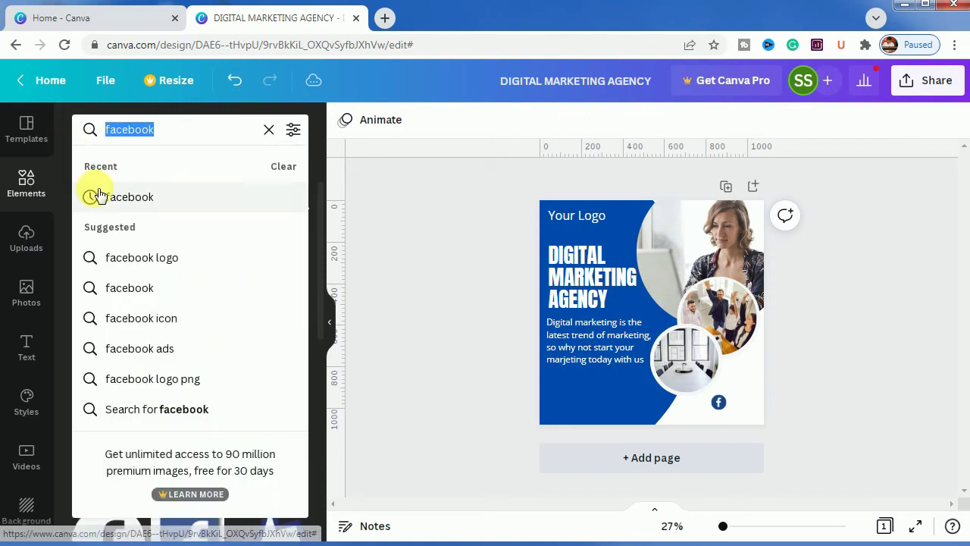
Step: Search 'instagram', add the gradient logo, shrink it, and set it beside the Facebook icon
text(instagram)
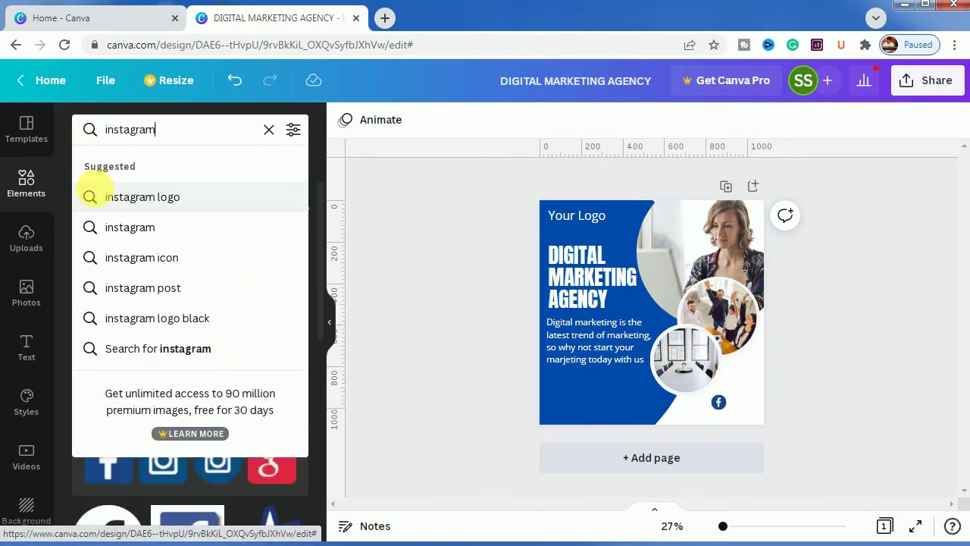
key(Return)
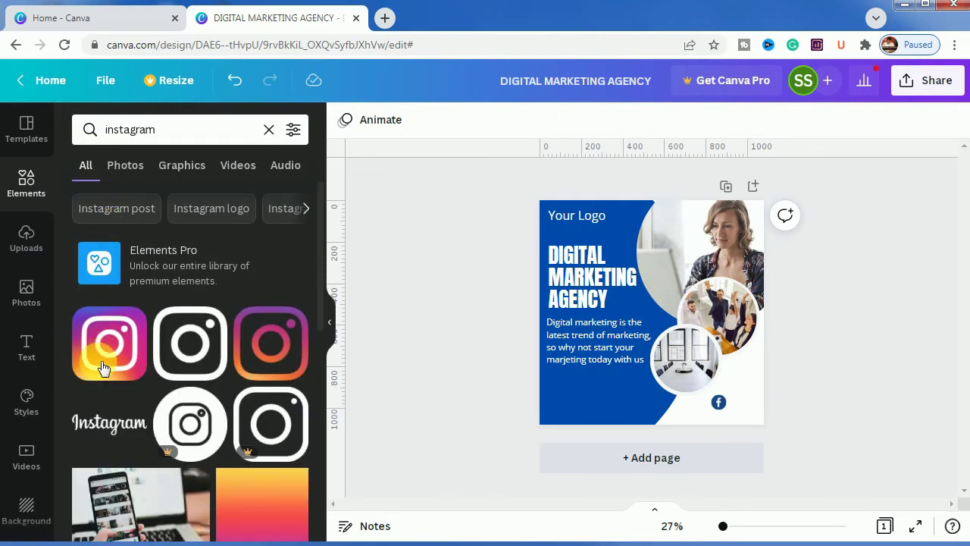
click(104, 367)
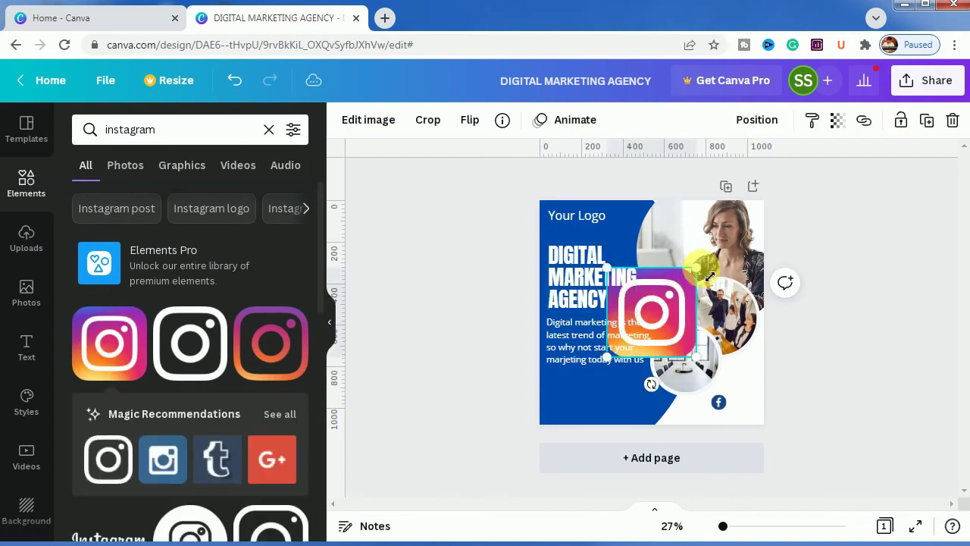
mouse_move(664, 321)
mouse_down()
mouse_move(637, 393)
mouse_move(764, 447)
mouse_up()
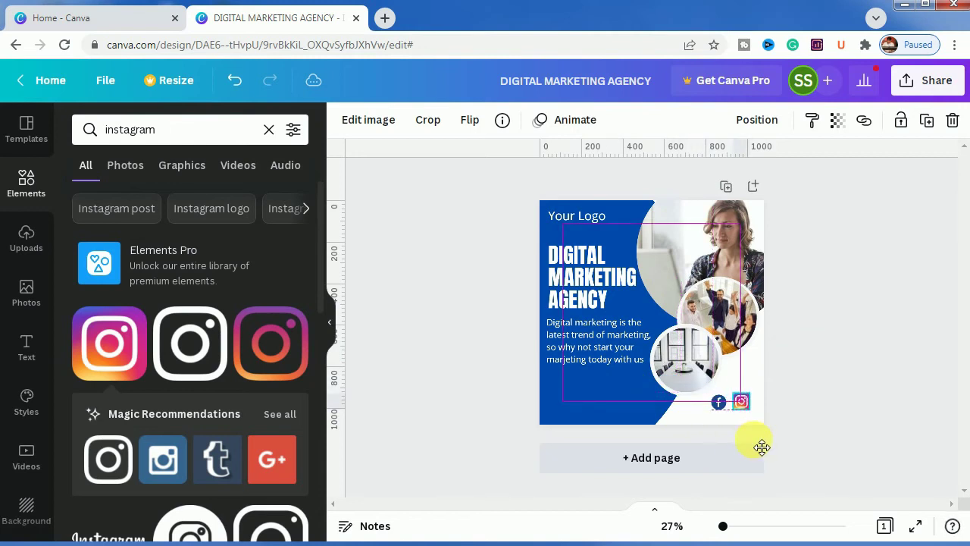
drag(762, 447, 761, 447)
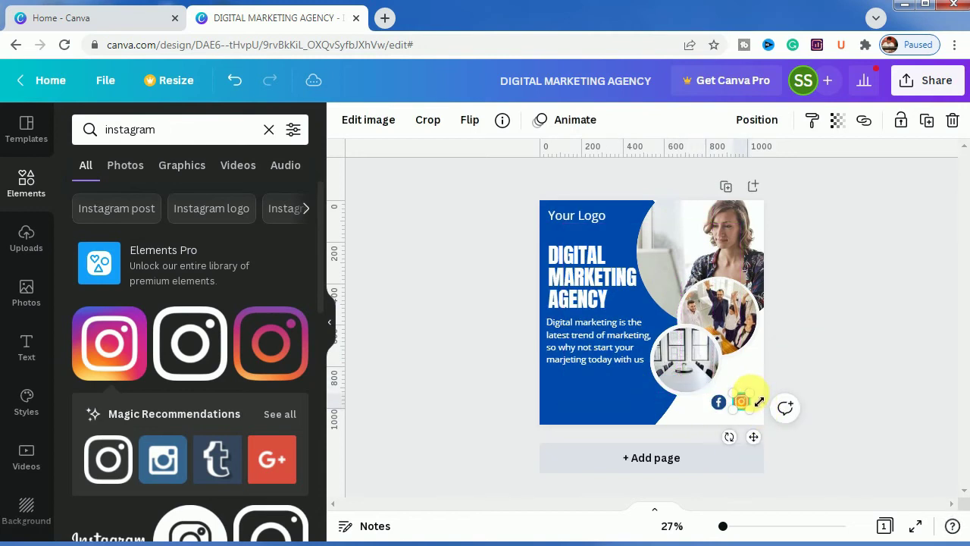
drag(759, 401, 757, 403)
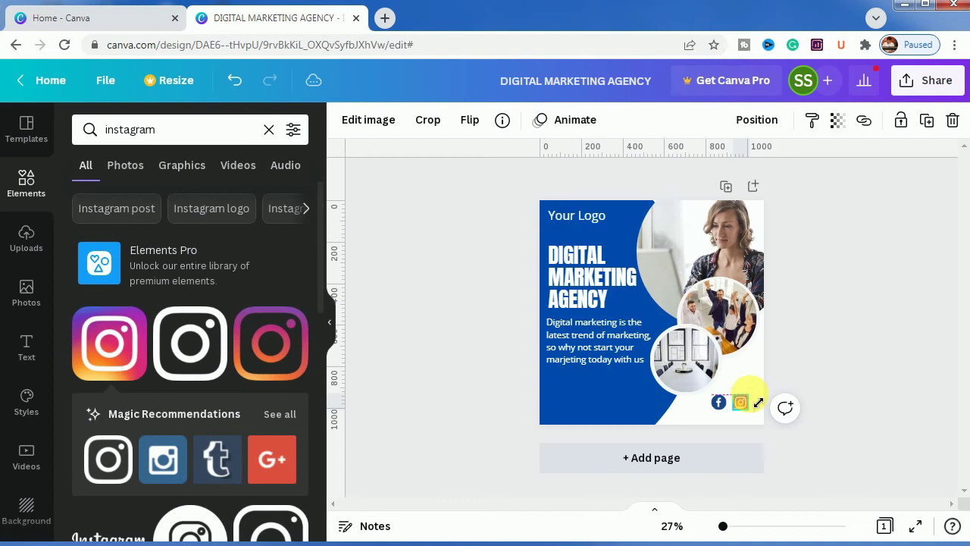
click(841, 368)
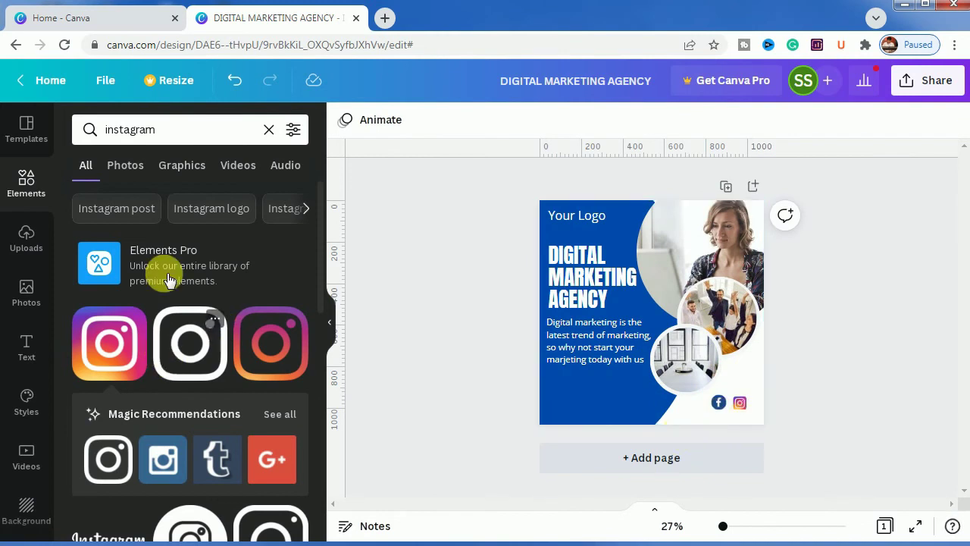
click(25, 347)
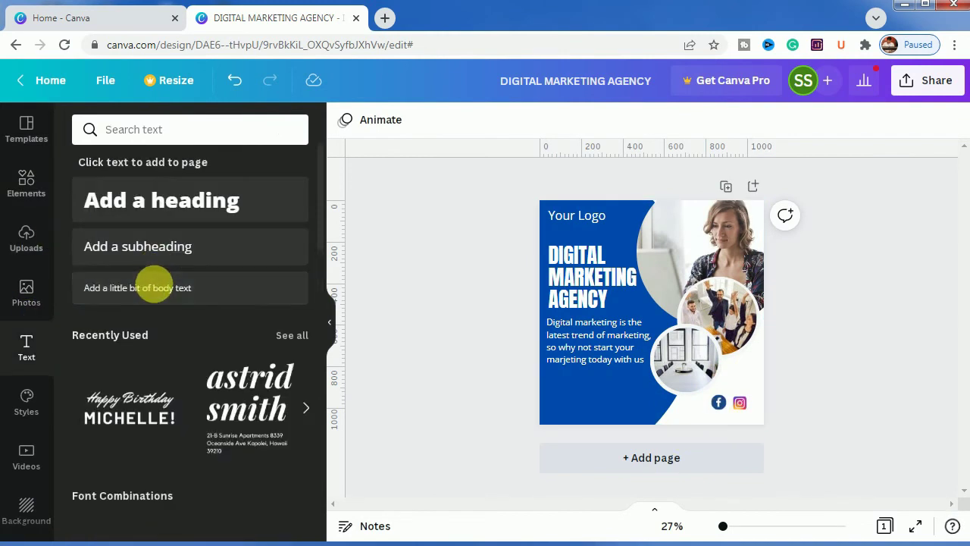
click(158, 281)
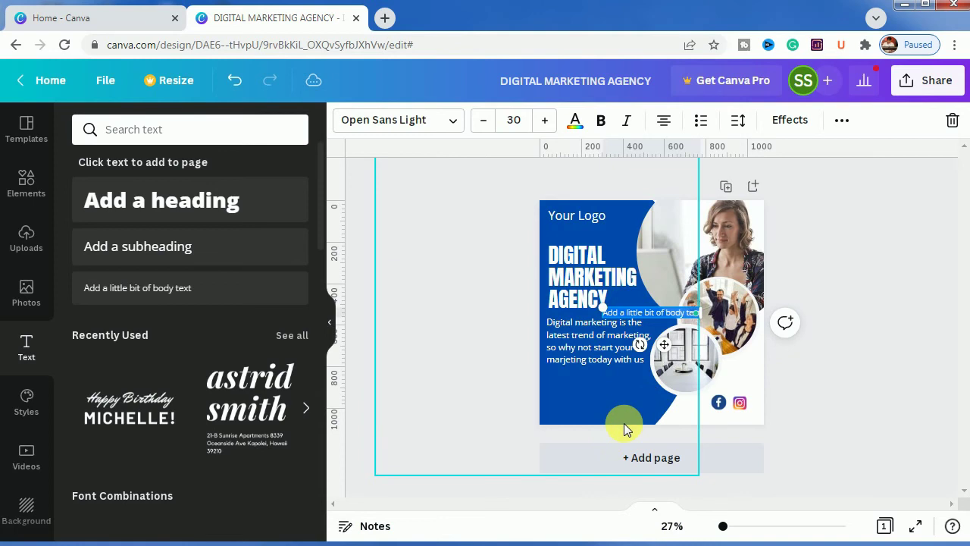
text(@yo)
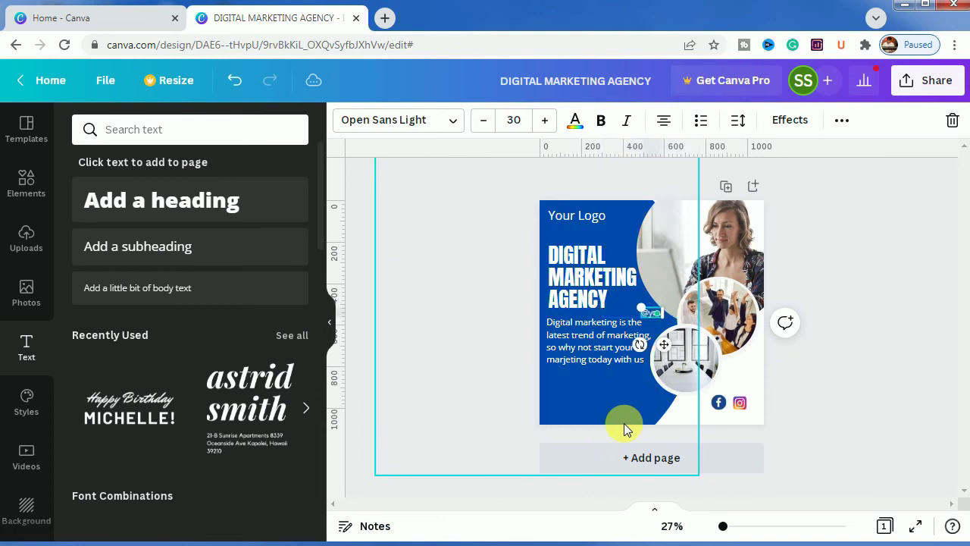
text(u)
text(r_social m)
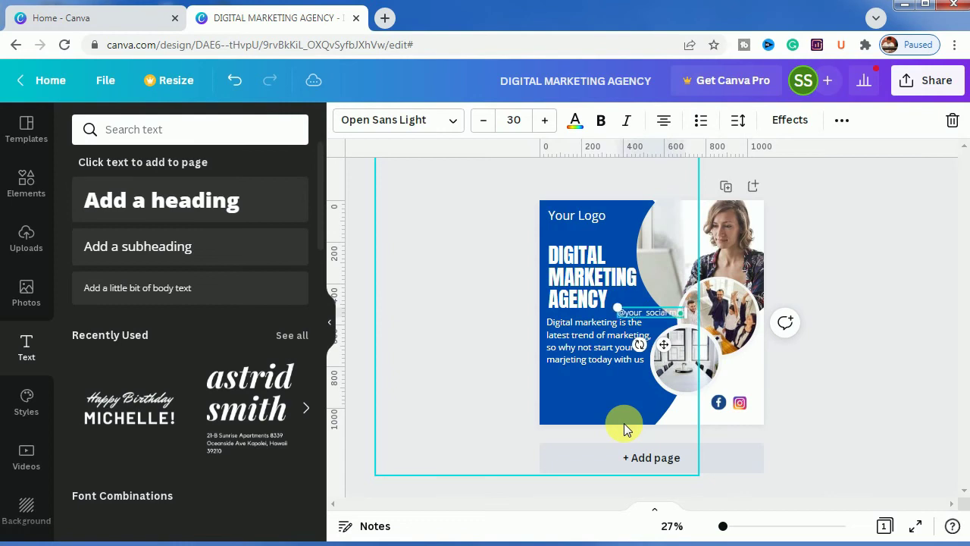
text(edia han)
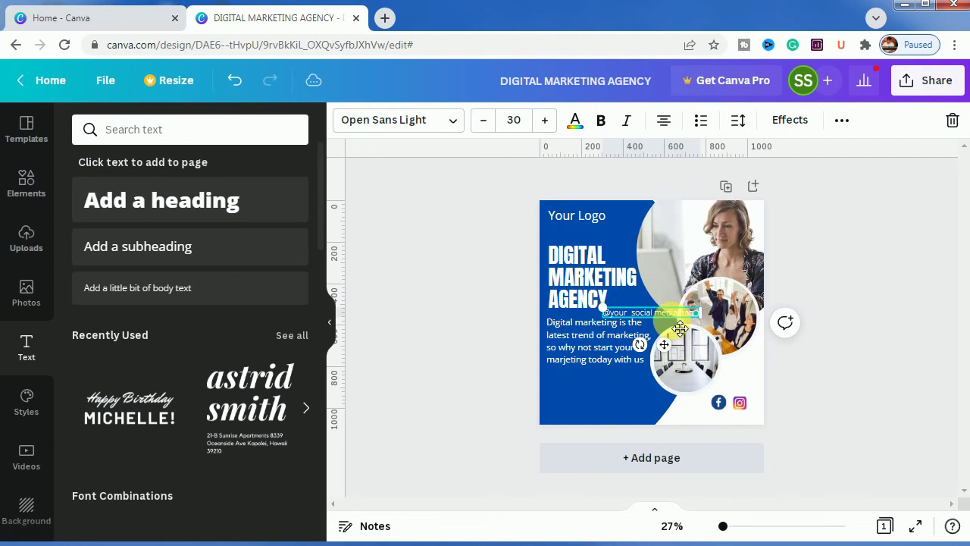
drag(680, 328, 734, 454)
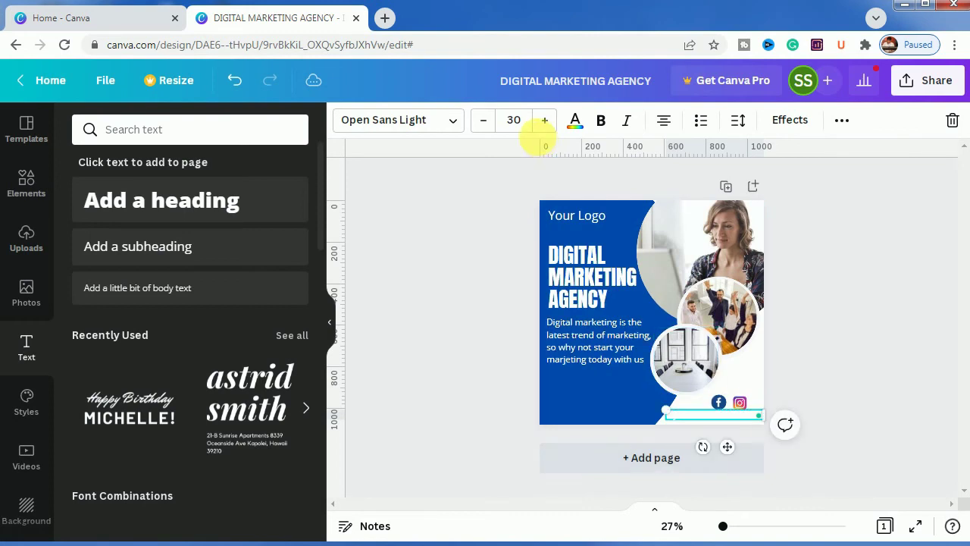
Step: Colour the handle text dark blue and review its spacing settings
click(574, 119)
click(141, 200)
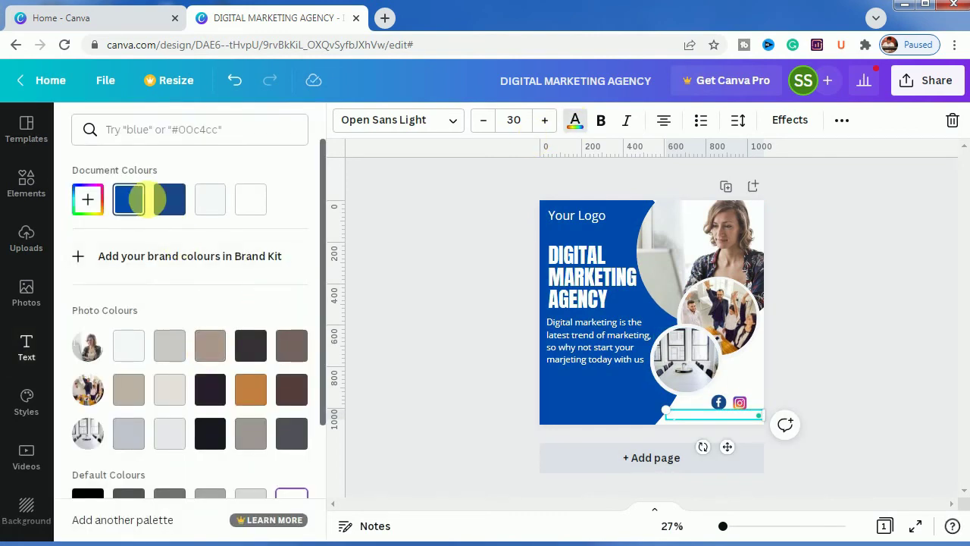
click(163, 199)
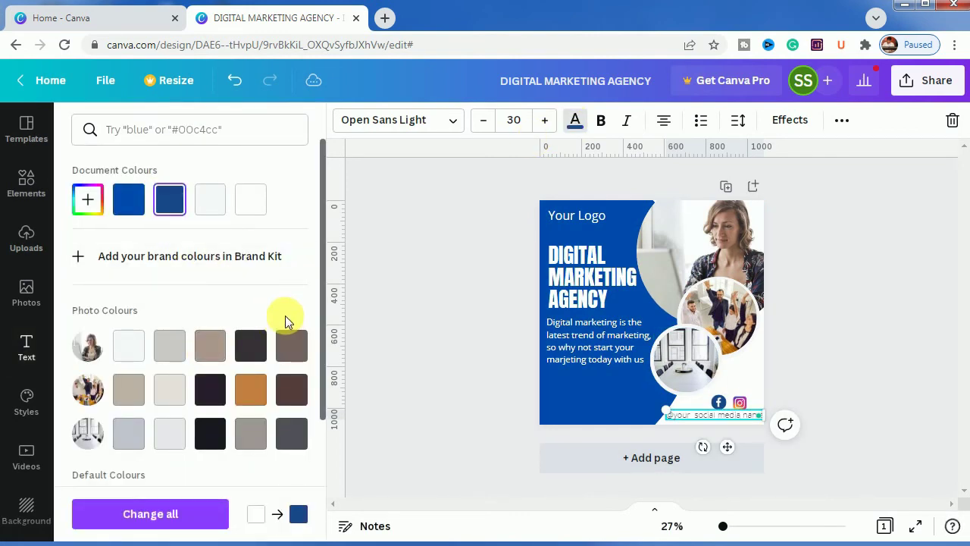
click(423, 393)
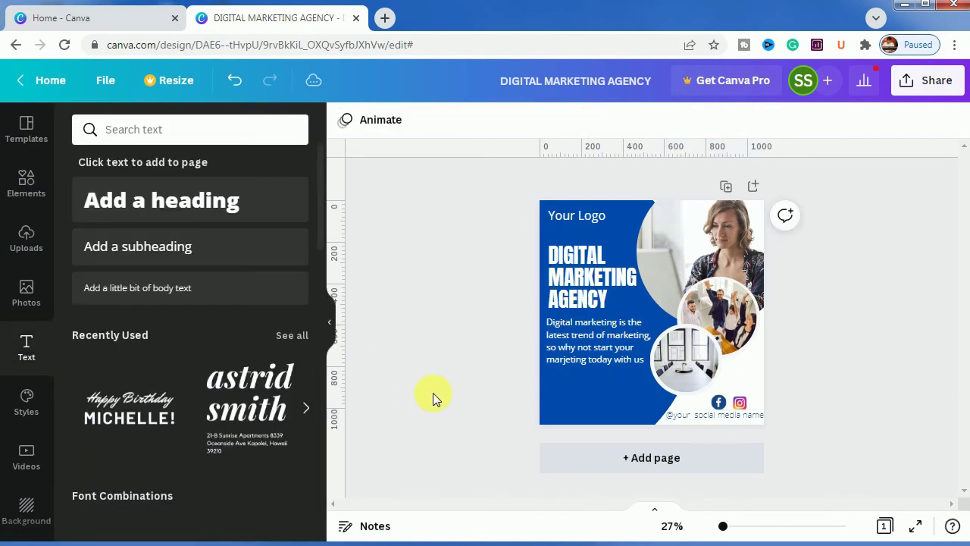
click(703, 416)
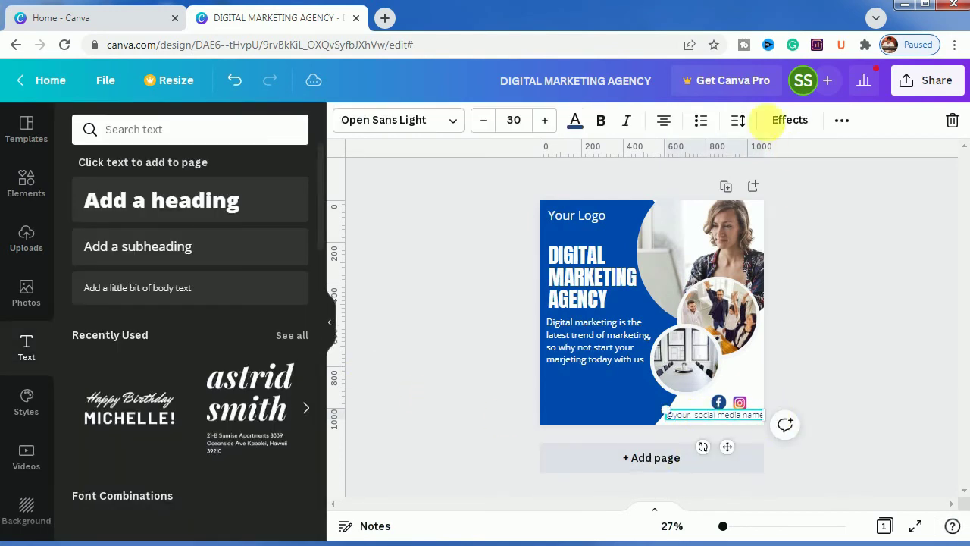
click(736, 121)
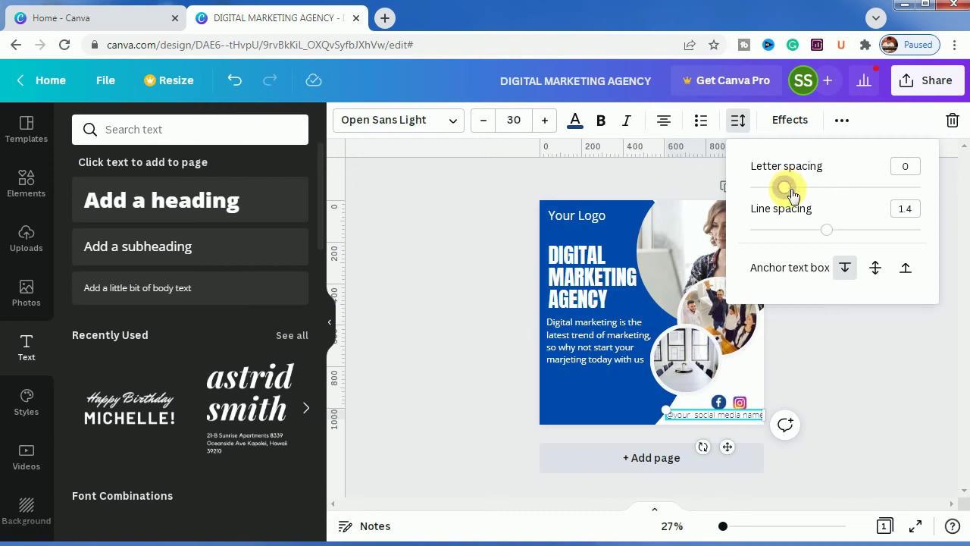
click(693, 415)
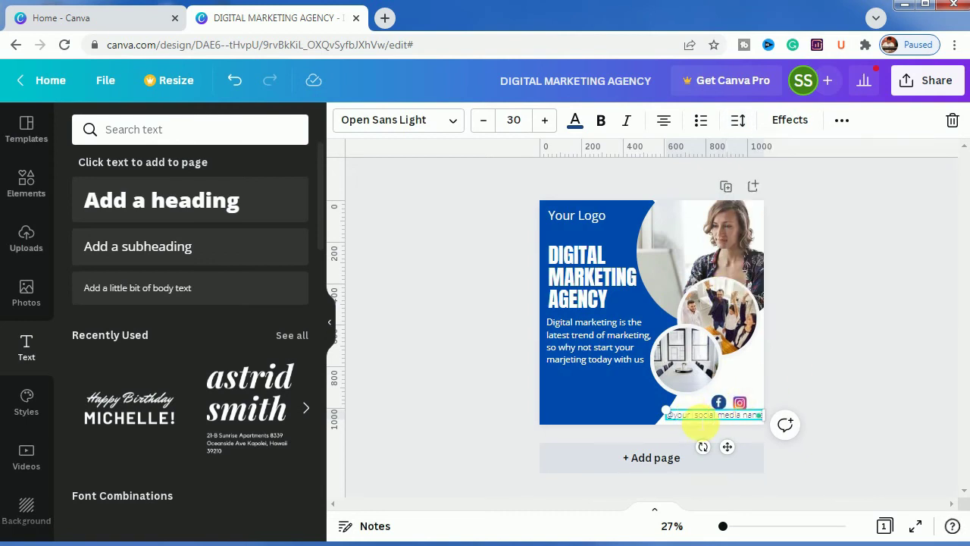
click(842, 366)
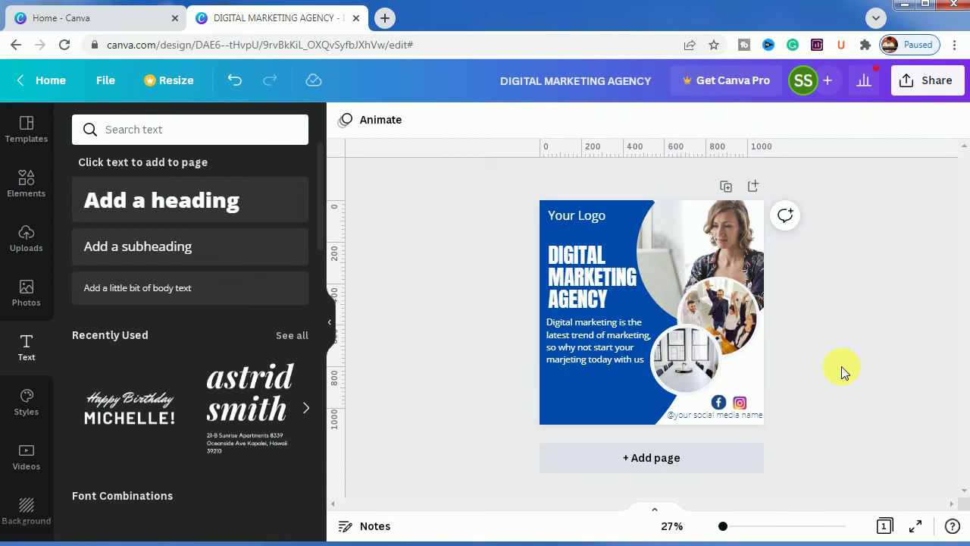
Step: Duplicate the woman's photo circle, enlarge the copy slightly, and fill it near-white
click(567, 394)
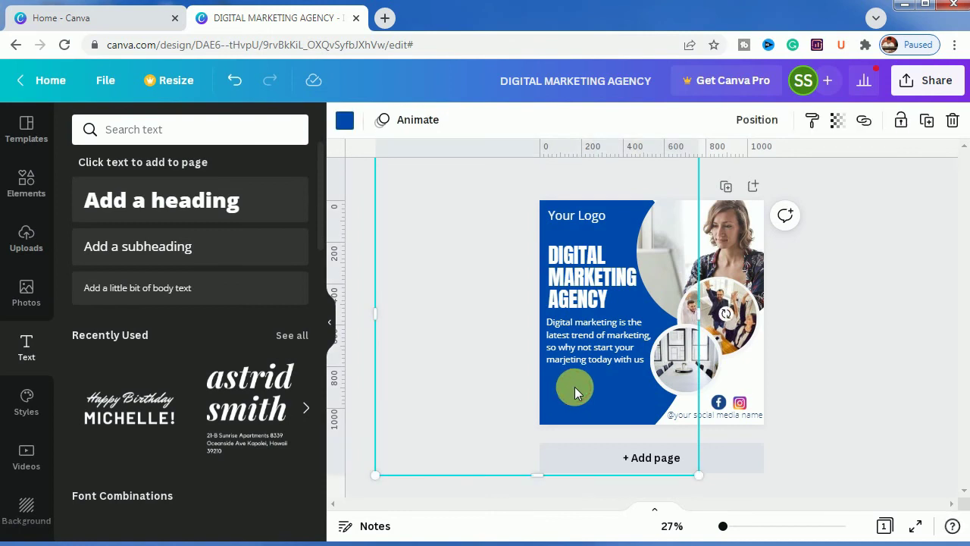
click(670, 247)
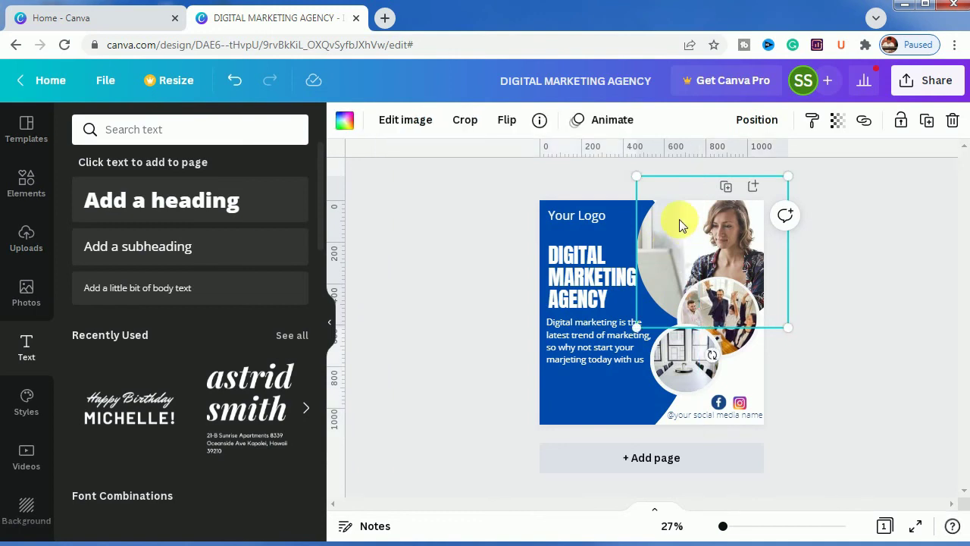
click(926, 120)
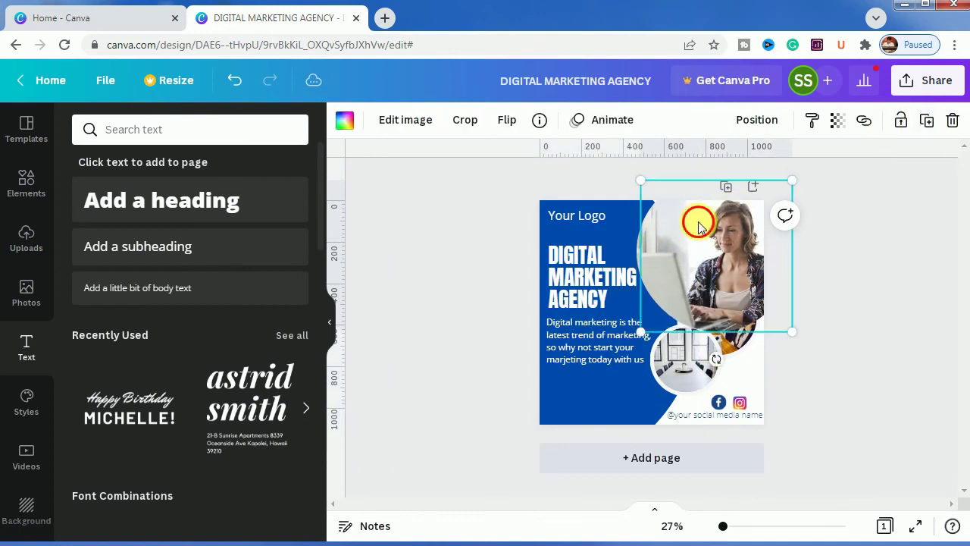
drag(698, 225, 700, 226)
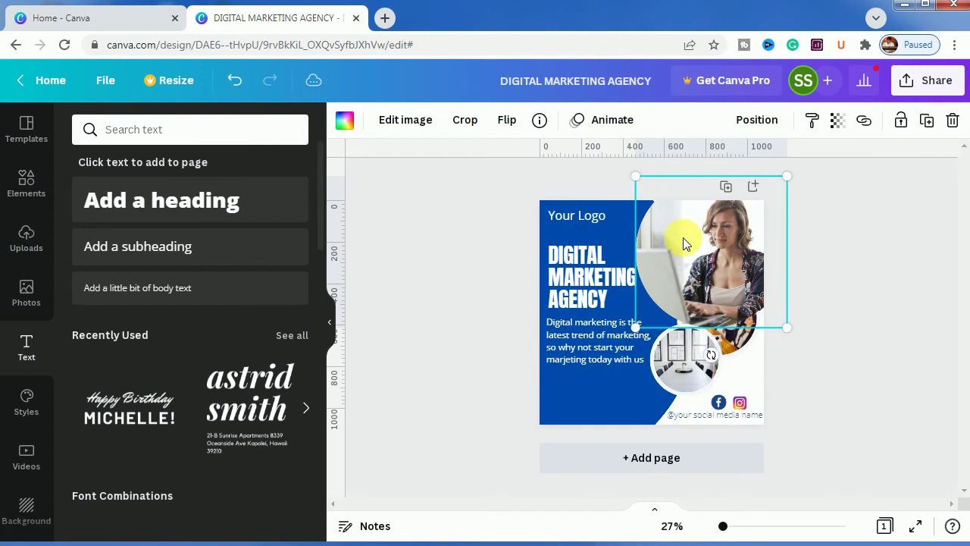
drag(640, 180, 651, 188)
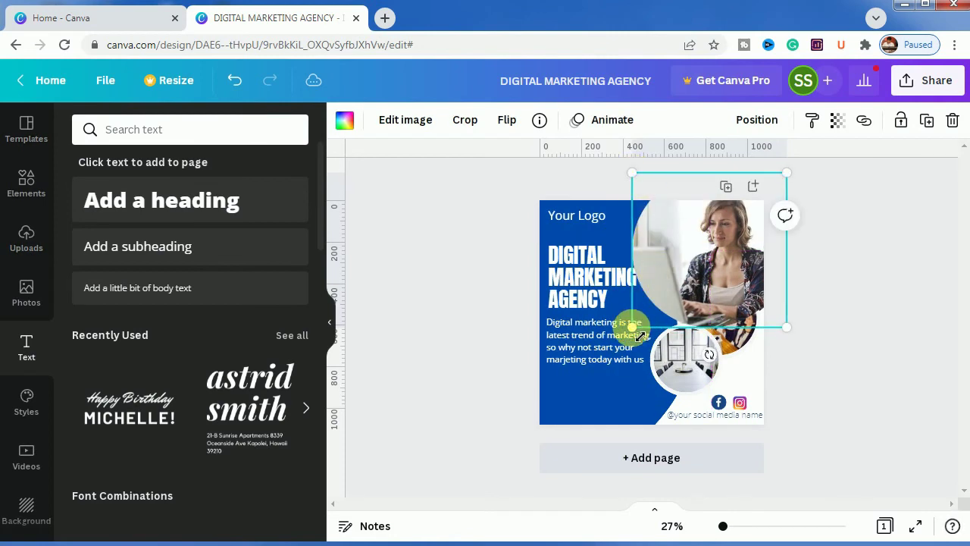
drag(644, 333, 640, 337)
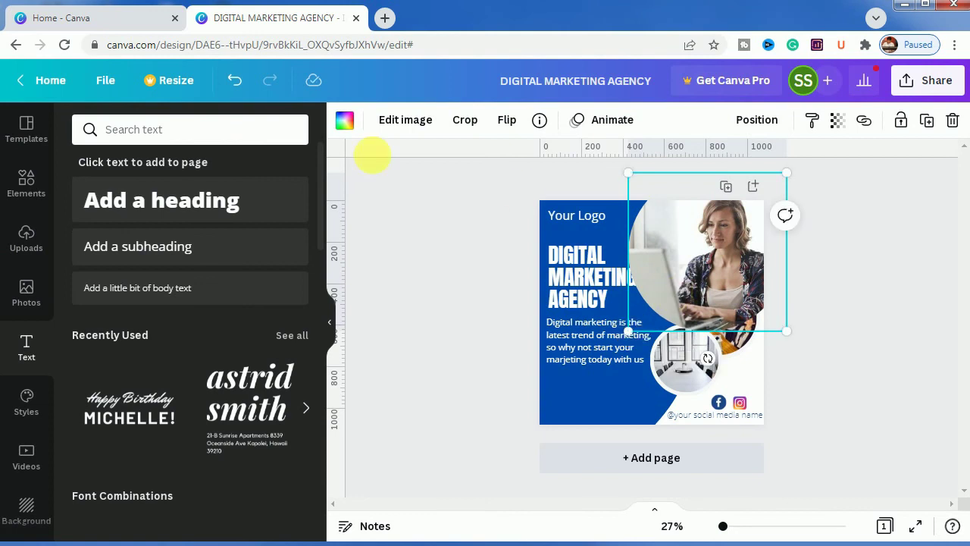
click(344, 120)
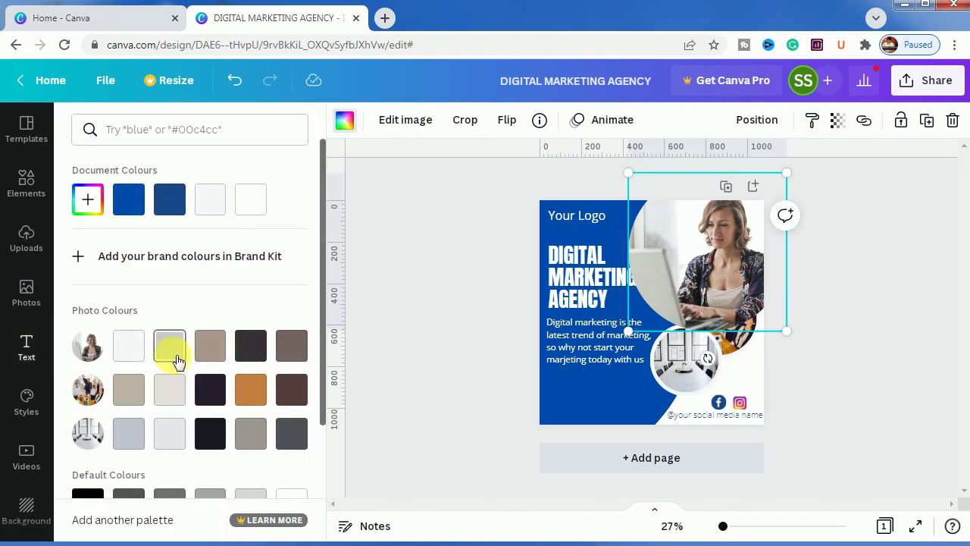
click(130, 351)
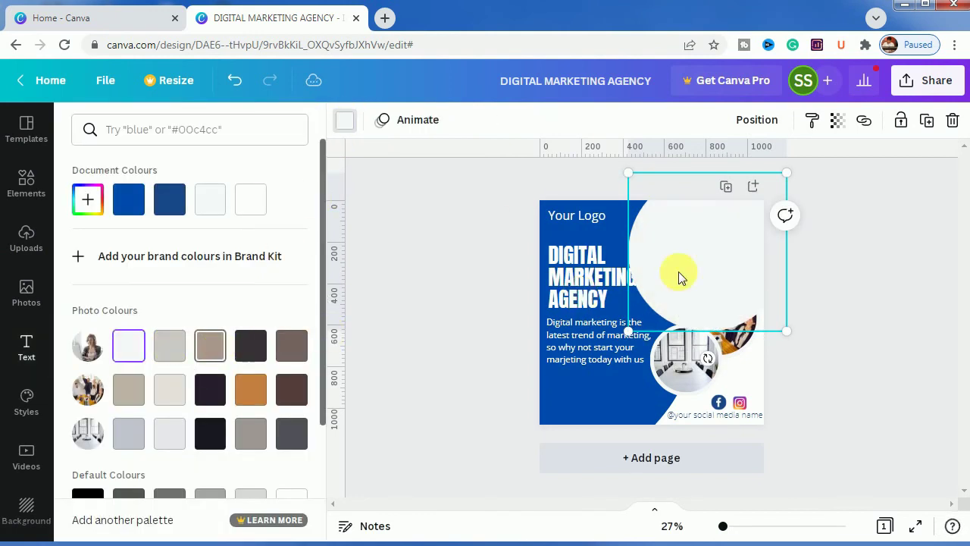
Step: Send the white circle backward repeatedly until it sits behind the woman's photo
right_click(706, 256)
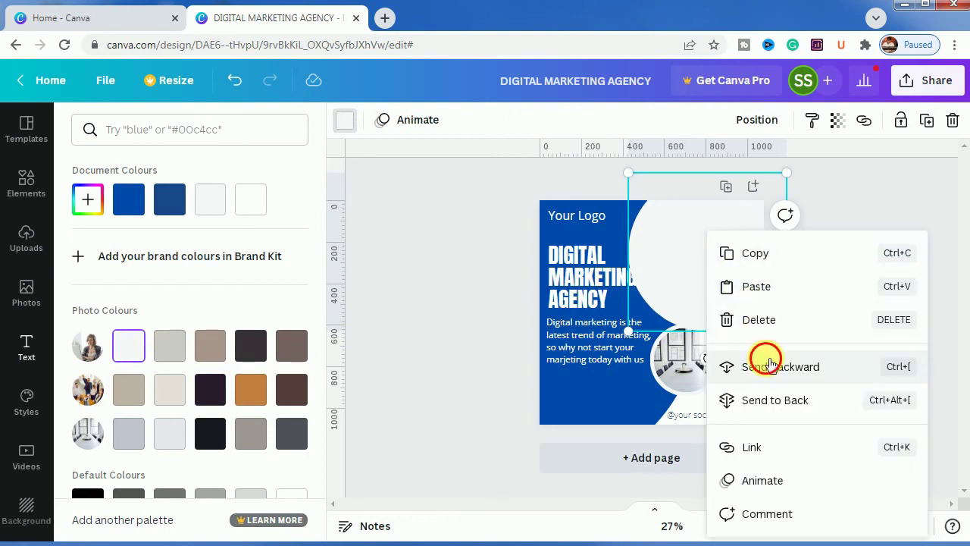
click(762, 366)
right_click(686, 245)
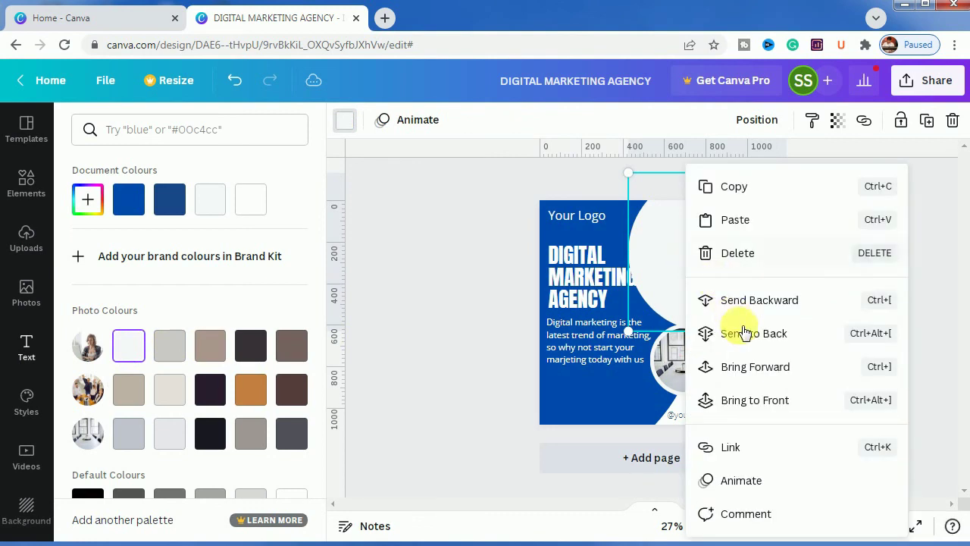
click(762, 308)
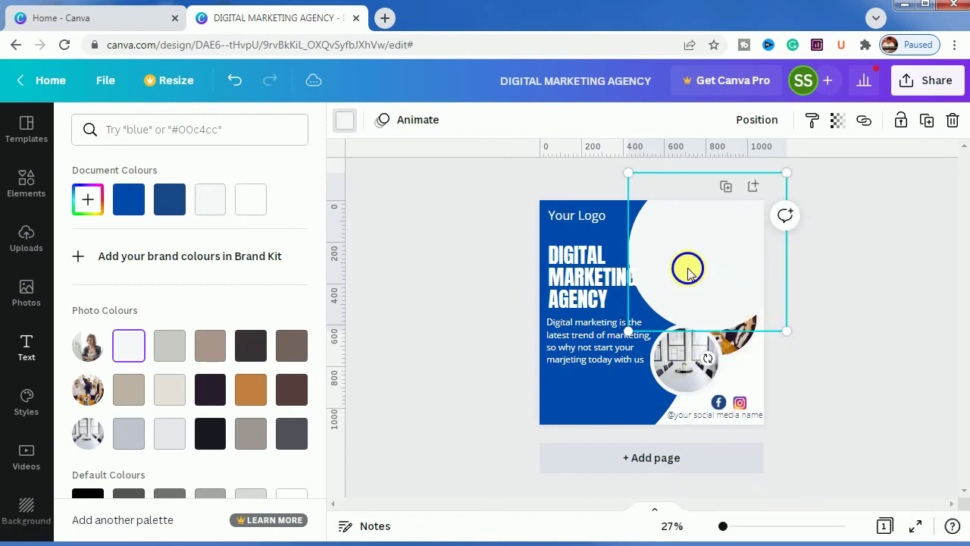
right_click(688, 267)
click(761, 299)
right_click(680, 255)
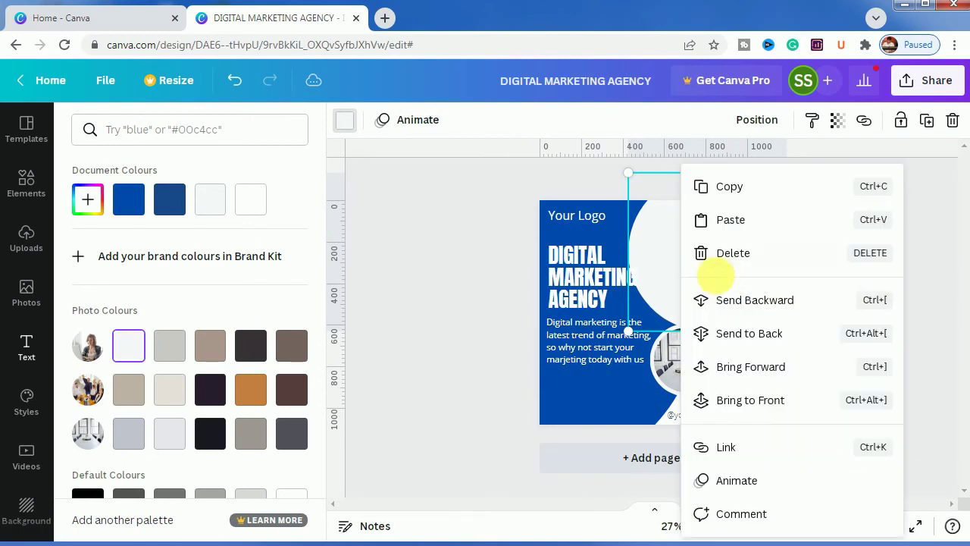
click(741, 301)
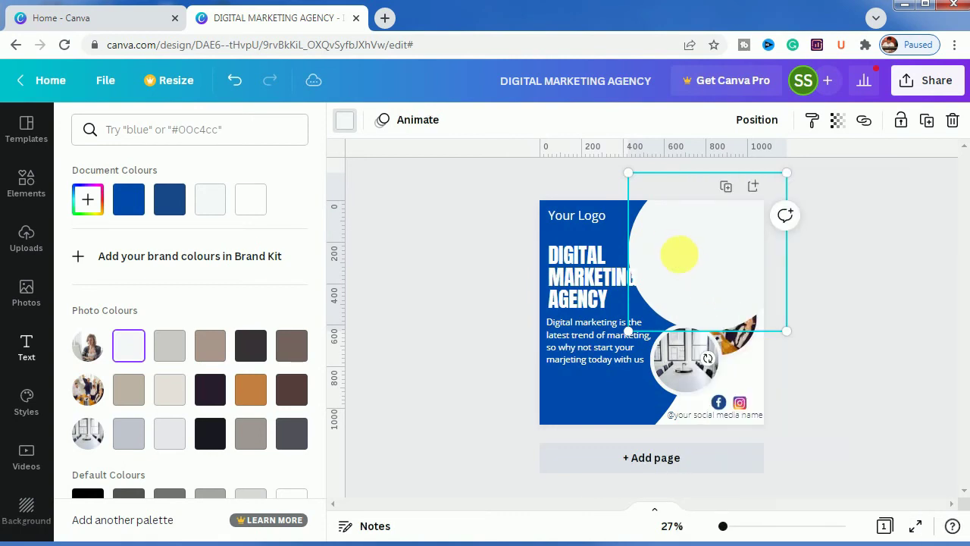
right_click(673, 254)
click(733, 301)
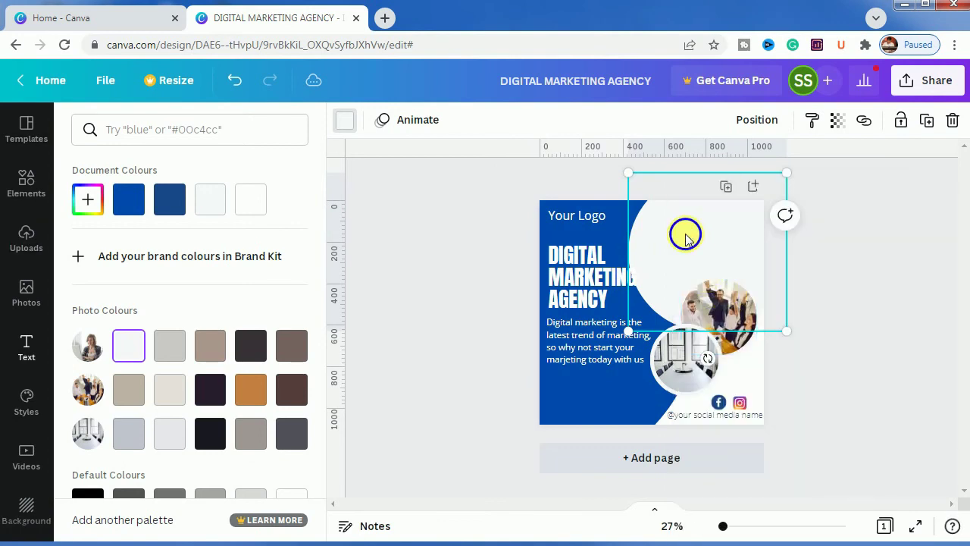
right_click(686, 238)
click(747, 302)
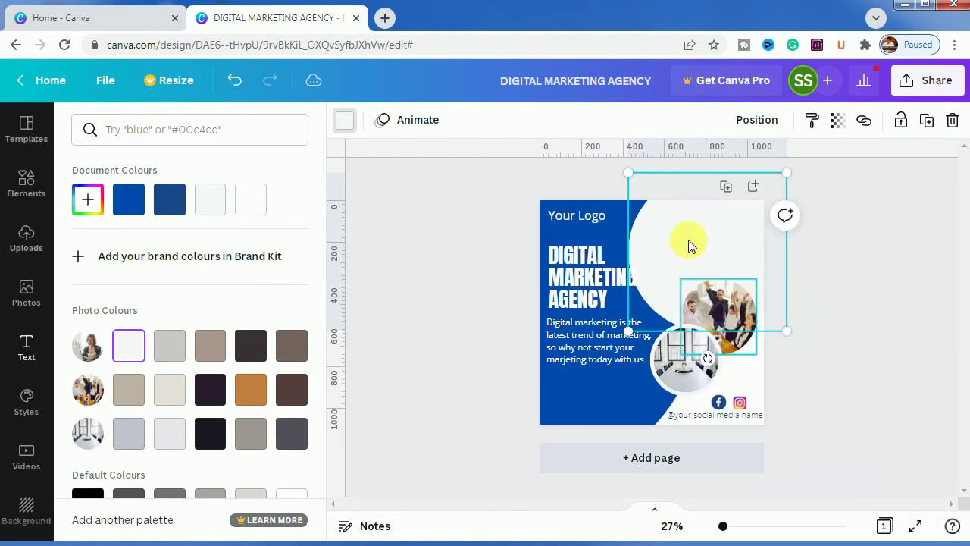
right_click(686, 239)
click(733, 298)
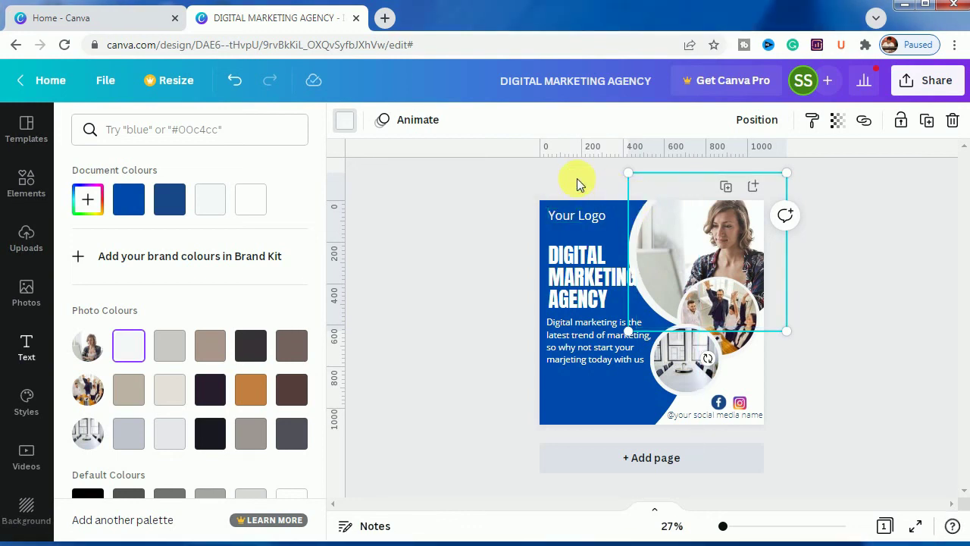
Step: Nudge the white circle right and down/up with arrow keys to centre the ring
key(Escape)
click(515, 172)
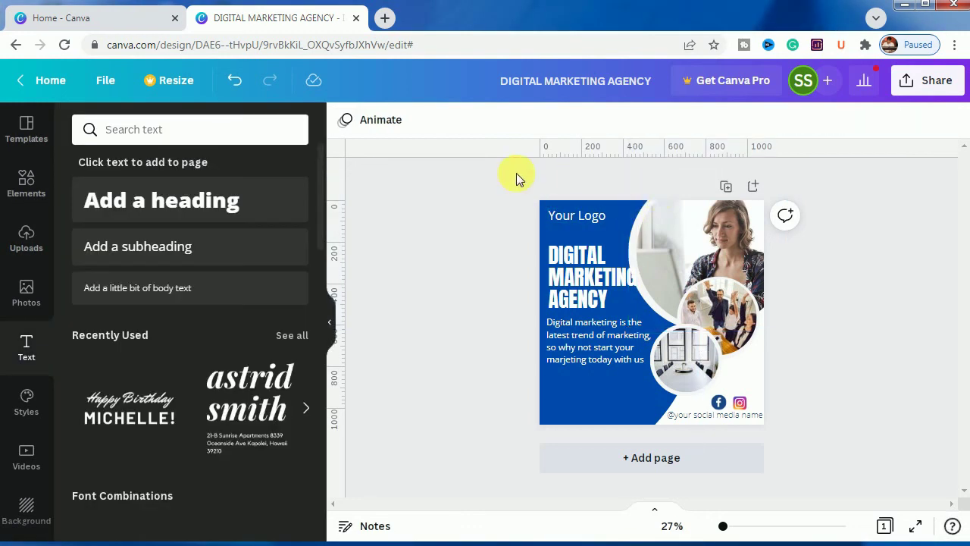
click(637, 205)
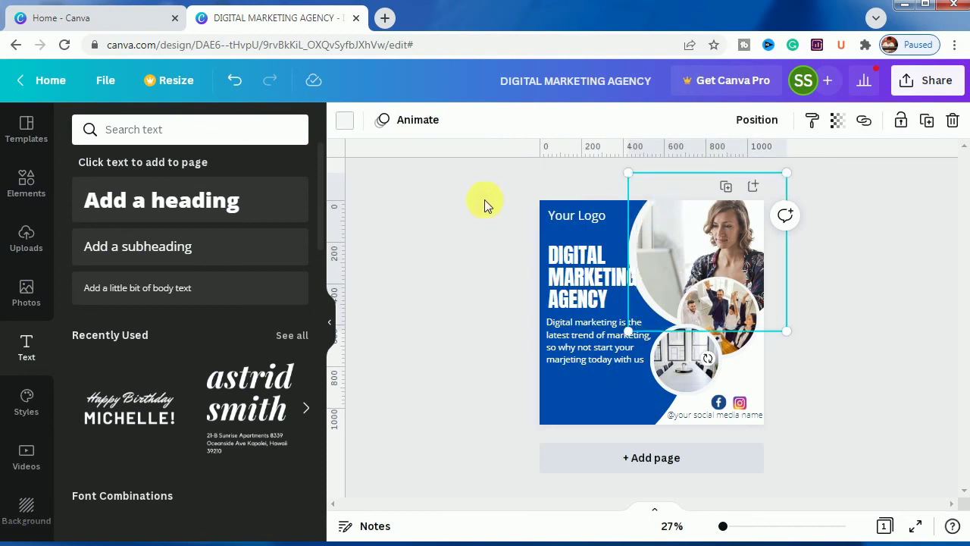
key(shift+Right)
key(shift+Right)
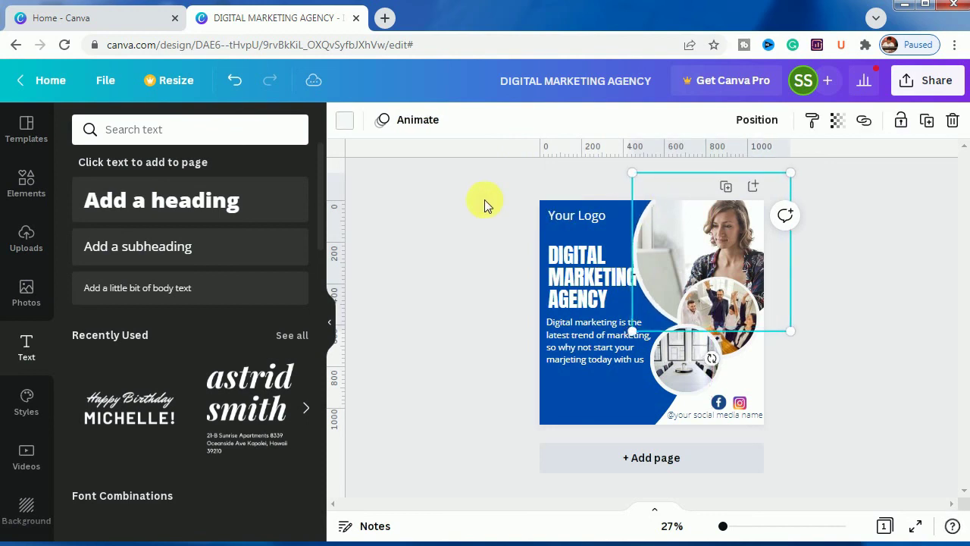
key(shift+Right)
key(shift+Down)
key(shift+Down)
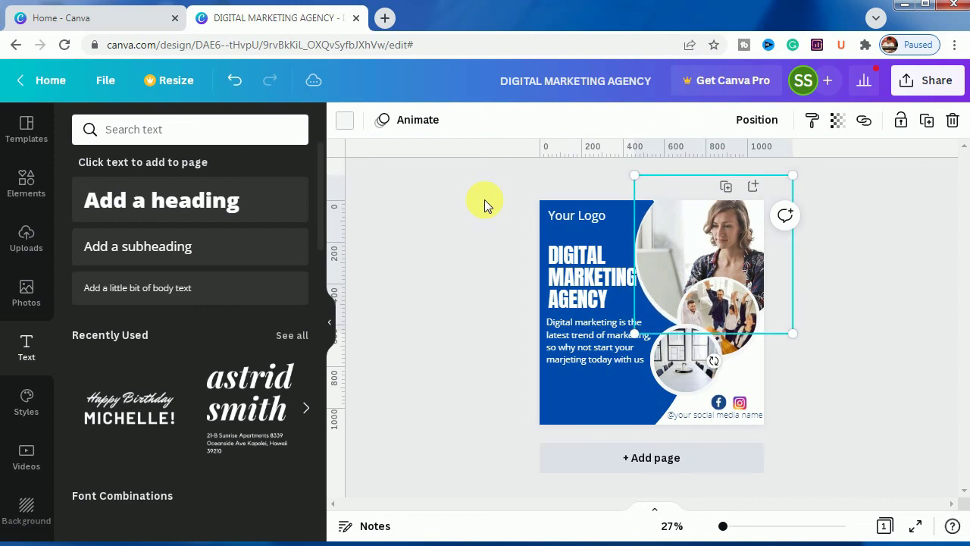
key(shift+Up)
key(shift+Up)
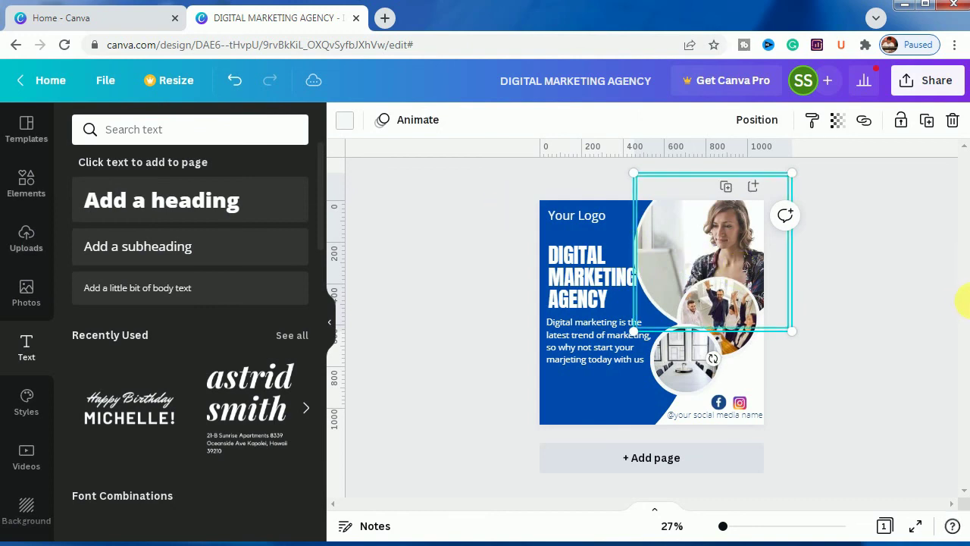
click(908, 321)
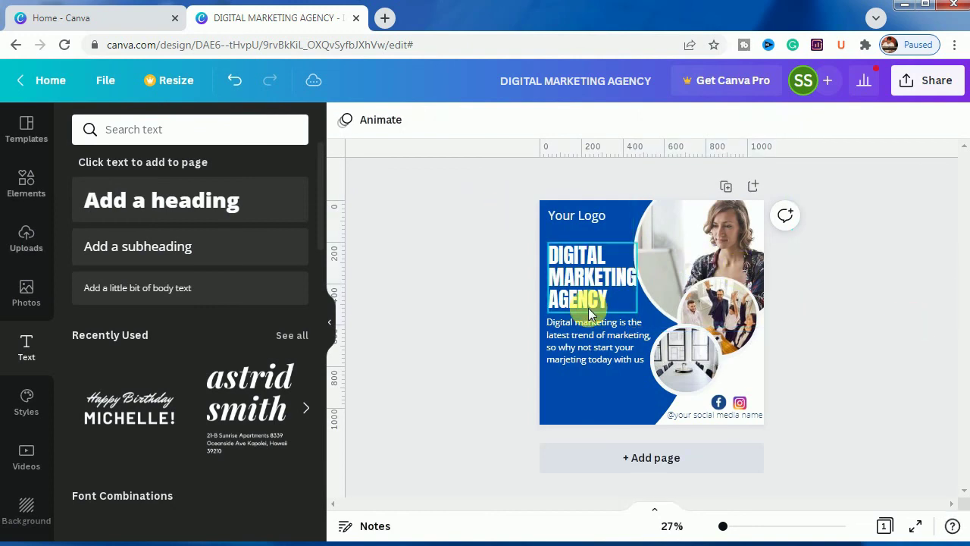
Step: Shift the DIGITAL MARKETING AGENCY heading slightly left to align with the paragraph
click(589, 289)
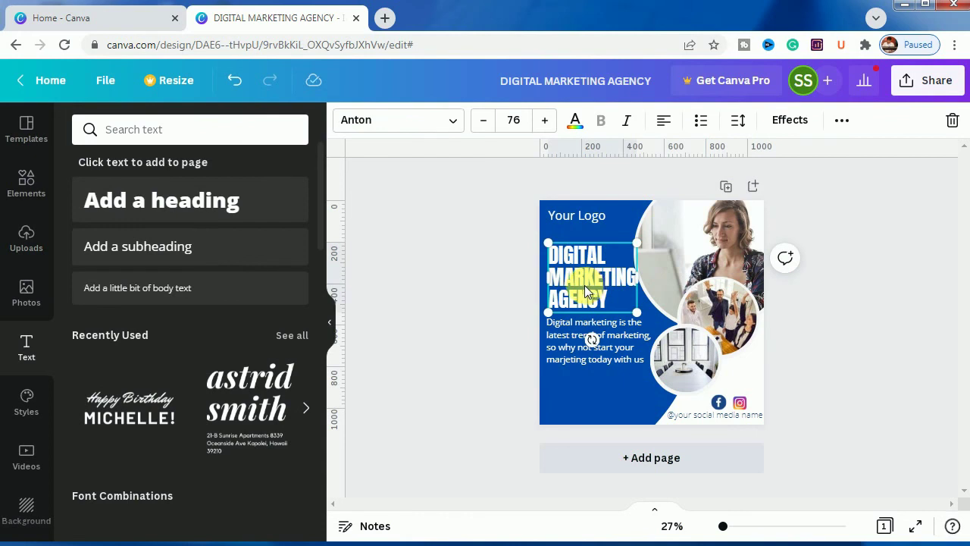
drag(588, 289, 584, 289)
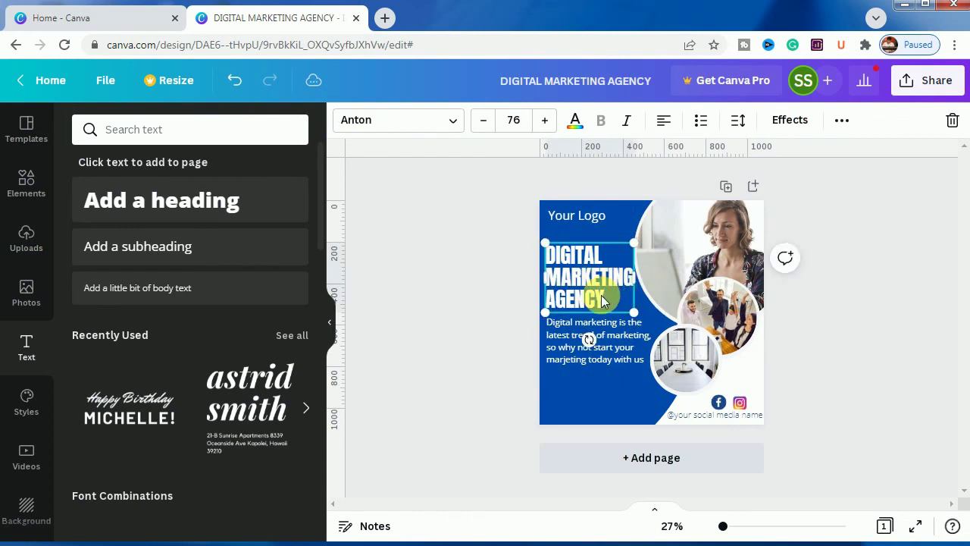
click(619, 349)
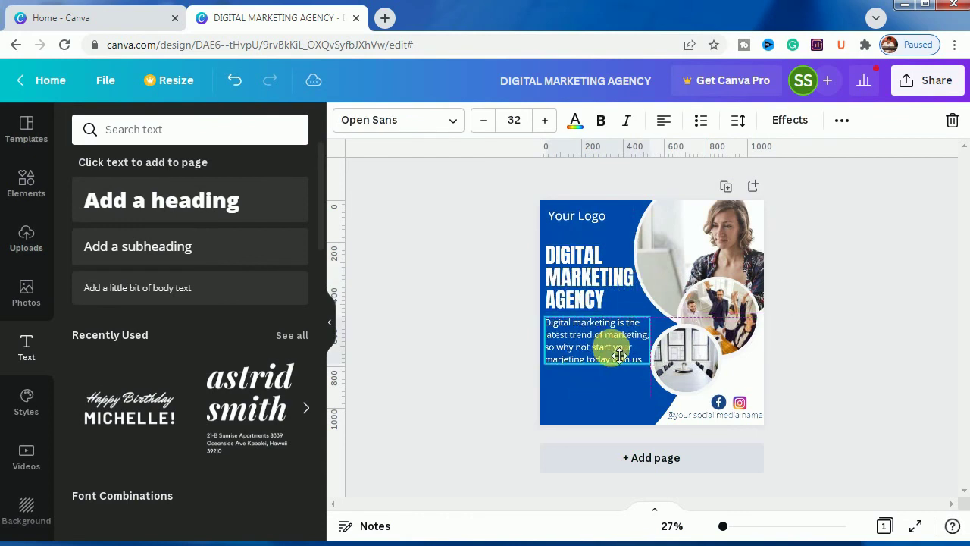
click(412, 331)
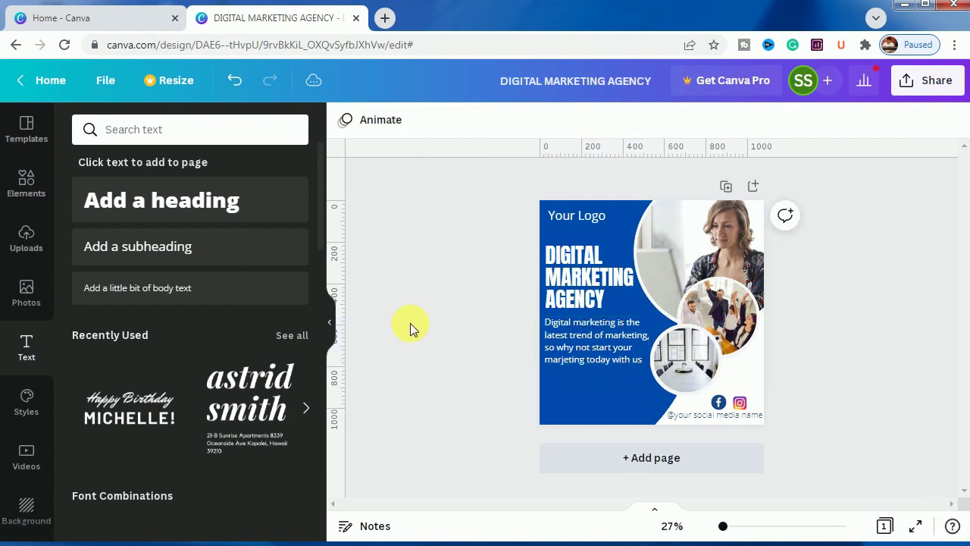